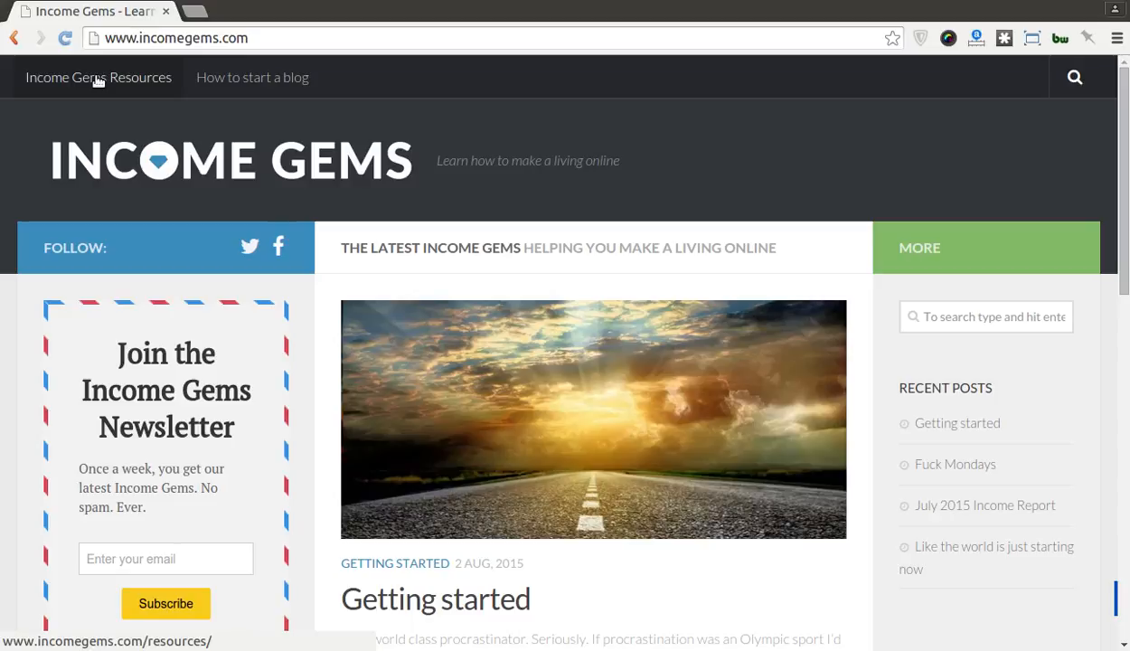
Step: Open the Income Gems Resources page and scroll down toward its Buy hosting section
left_click(99, 78)
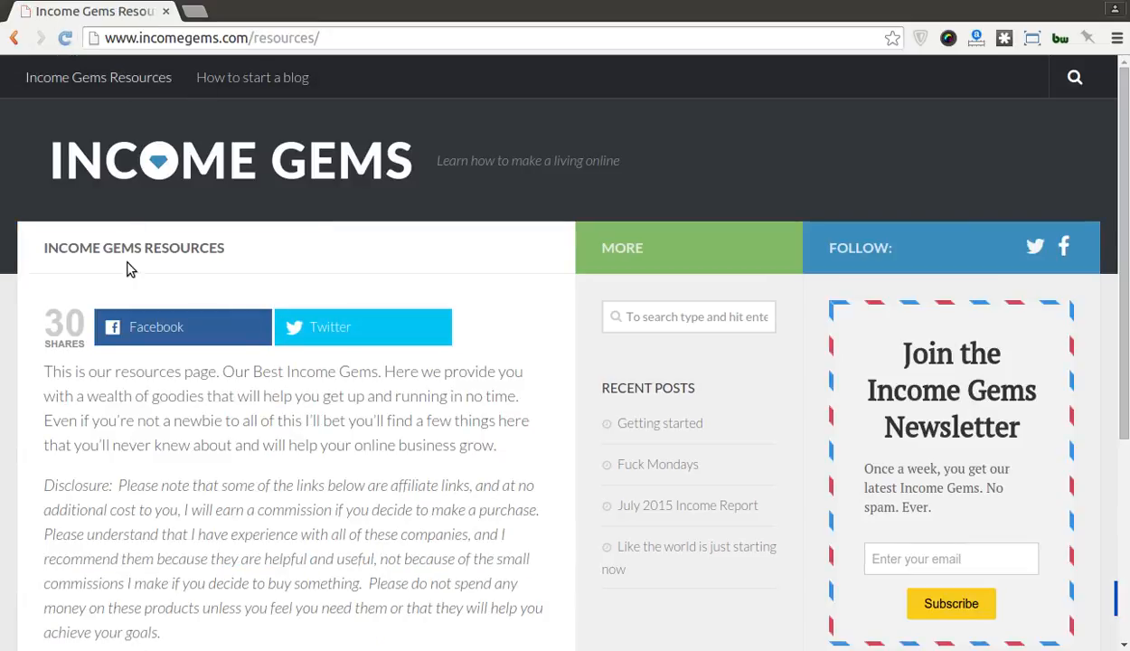
scroll(126, 262, "down", 5)
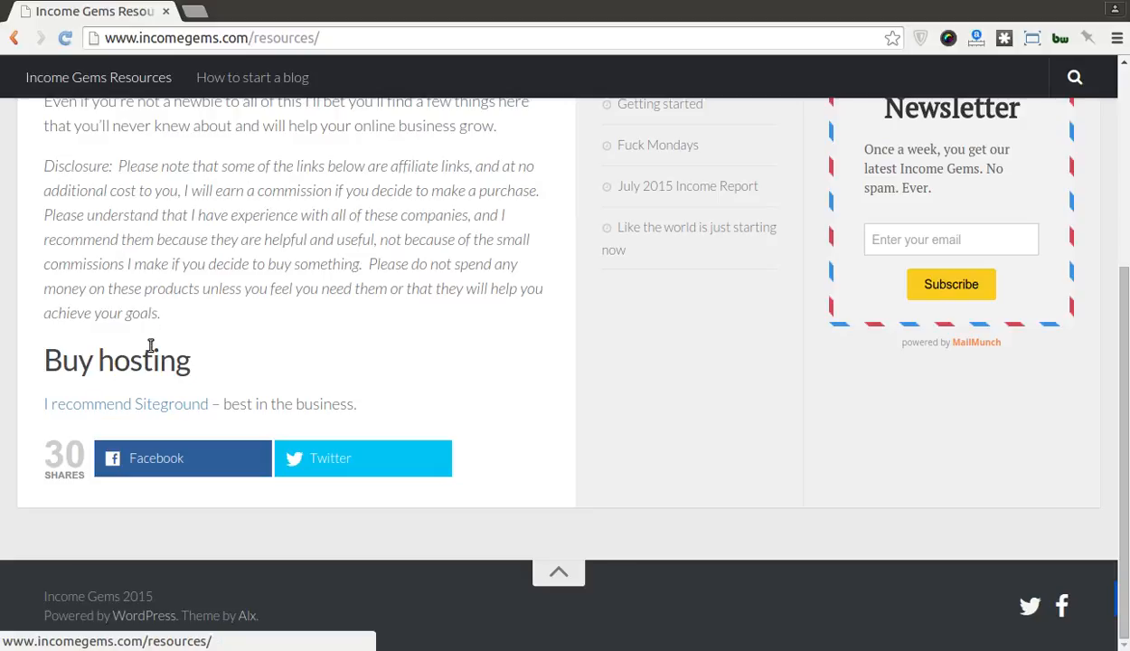
Step: Follow the Siteground link under Buy hosting to SiteGround's WordPress Hosting page
left_click(156, 404)
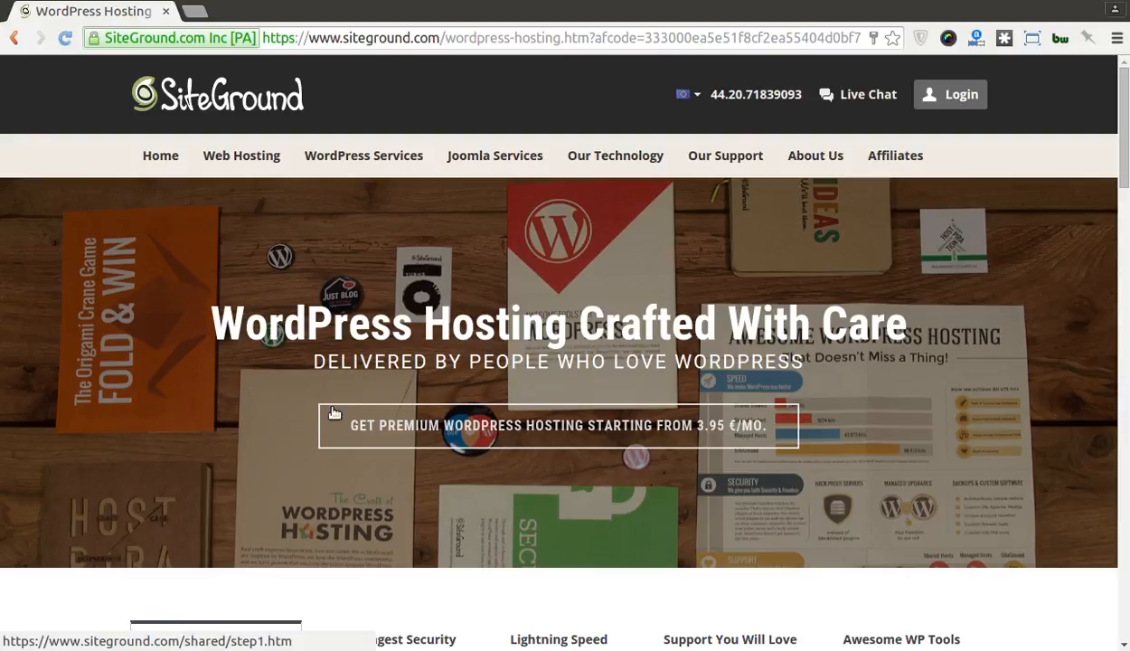
Step: Scroll down the WordPress Hosting page to the StartUp, GrowBig and GoGeek plan cards
scroll(117, 386, "down", 2)
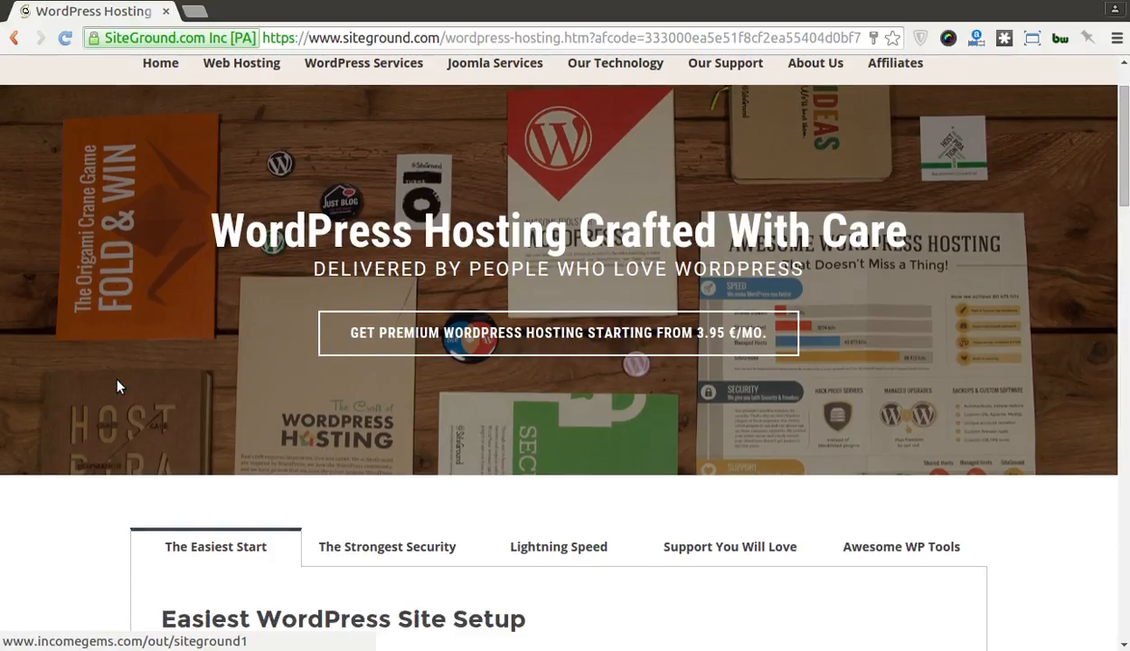
scroll(118, 386, "down", 4)
scroll(117, 386, "down", 2)
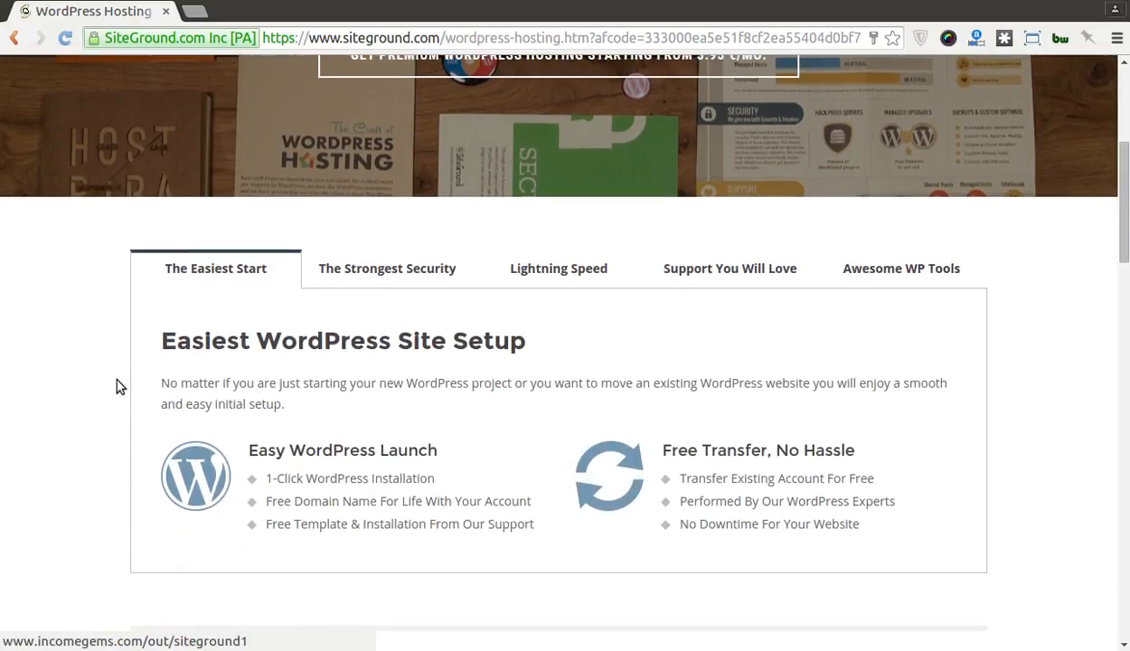
scroll(116, 385, "down", 2)
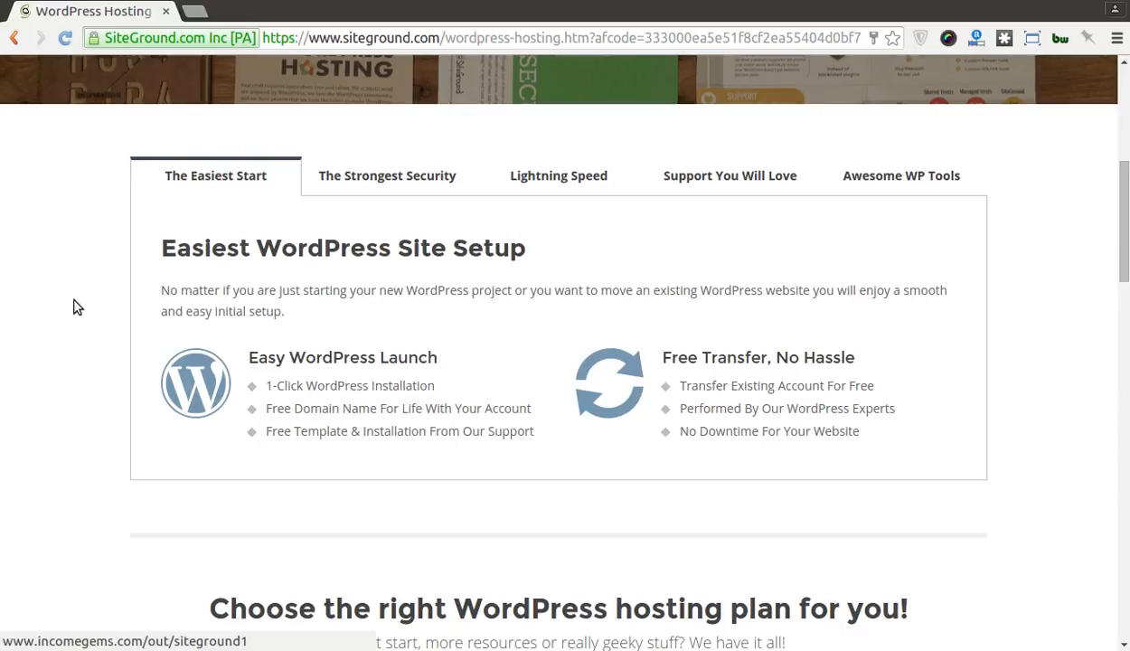
scroll(77, 308, "down", 3)
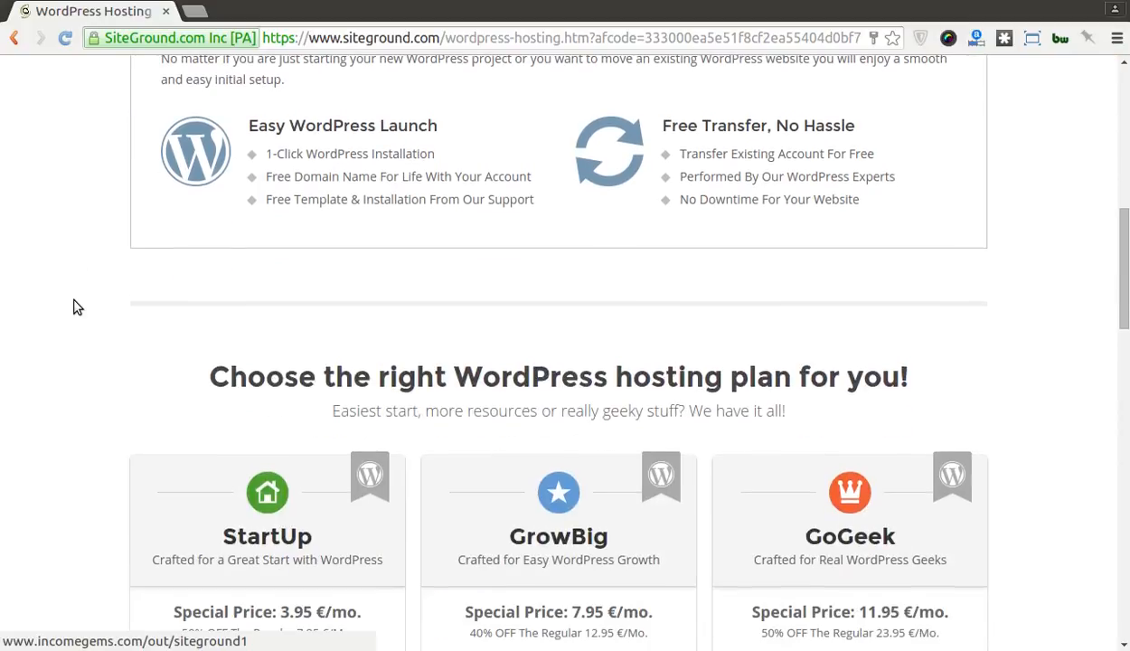
scroll(76, 307, "down", 2)
scroll(76, 307, "down", 2)
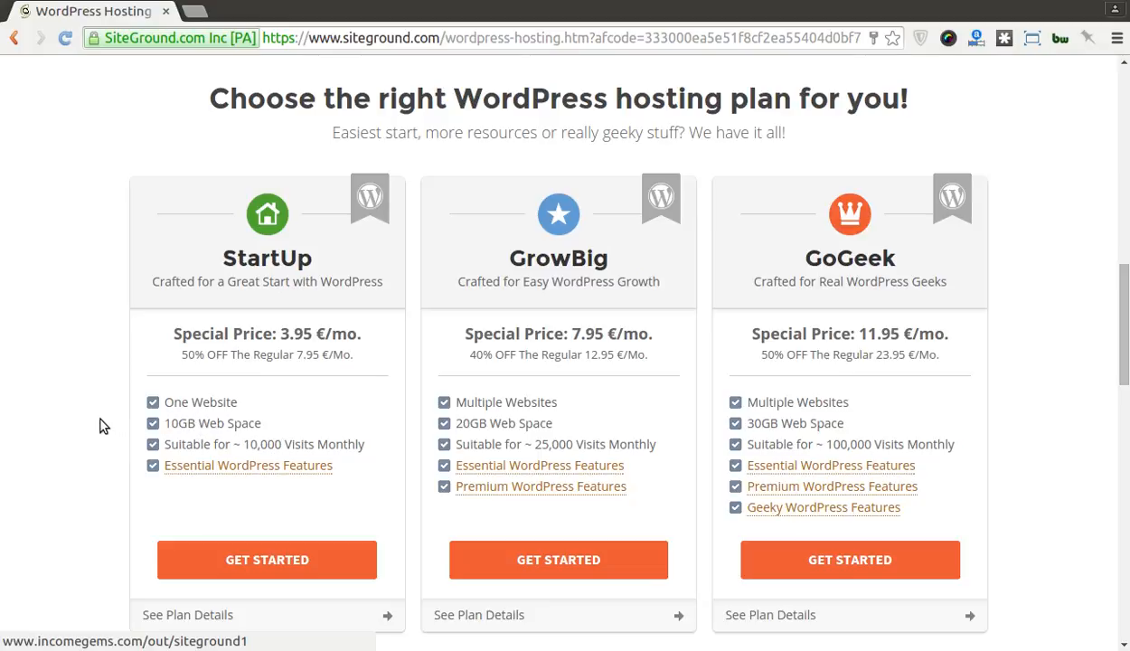
scroll(101, 425, "down", 5)
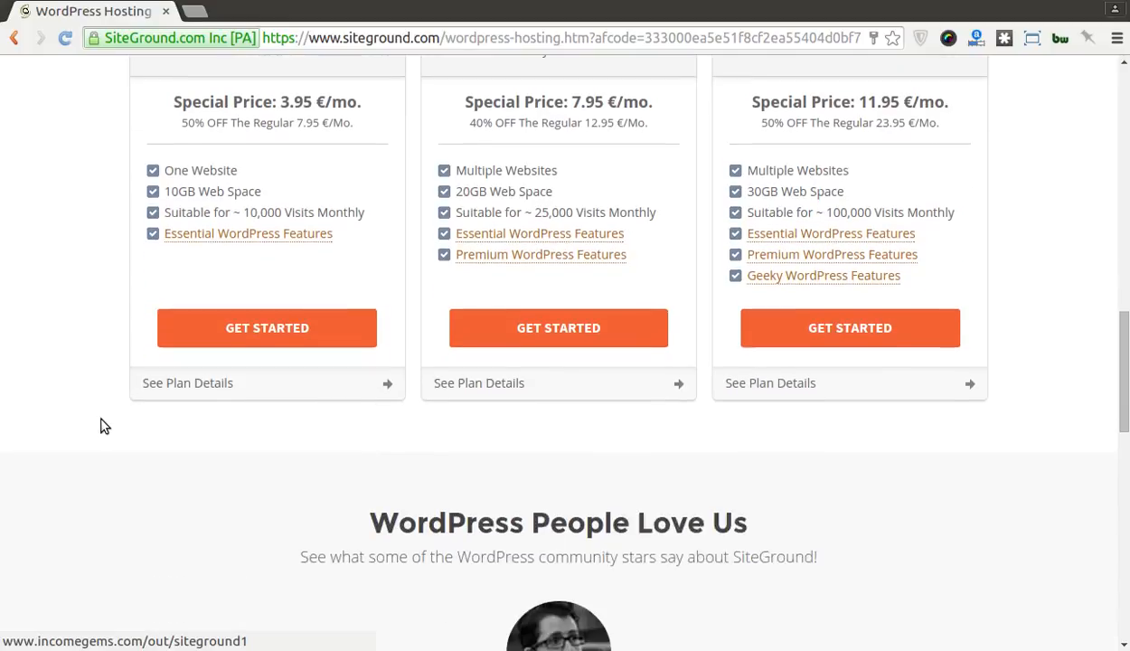
Step: Order the StartUp plan with the new domain incometests.com, keeping the .com extension
left_click(266, 331)
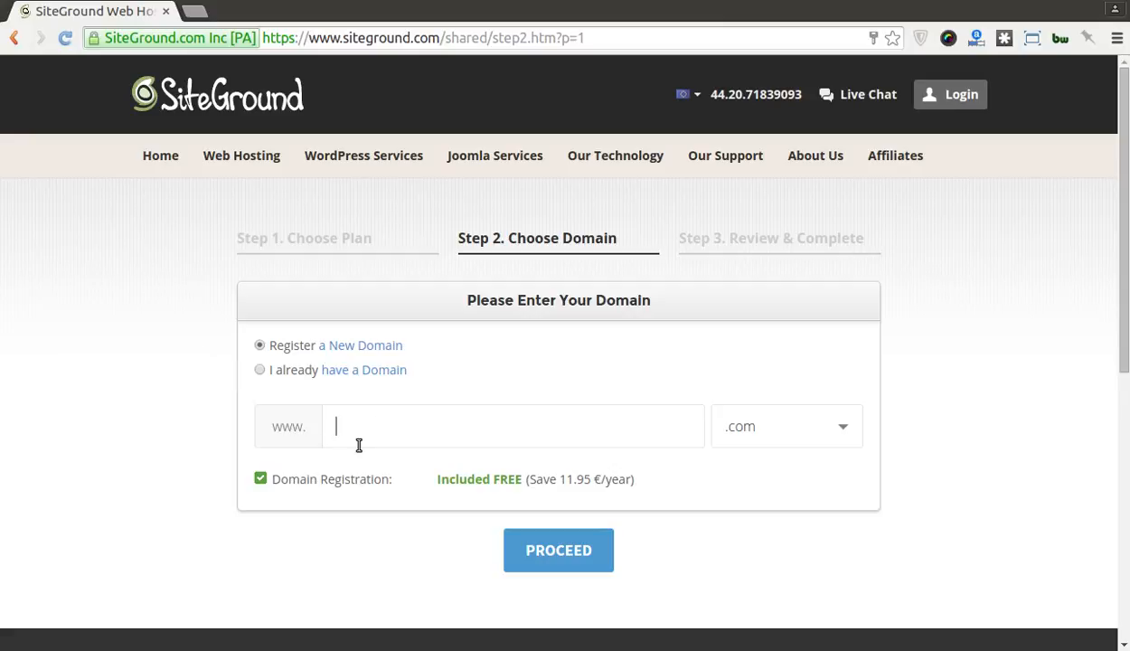
type("incometests")
left_click(767, 438)
left_click(769, 437)
scroll(880, 379, "down", 3)
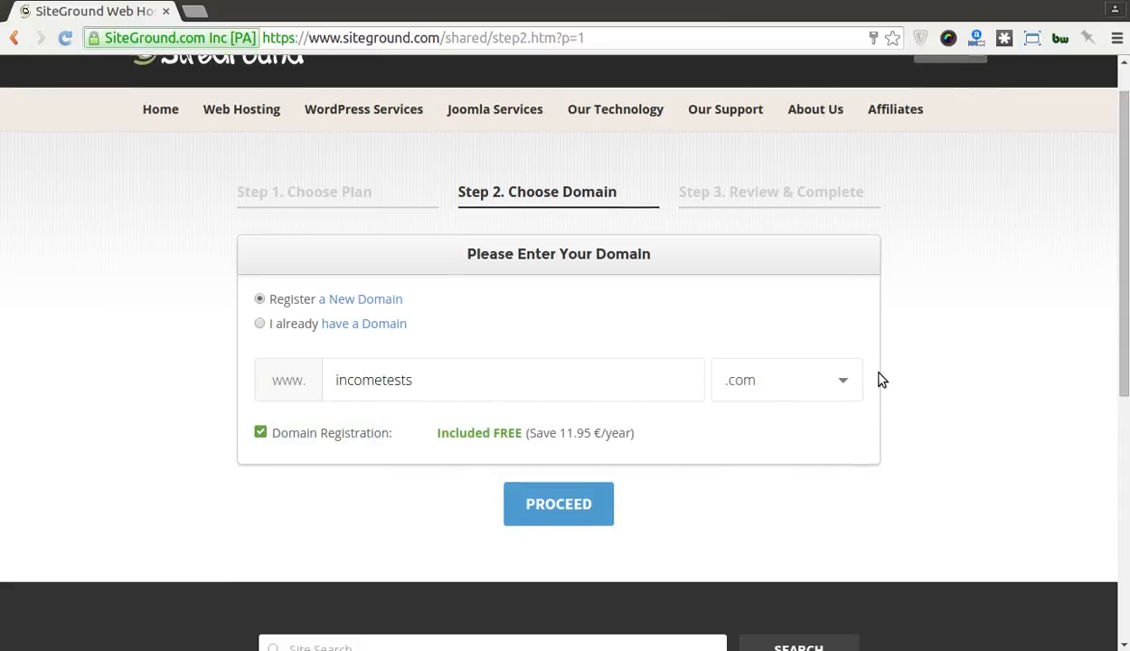
left_click(842, 299)
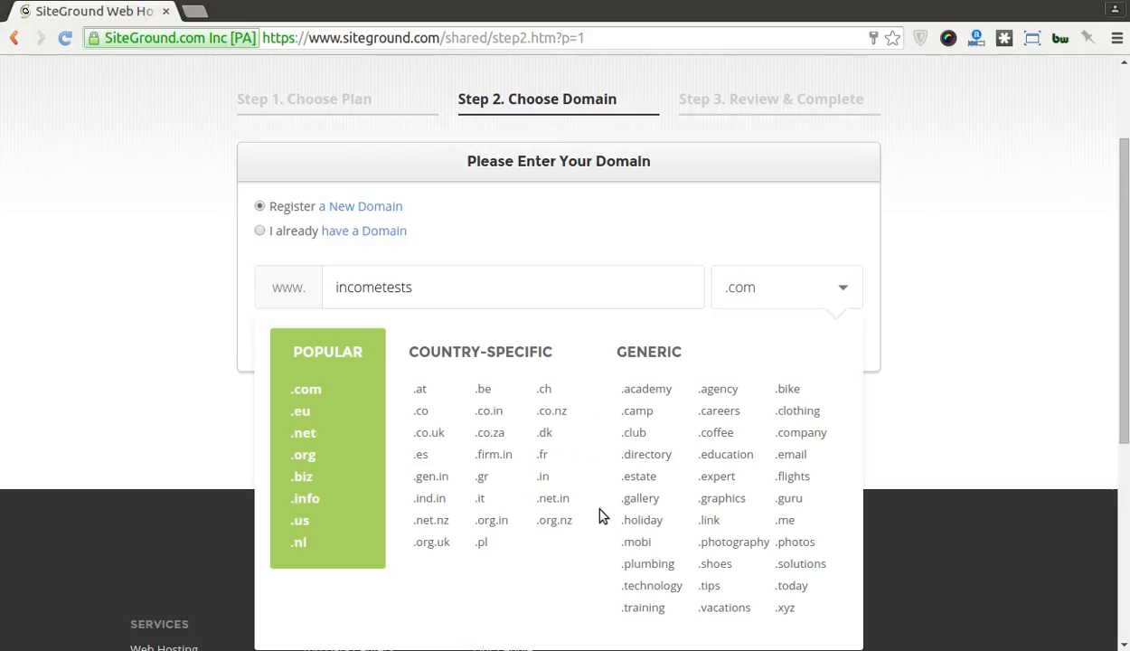
left_click(842, 287)
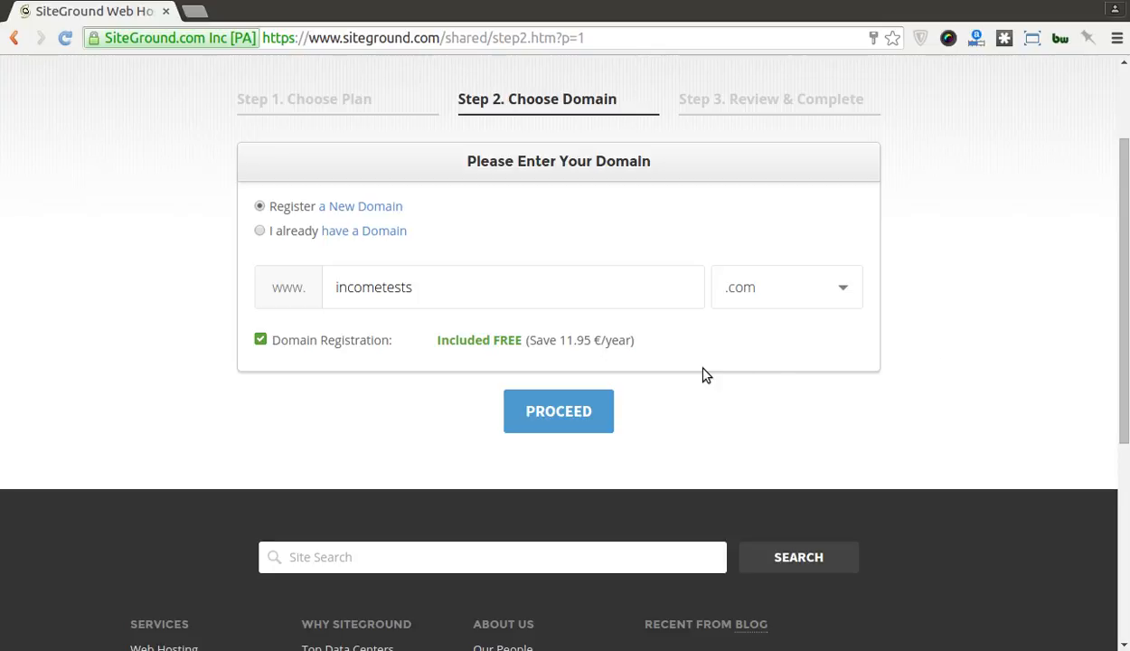
left_click(579, 405)
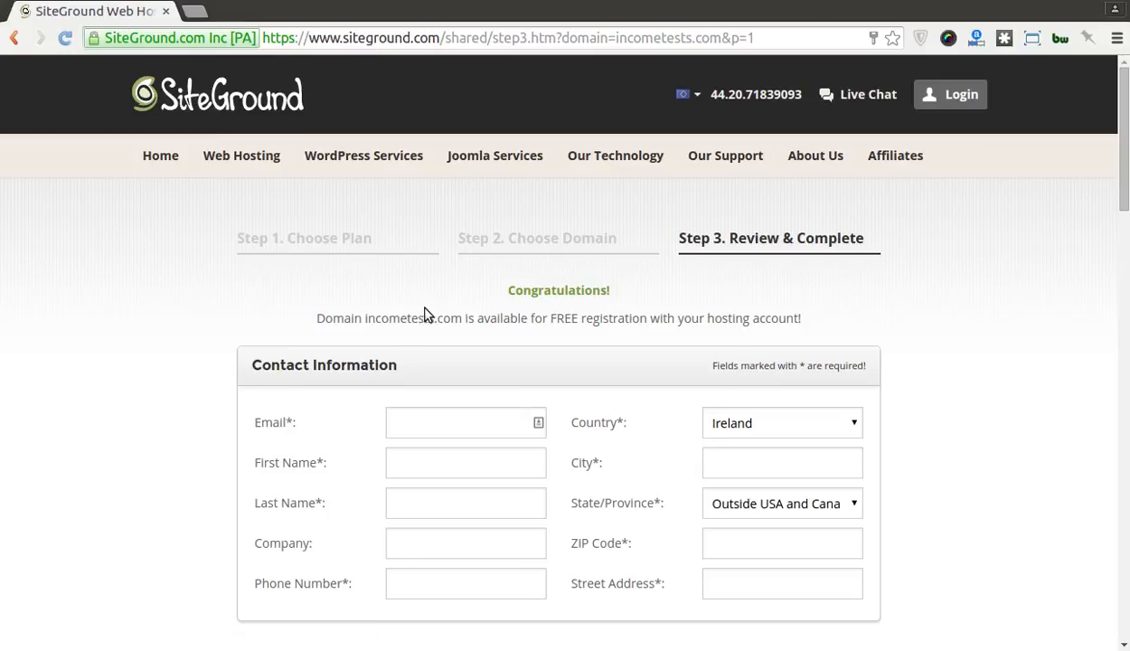
Step: Enter the contact e-mail address, first name, last name and company name
left_click(439, 431)
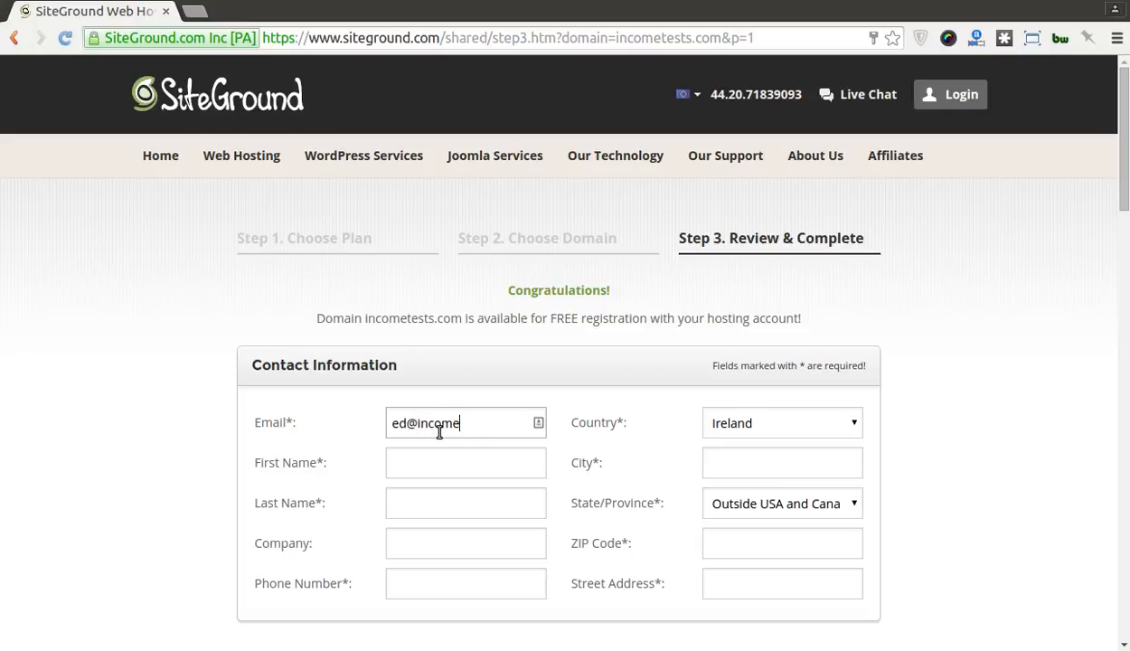
key("Tab")
type("Ed")
key("Tab")
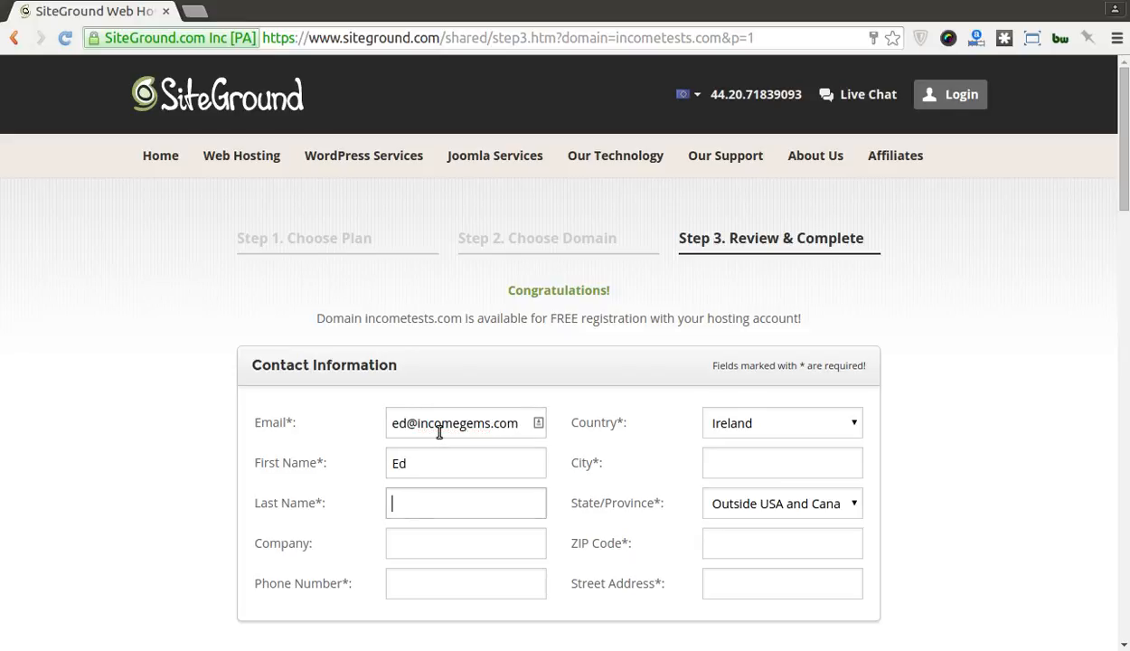
type("Bloom")
key("Tab")
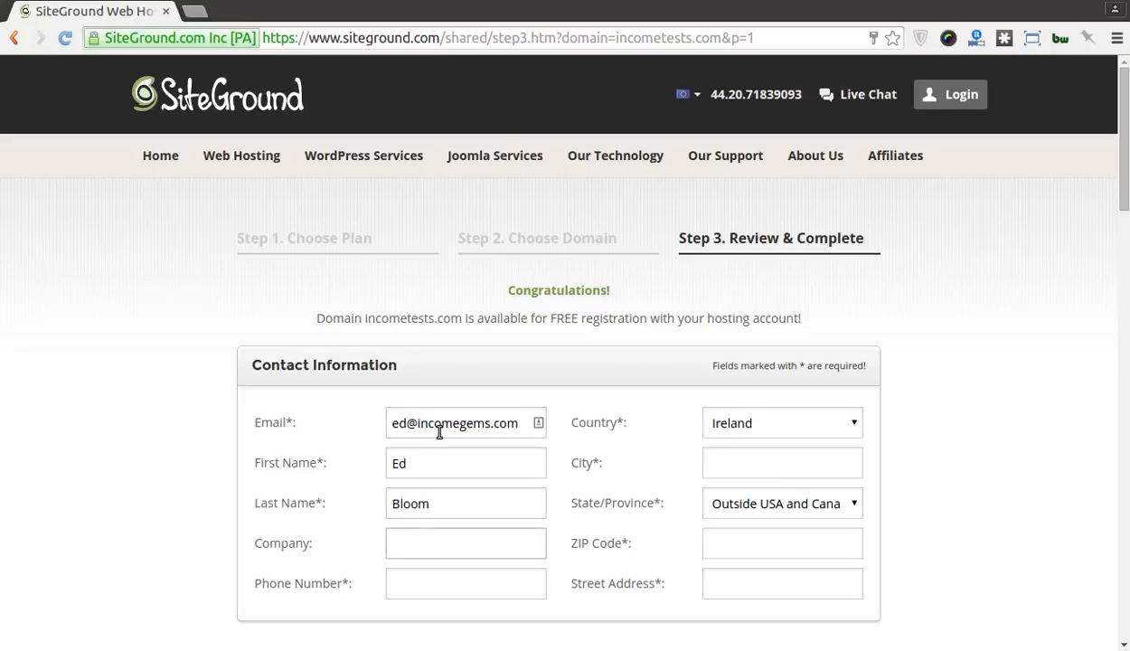
type("IncomeGems")
Step: Fill in the city, ZIP code, street address and phone number fields
key("Tab")
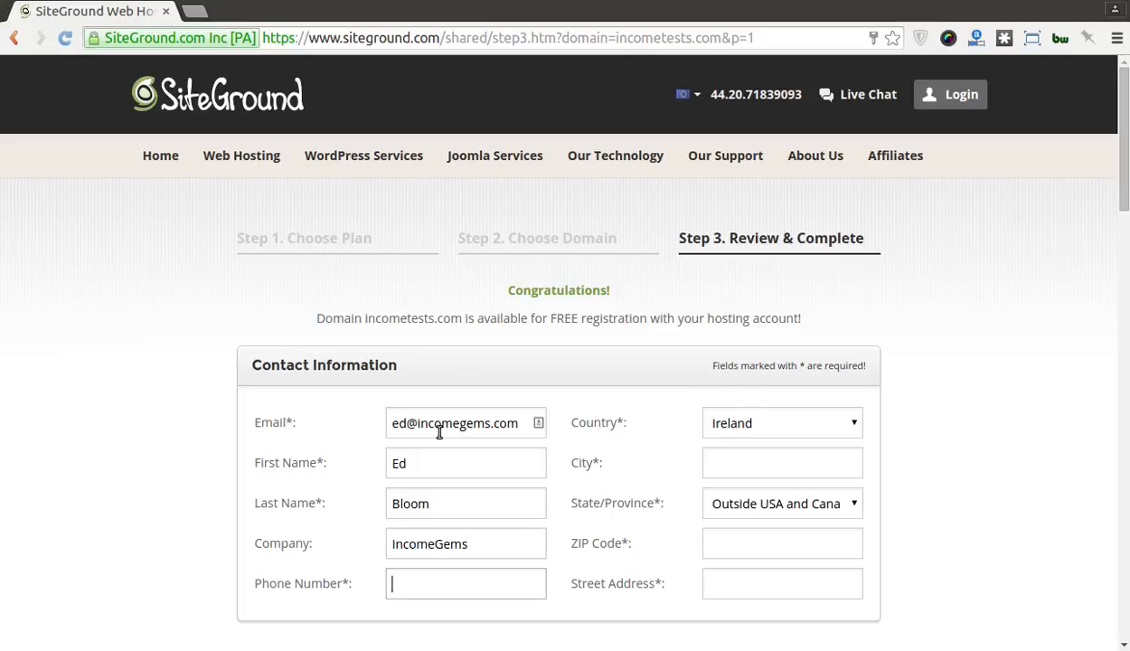
key("Tab")
key("Tab")
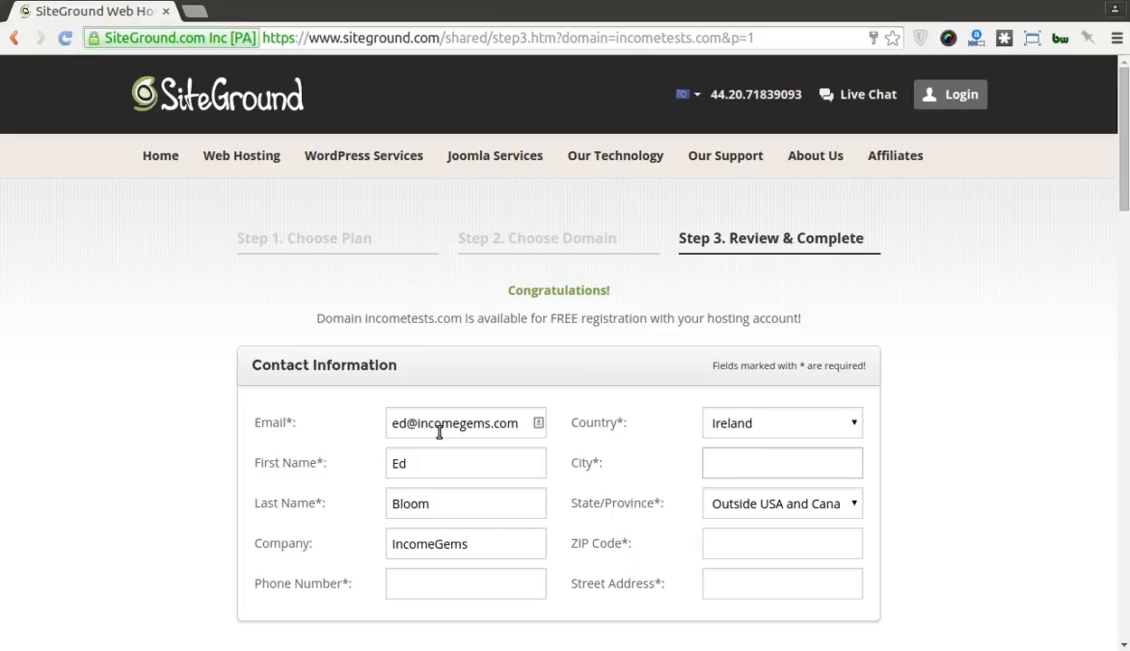
type("Dublin")
key("Tab")
key("Tab")
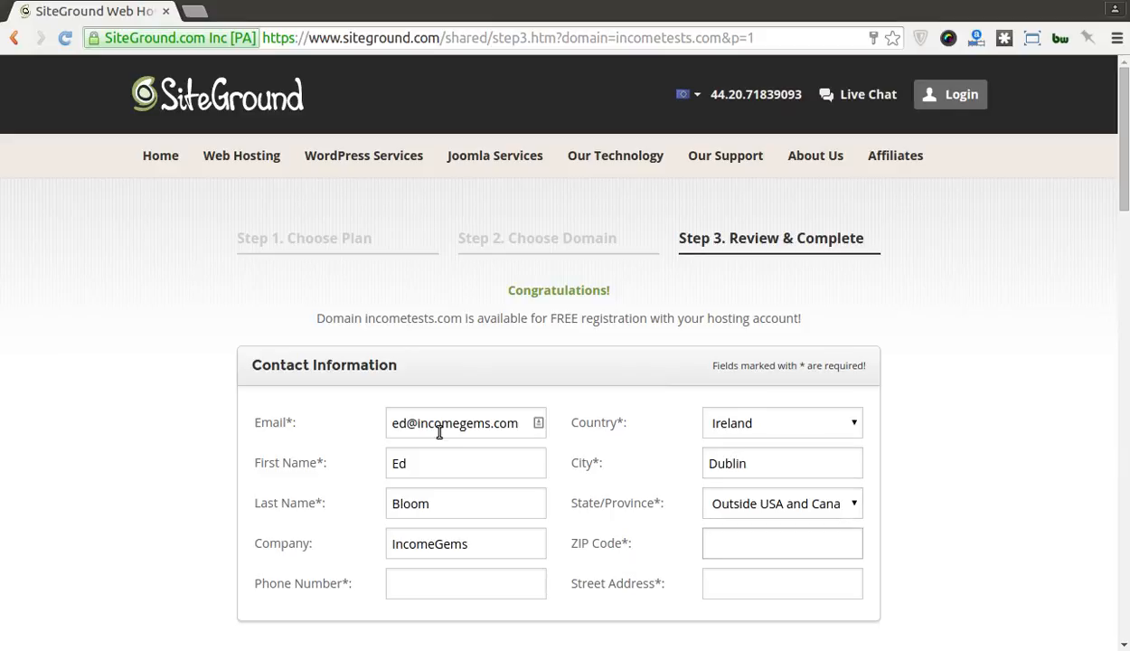
type("Dublin")
key("Tab")
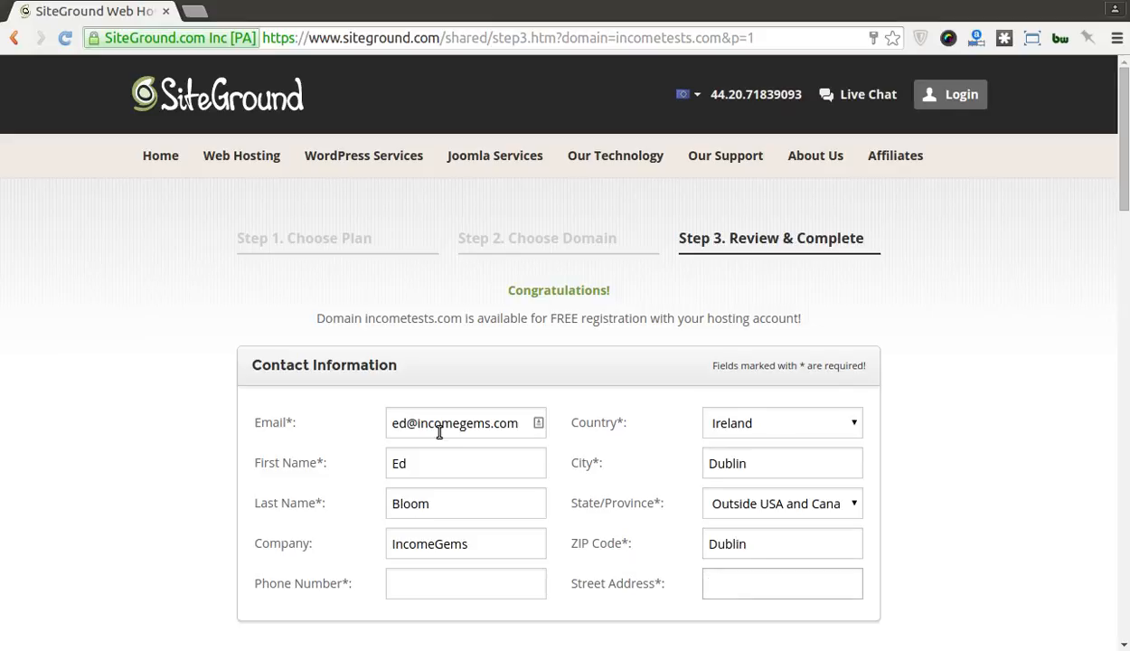
type("Sesame Street")
left_click(425, 583)
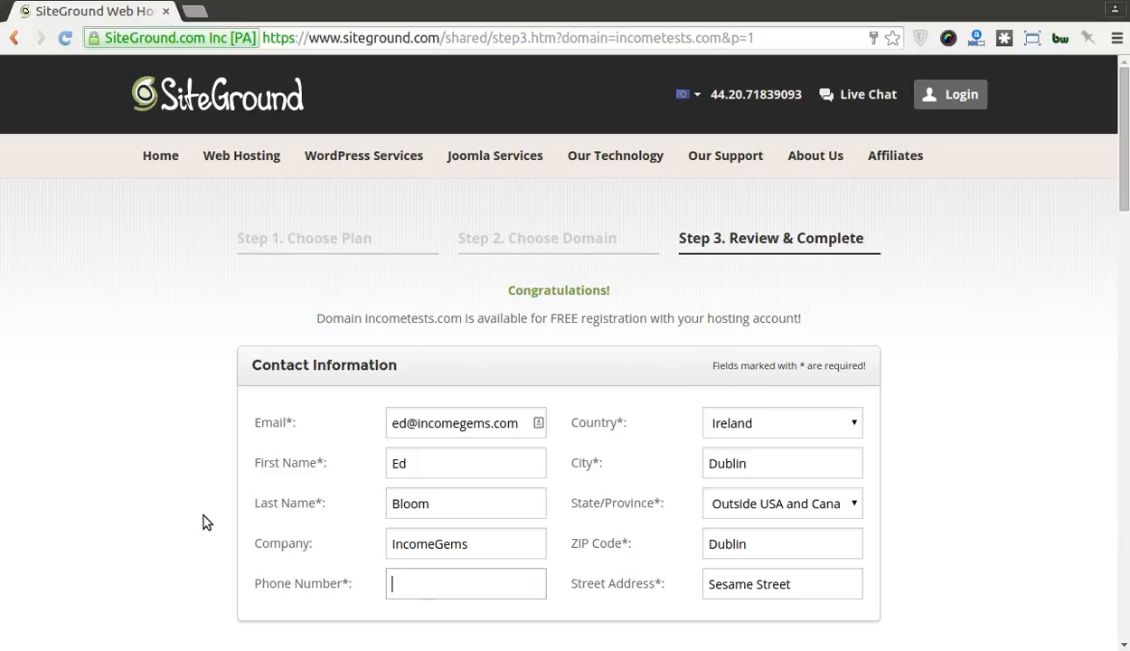
type("0003331111")
Step: Enter the account password in both Password and Repeat Password under Password Information
scroll(200, 527, "down", 5)
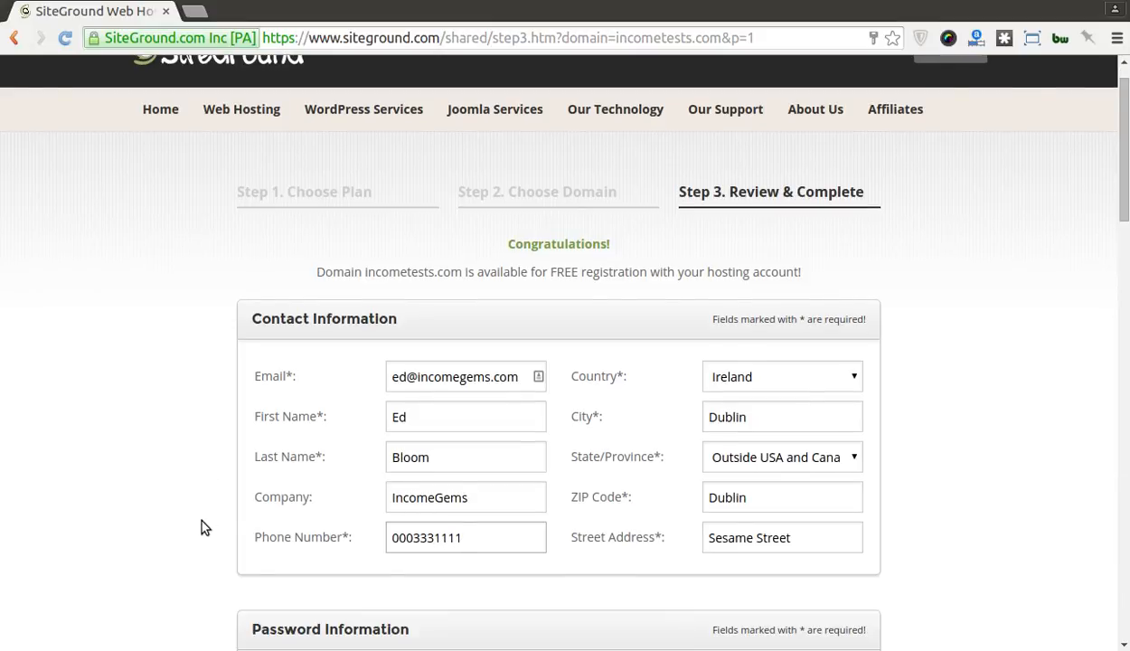
scroll(200, 527, "down", 2)
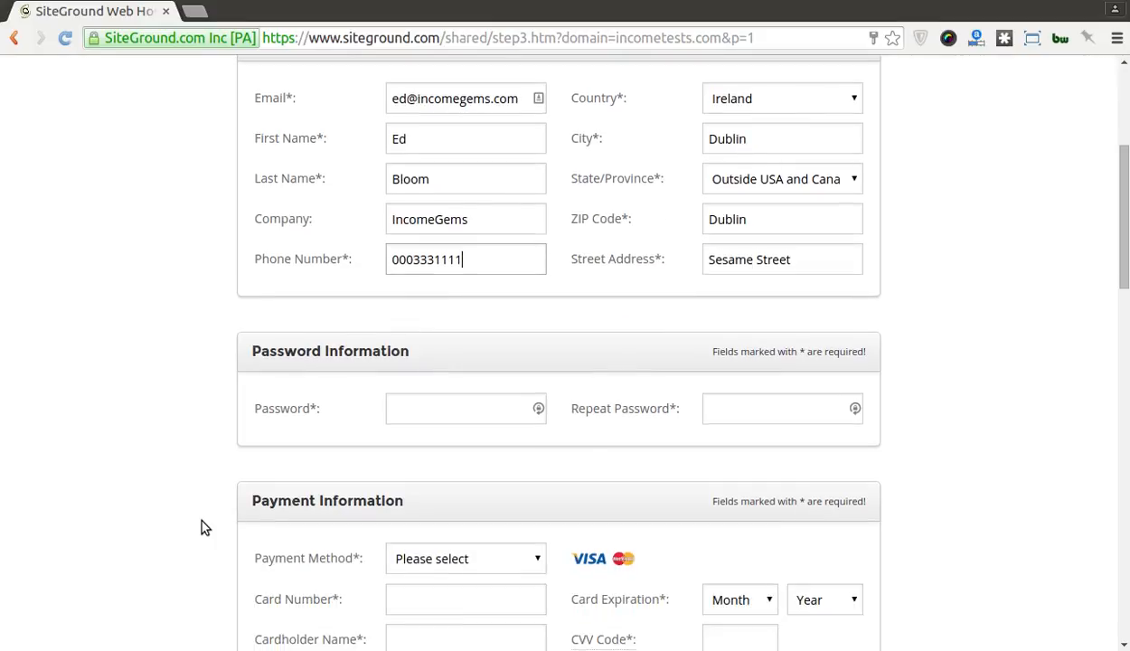
left_click(435, 415)
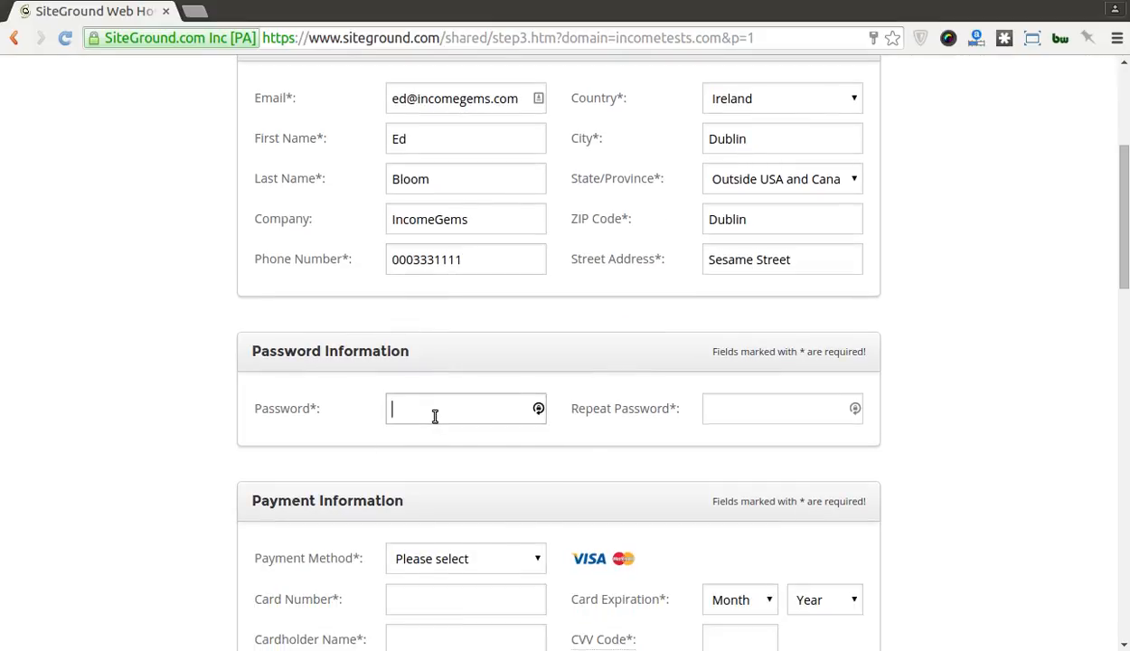
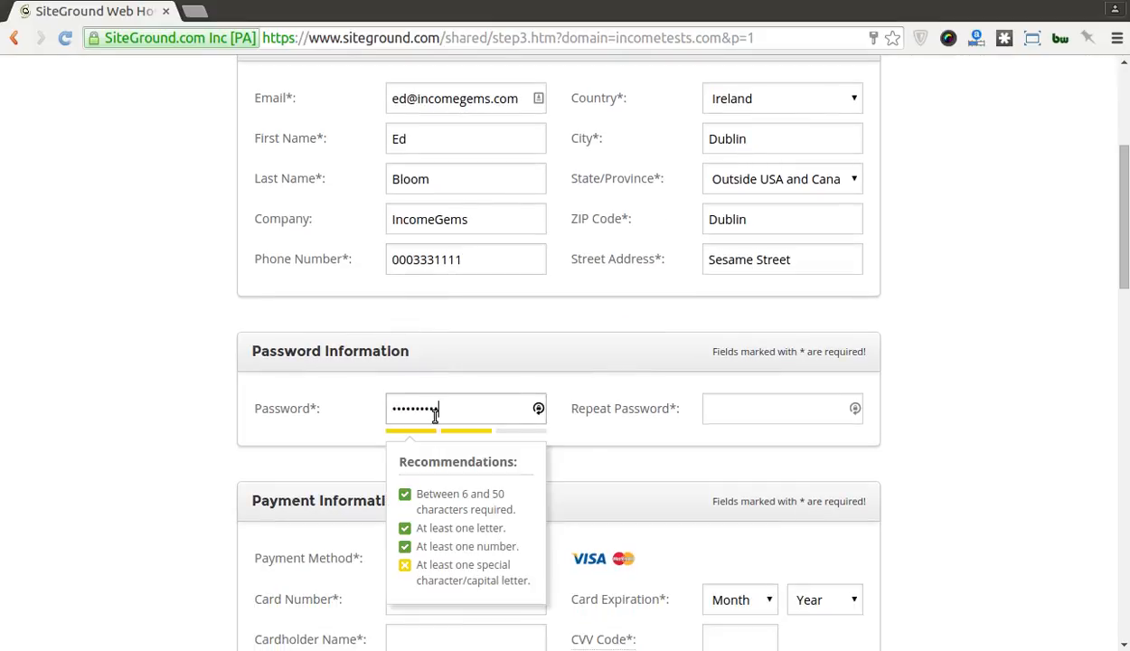
key("Tab")
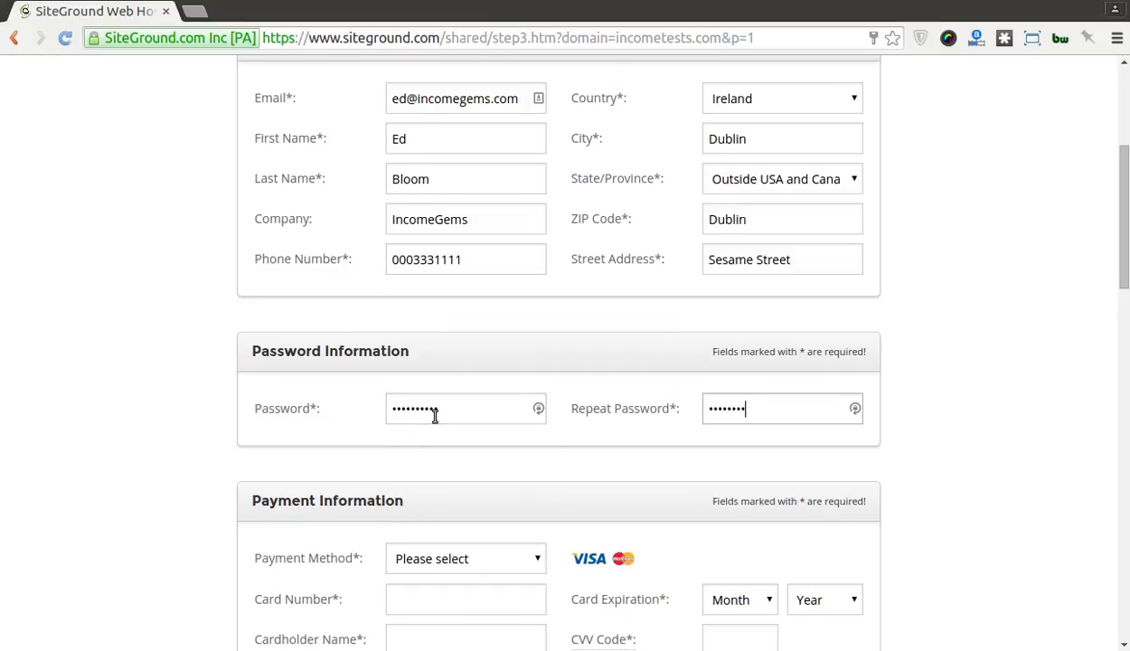
scroll(190, 374, "down", 2)
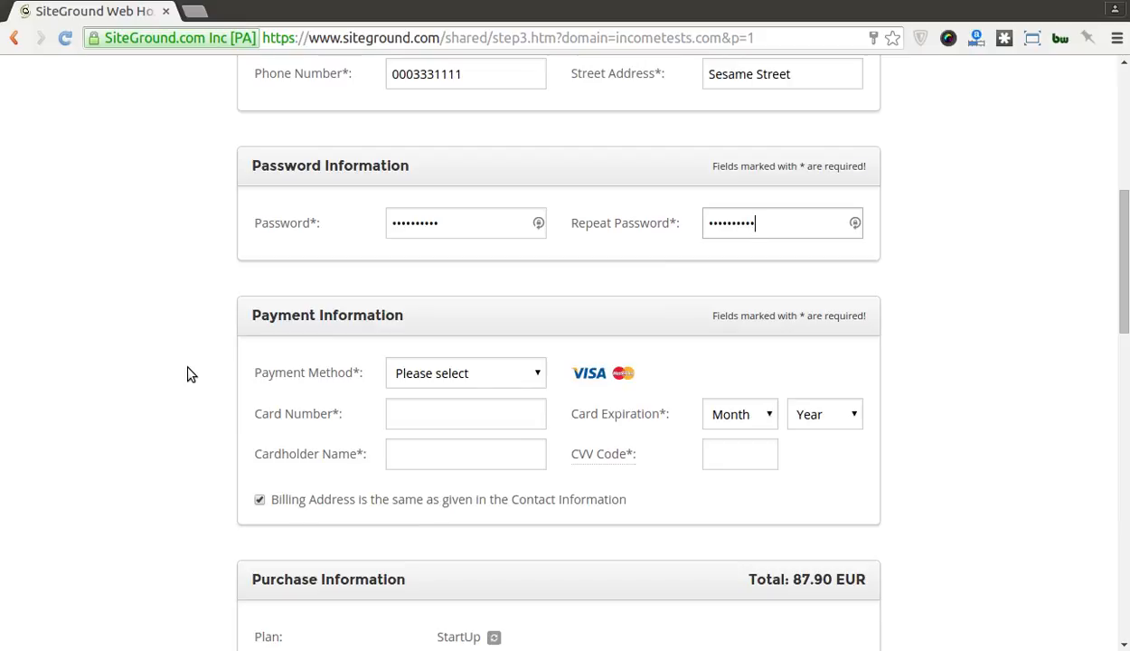
Step: Switch the hosting data center from Amsterdam, NL to USA – Chicago, IL
scroll(190, 374, "down", 5)
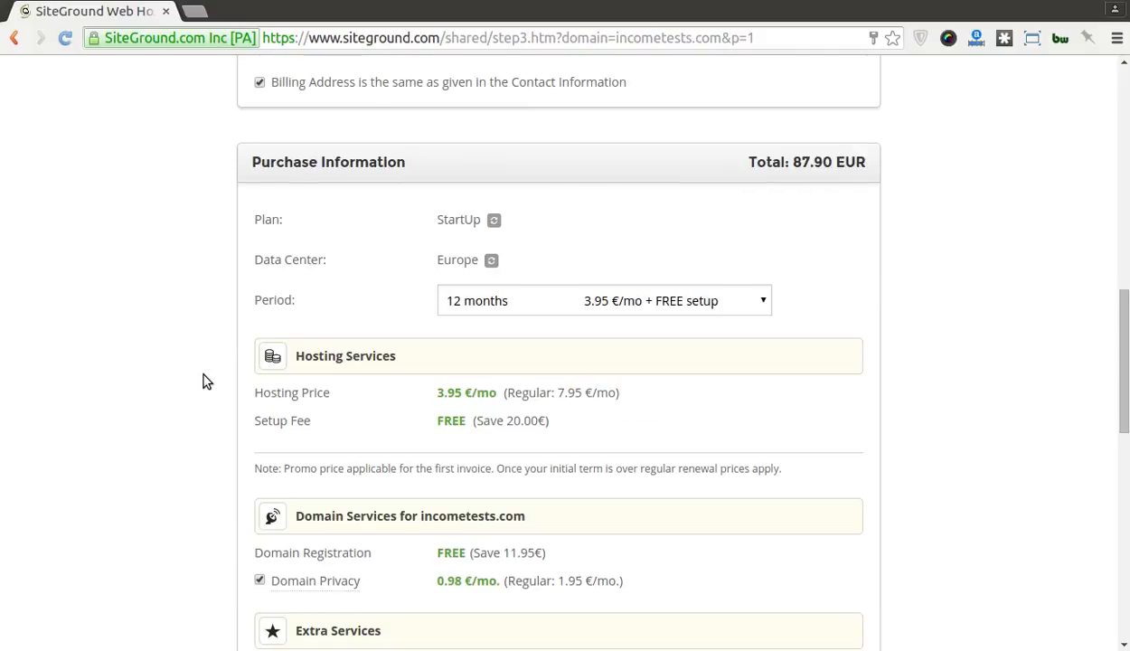
left_click(493, 263)
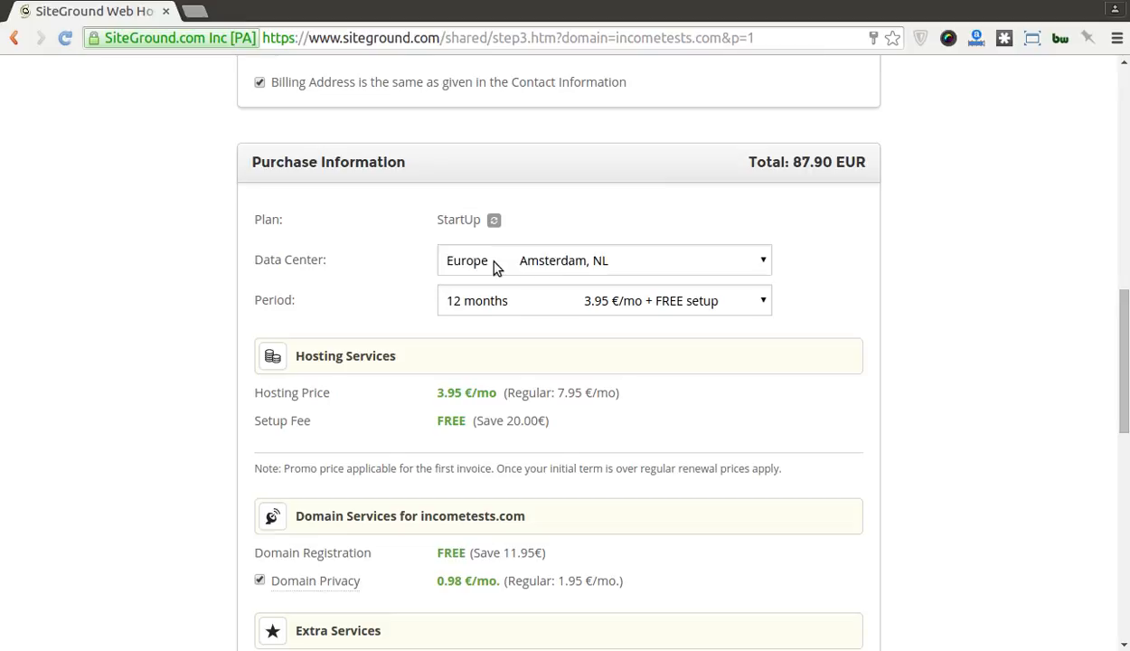
left_click(600, 259)
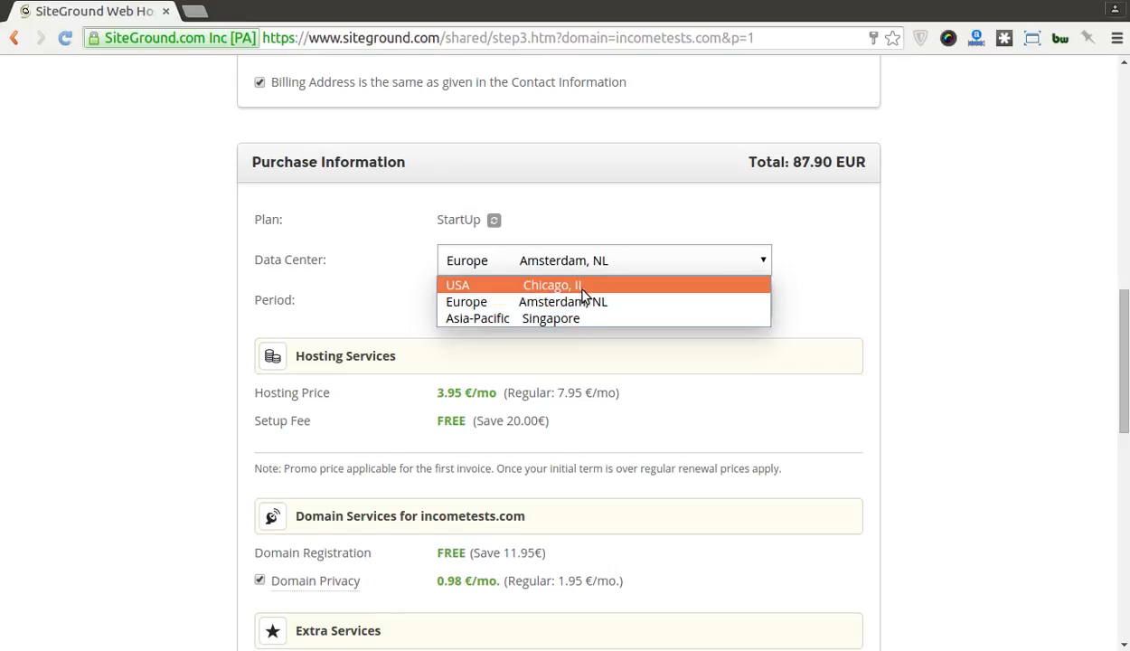
left_click(582, 287)
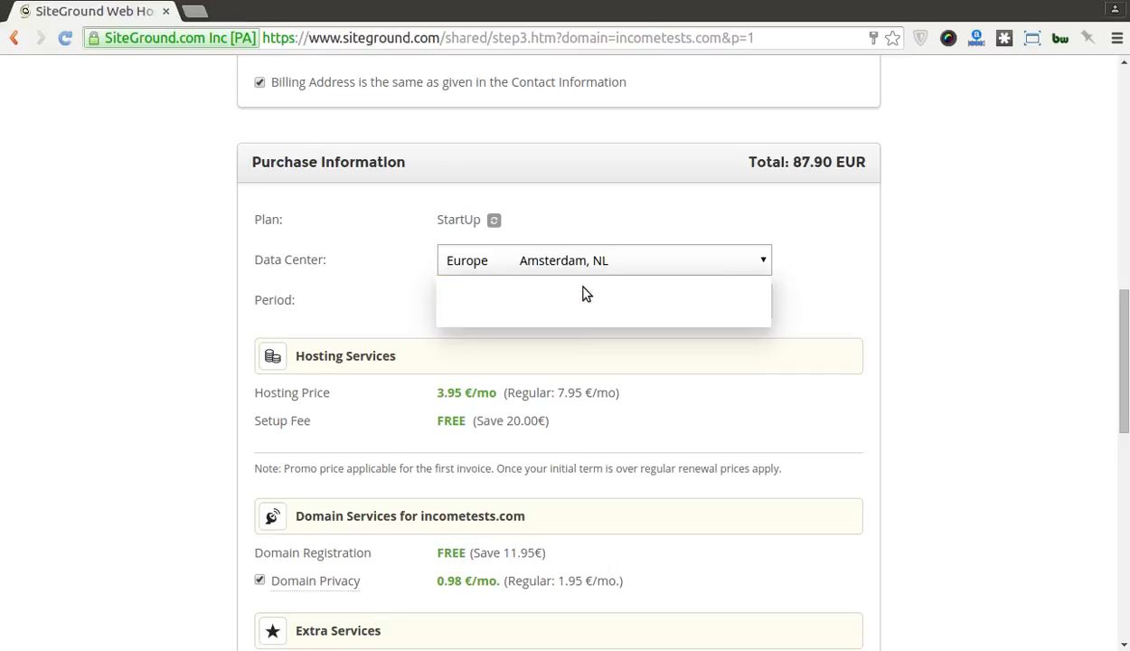
left_click(477, 309)
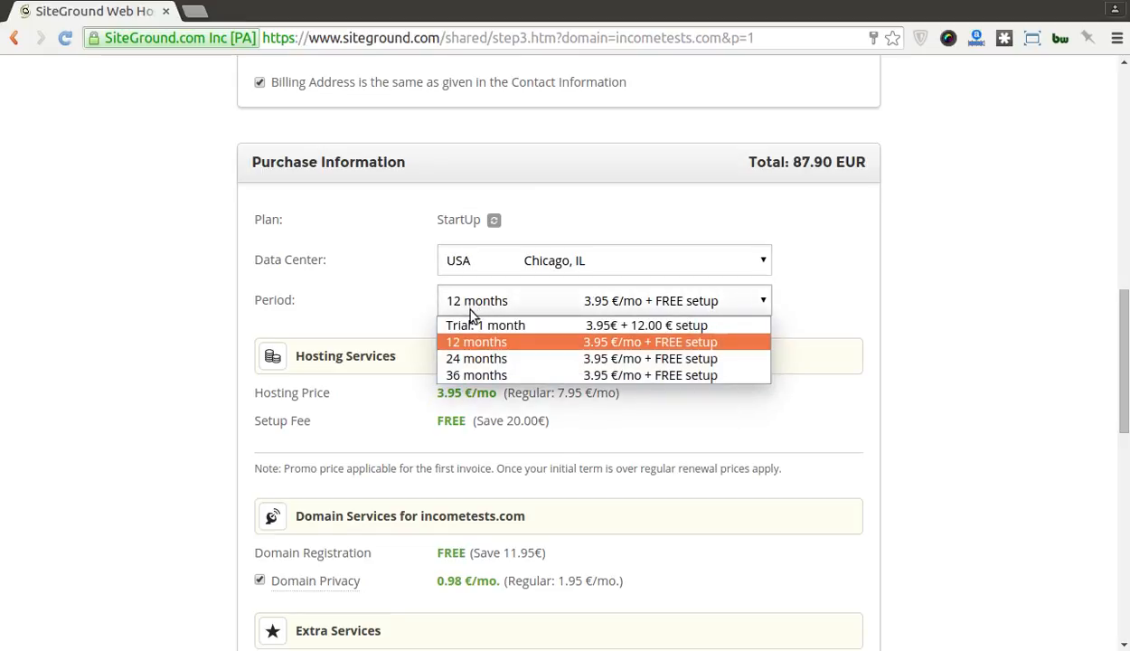
left_click(496, 373)
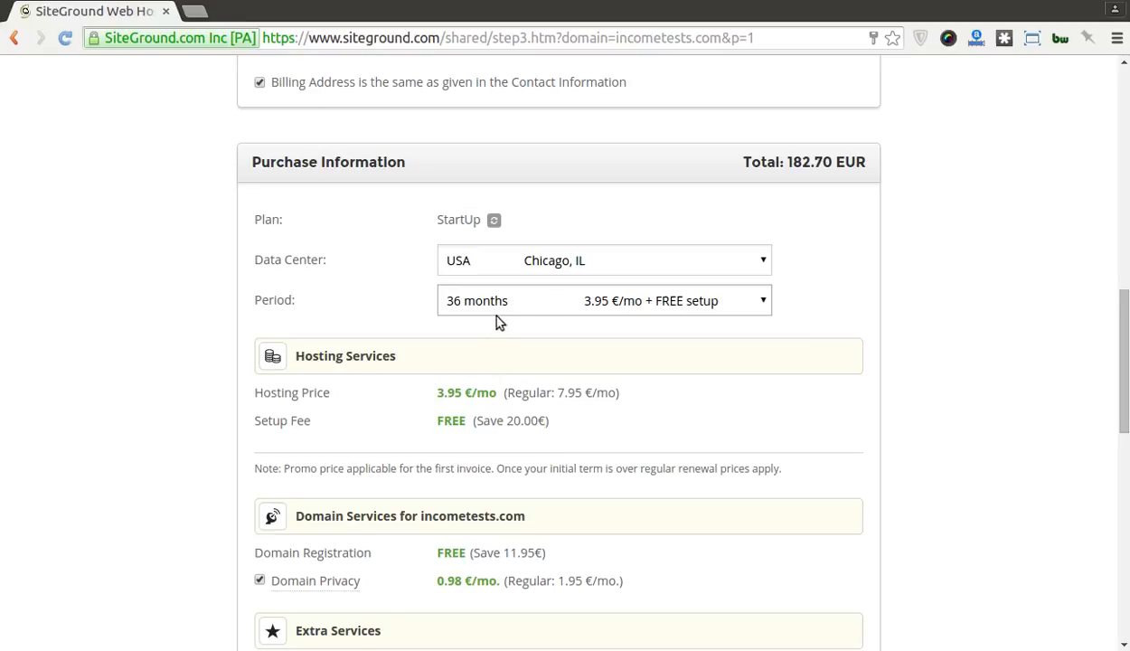
left_click(530, 307)
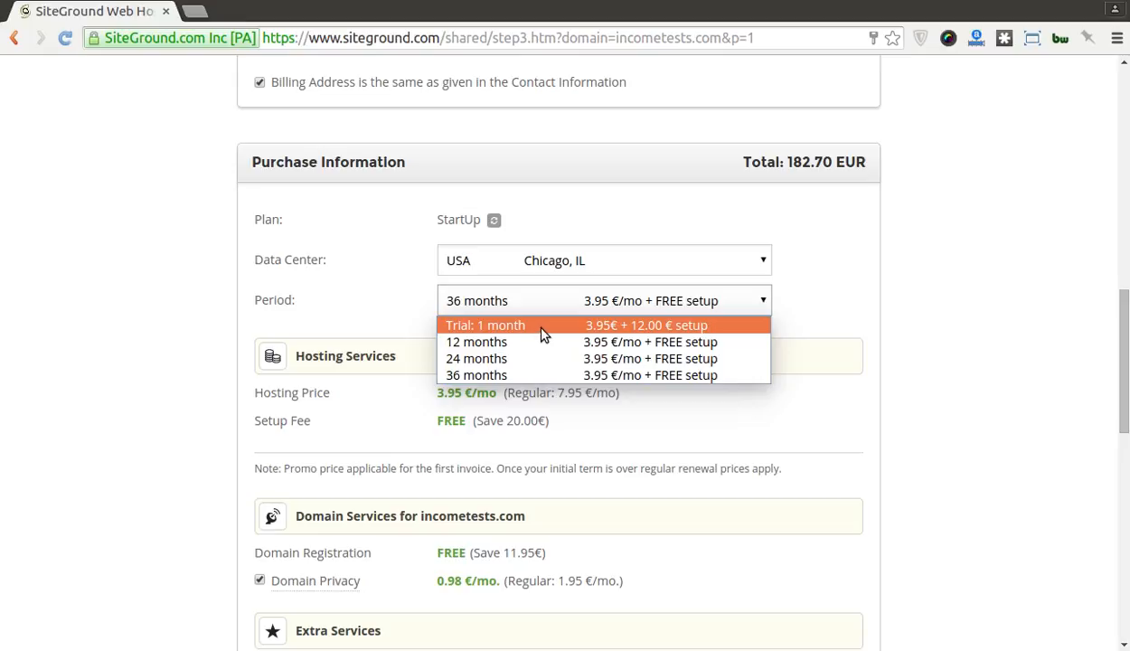
left_click(649, 345)
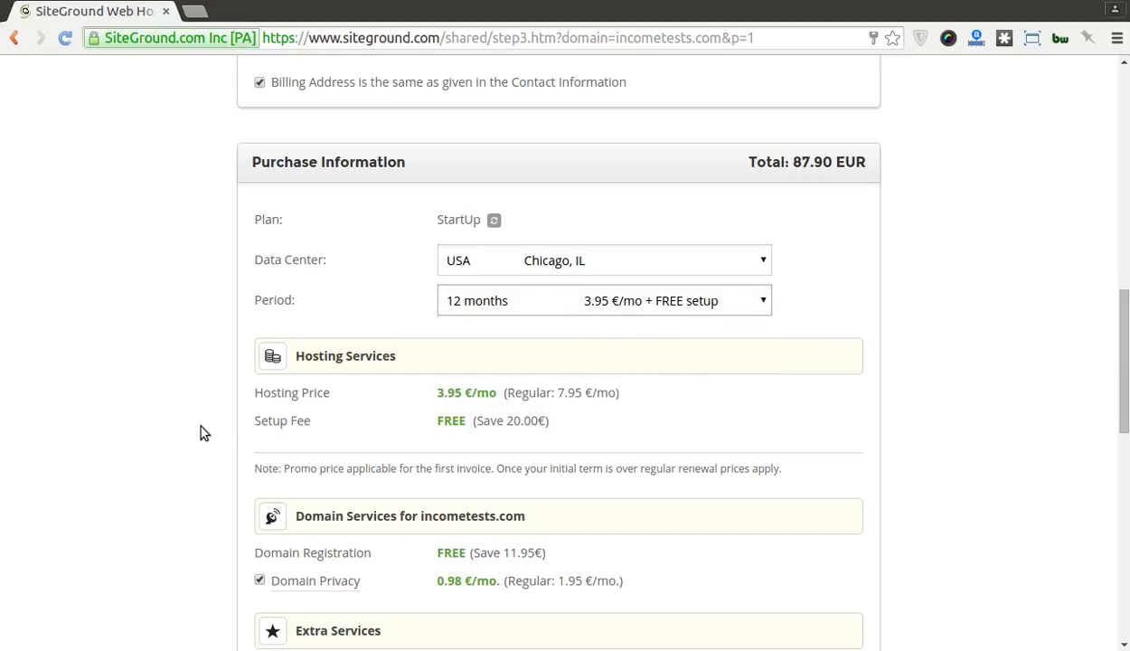
scroll(201, 433, "down", 1)
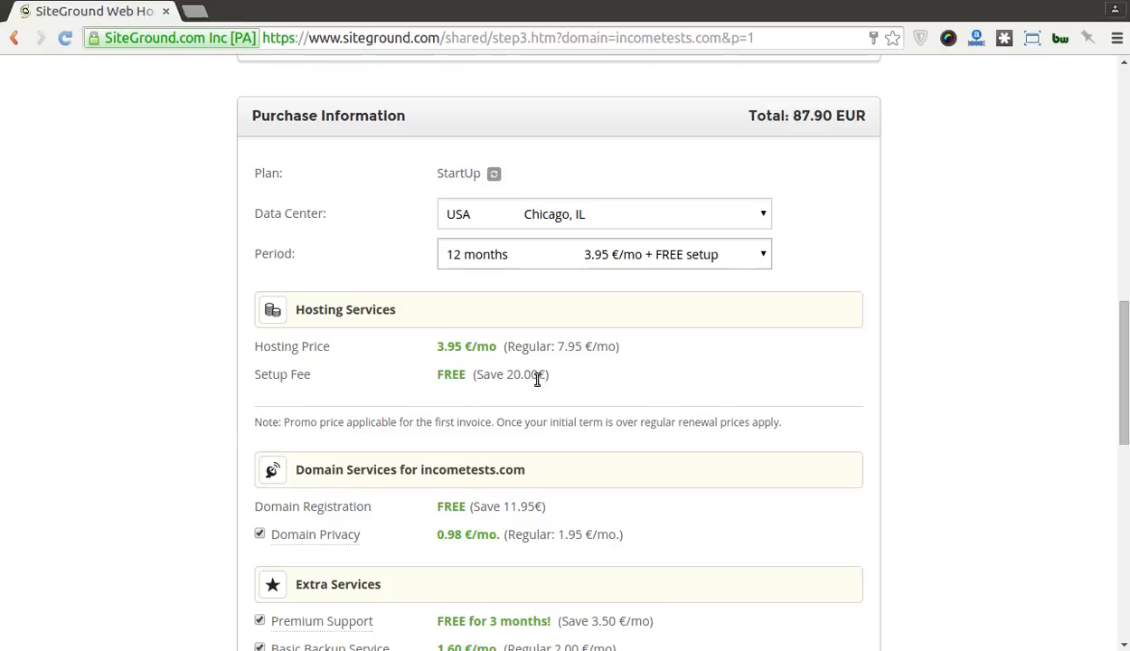
scroll(220, 394, "down", 3)
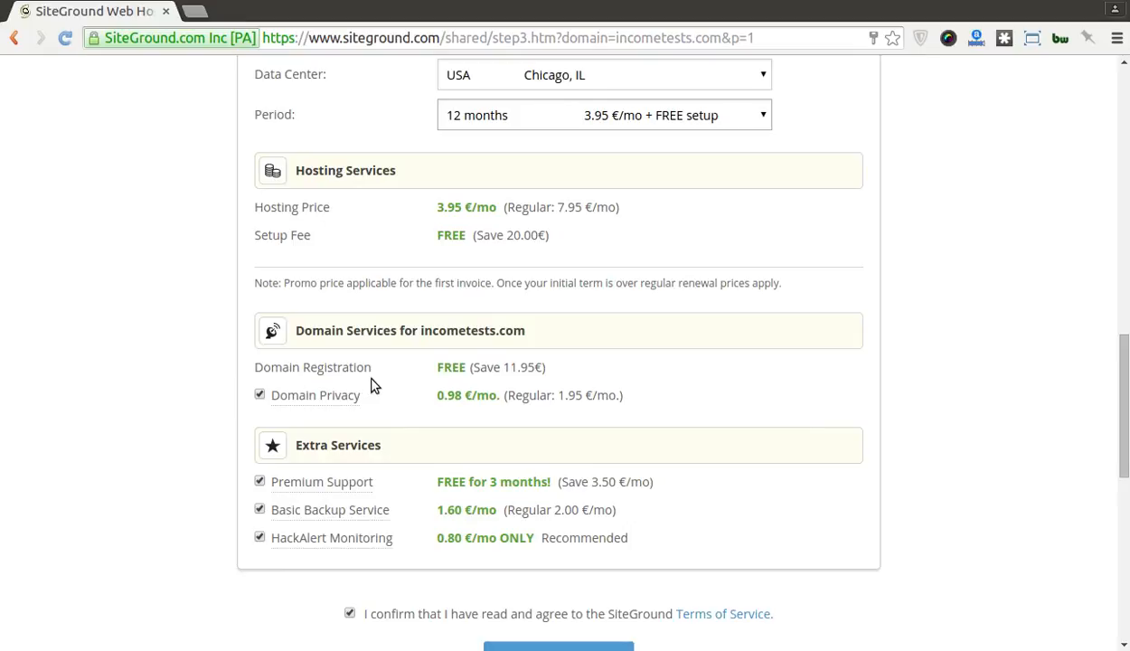
mouse_move(310, 385)
mouse_move(348, 383)
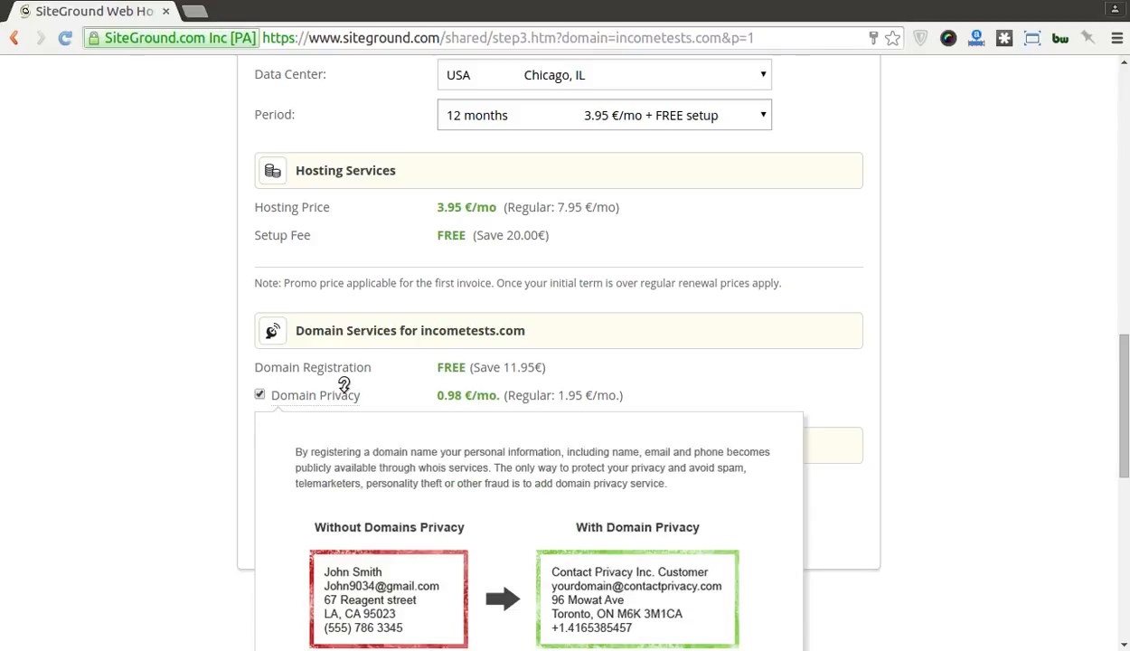
scroll(344, 385, "down", 1)
mouse_move(319, 346)
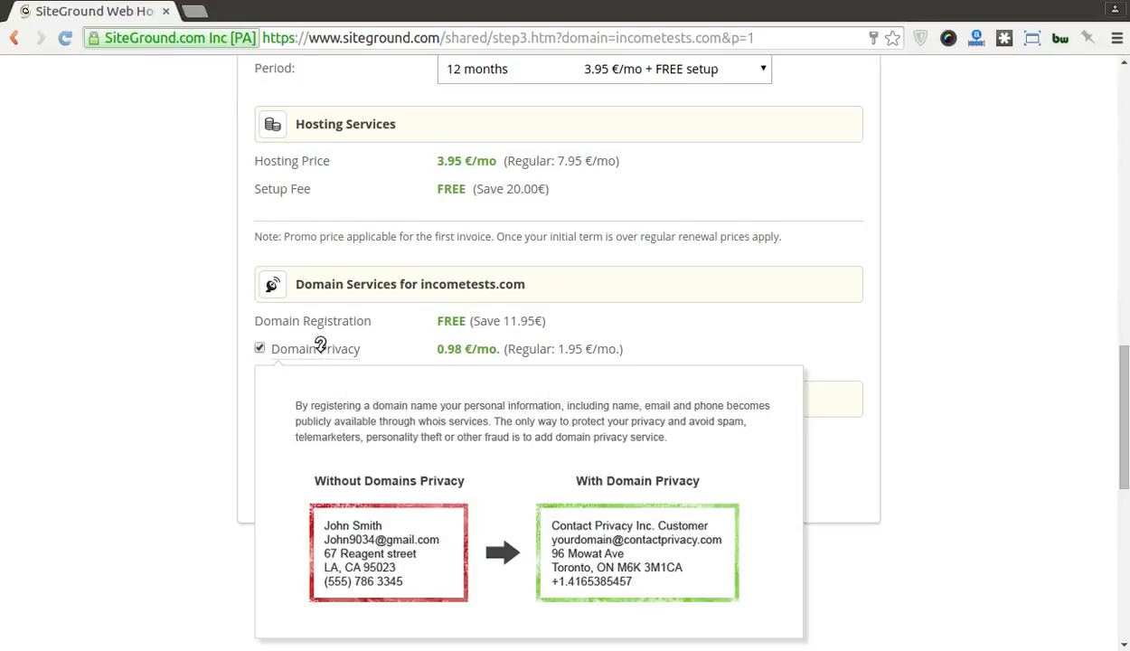
scroll(127, 362, "down", 1)
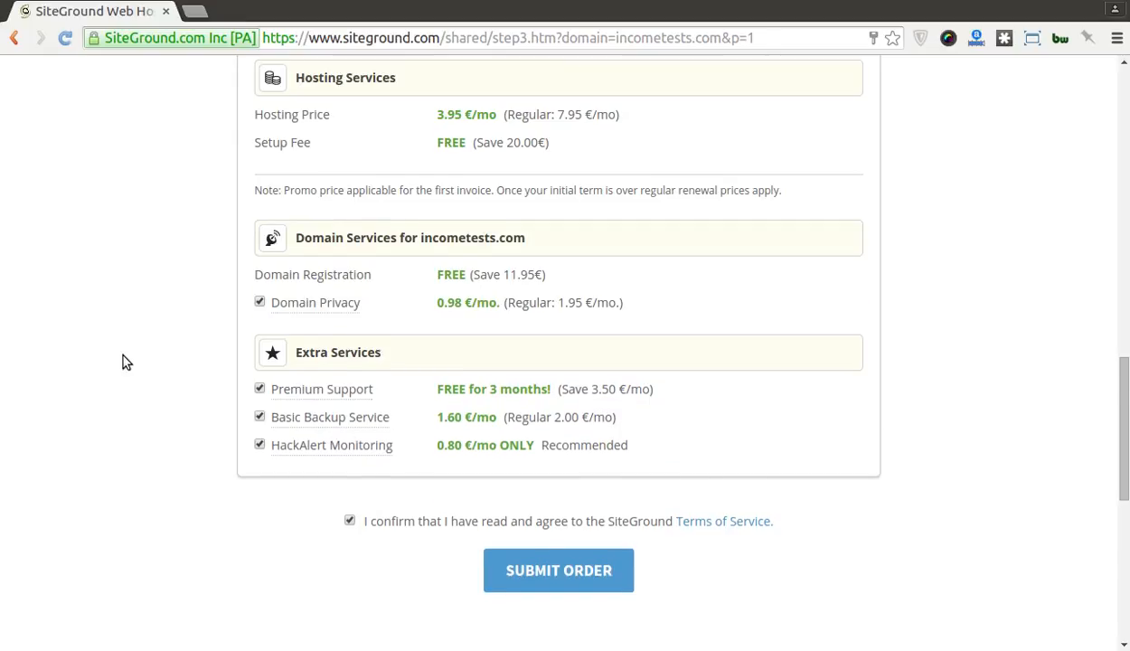
scroll(127, 362, "down", 3)
scroll(126, 362, "up", 1)
mouse_move(284, 291)
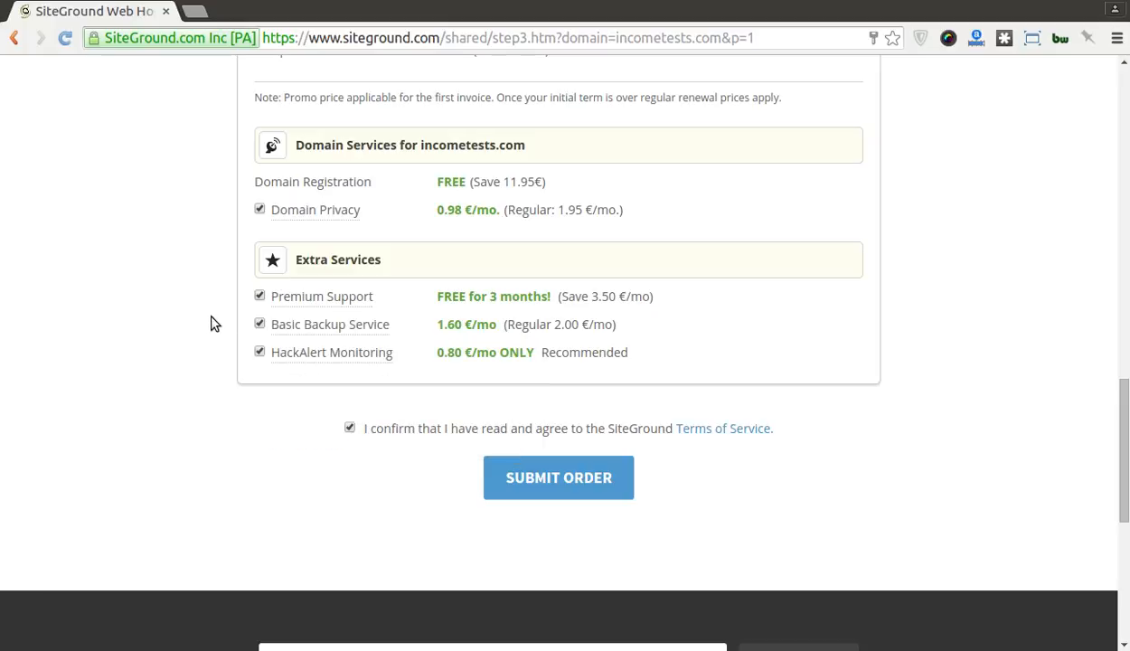
Step: Uncheck Premium Support, Basic Backup Service and HackAlert Monitoring, submit the order, and start live-chat verification
left_click(260, 297)
mouse_move(314, 325)
left_click(260, 323)
mouse_move(275, 350)
left_click(259, 357)
left_click(536, 475)
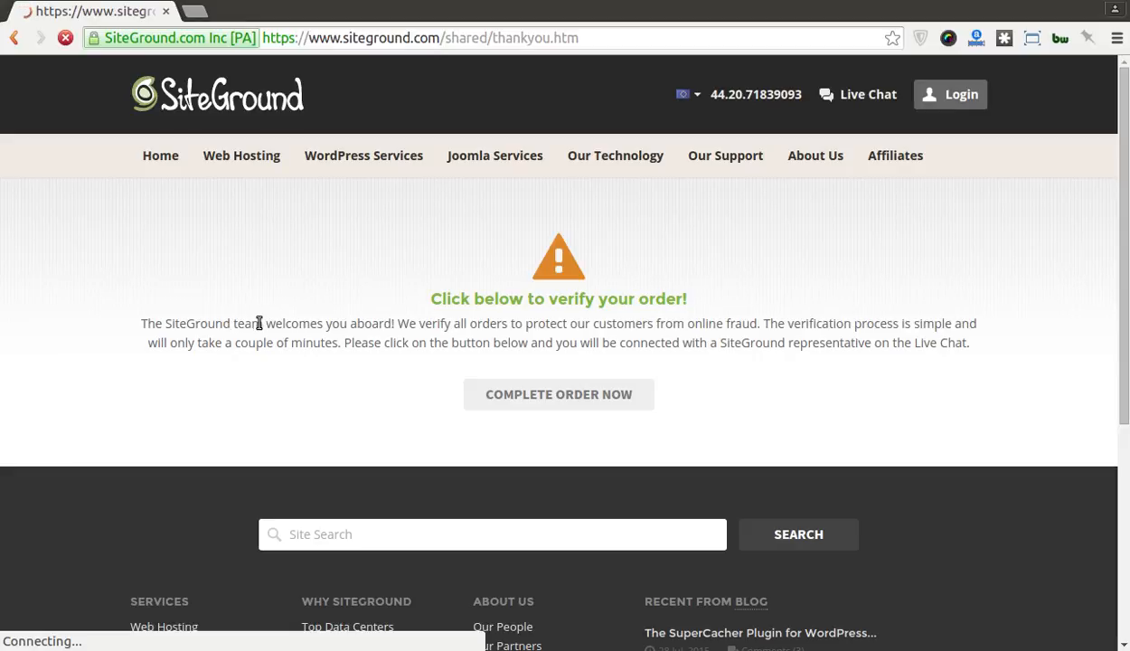
left_click(512, 396)
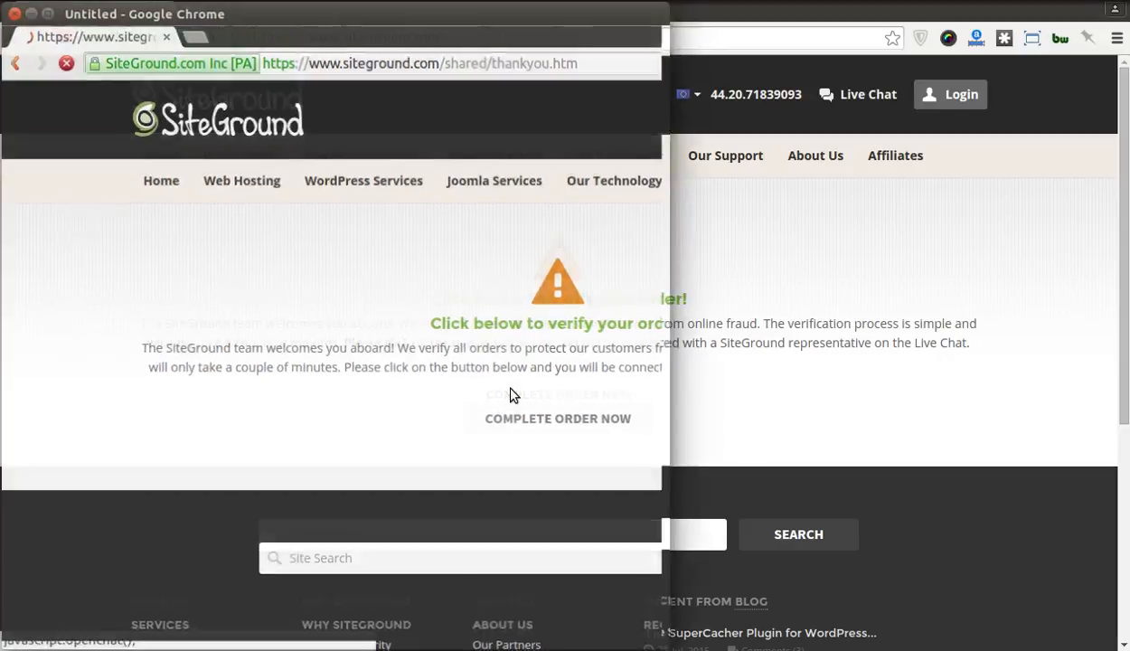
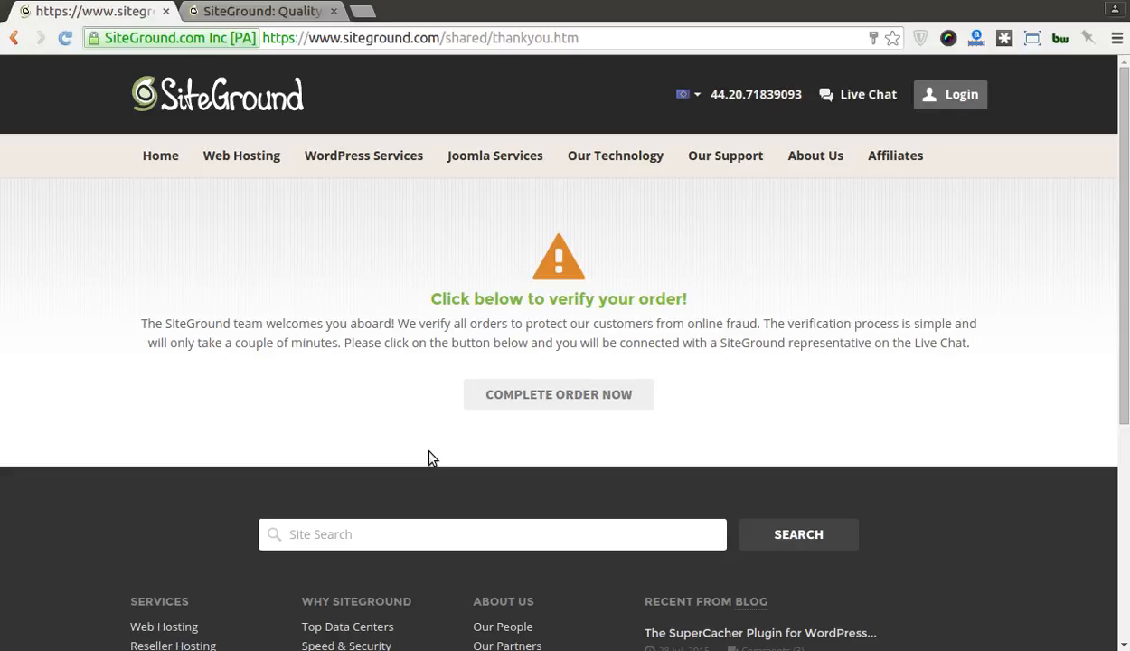
Step: Log in to the SiteGround user area with the account username and password
key("ctrl+Tab")
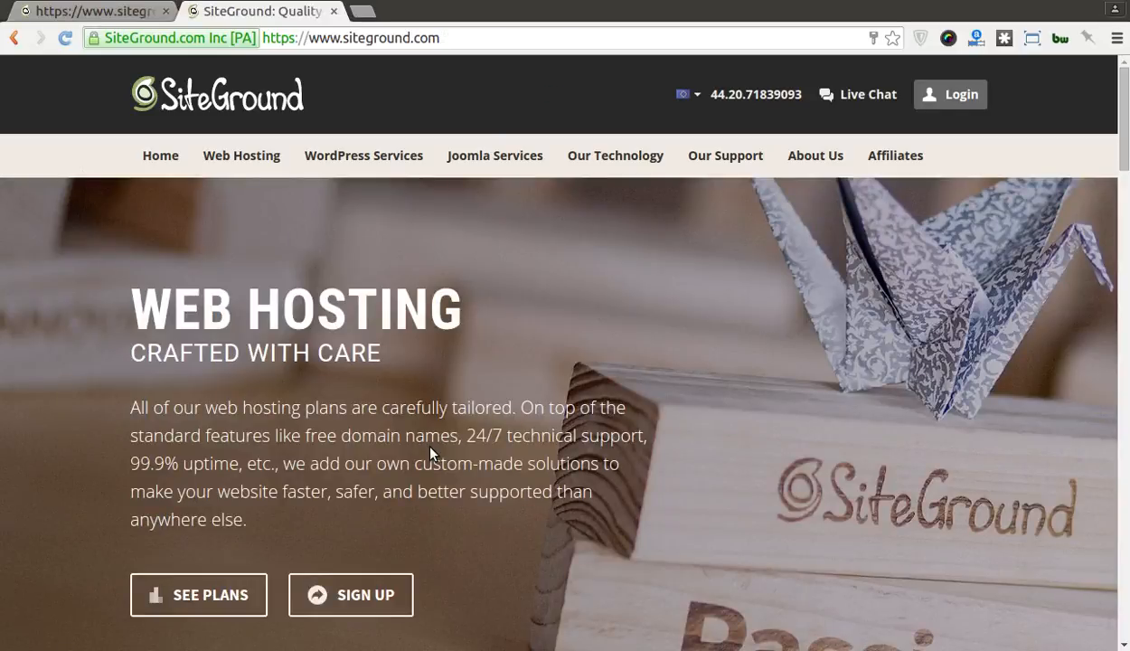
left_click(929, 94)
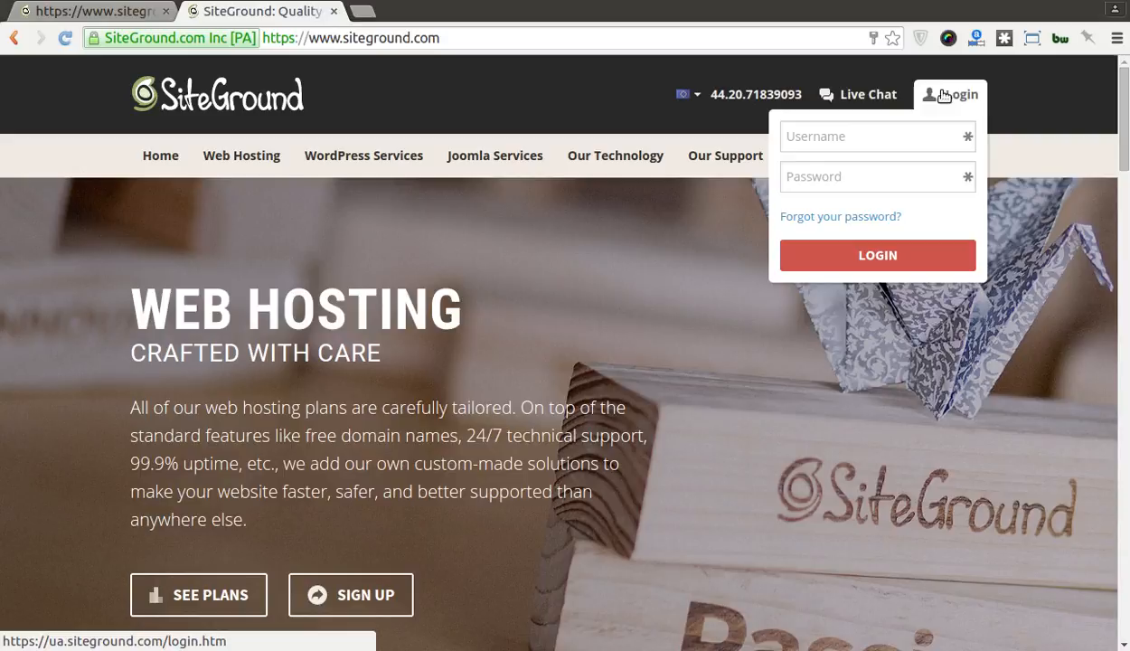
left_click(900, 141)
type("income")
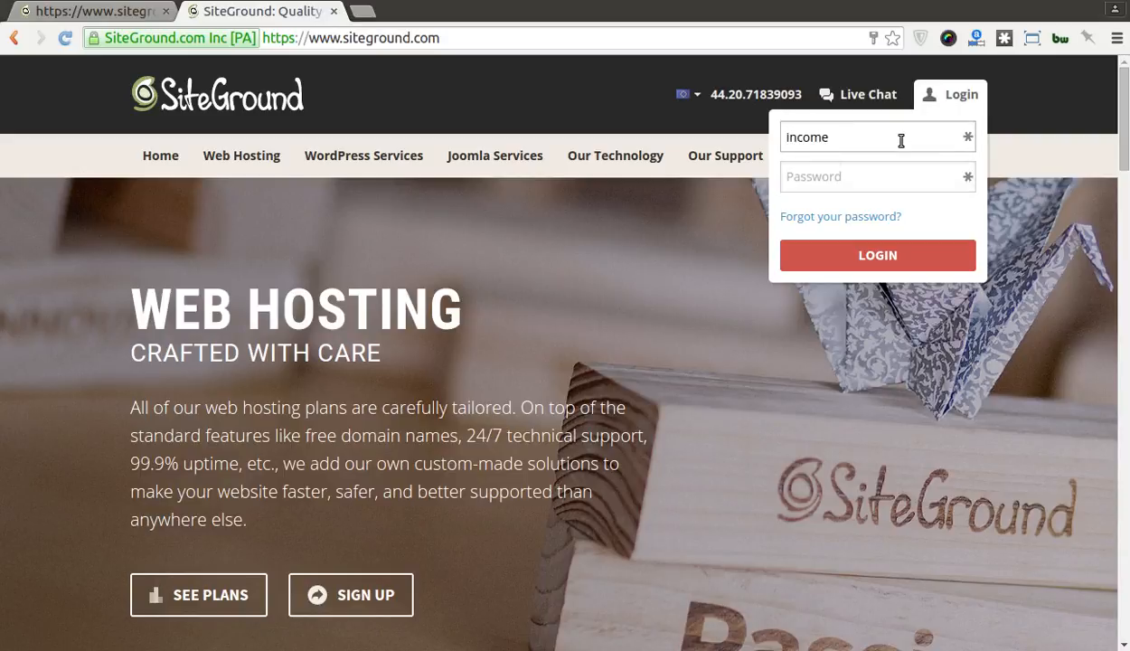
type("te")
key("Tab")
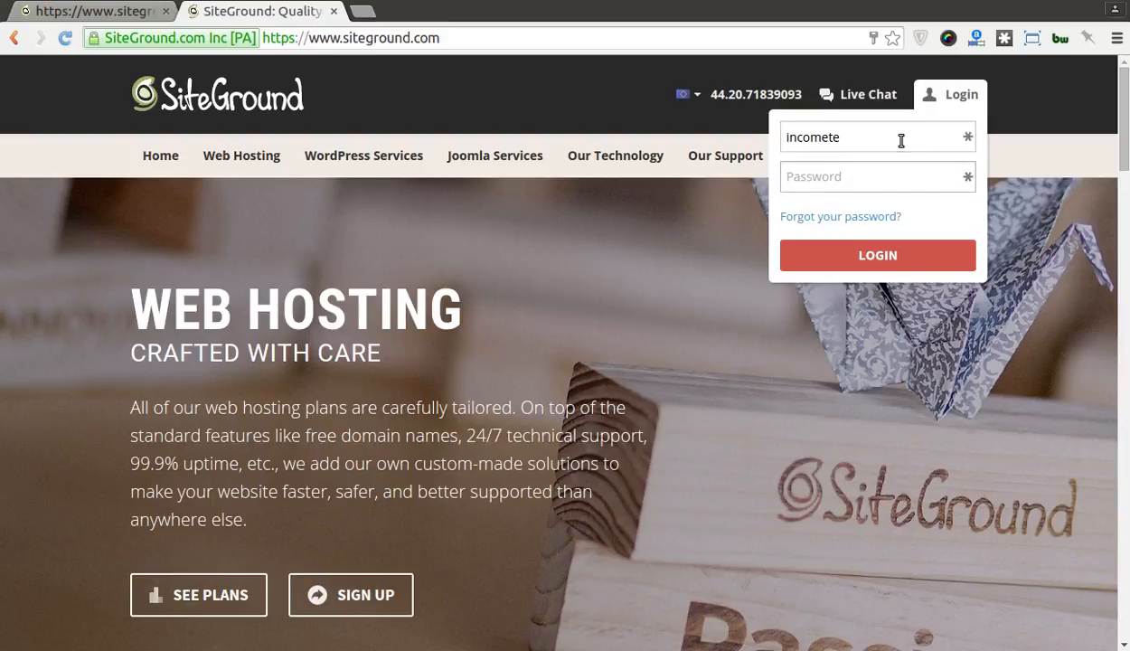
type("••••••••••")
key("Return")
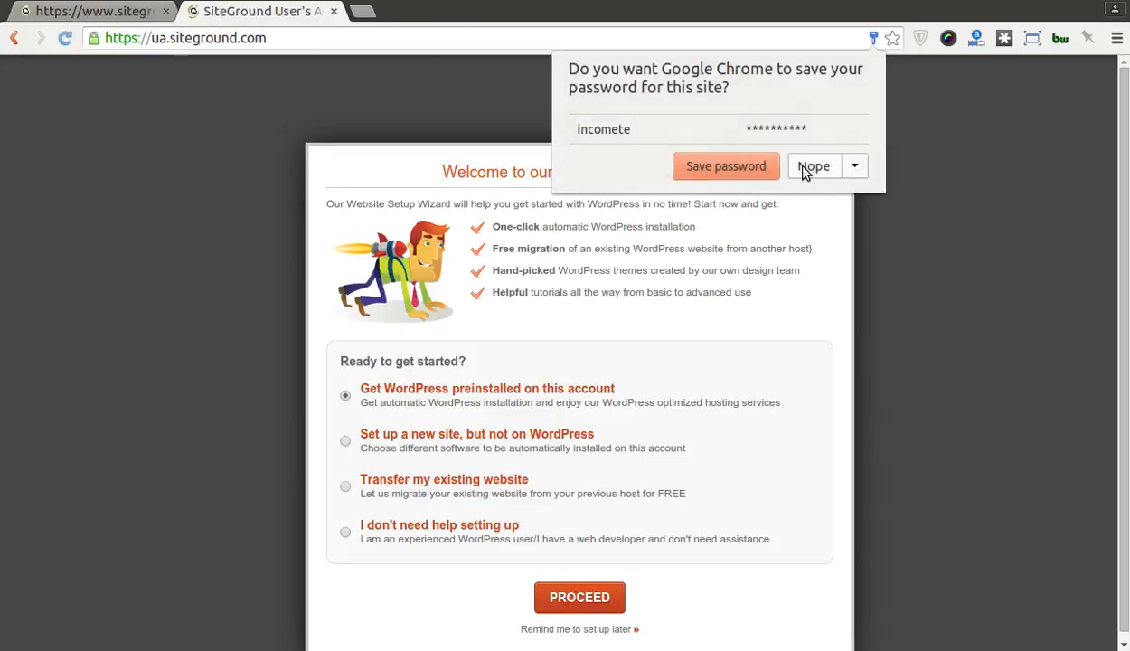
Step: Decline the browser's password save and skip the wizard with 'I don't need help setting up'
left_click(804, 168)
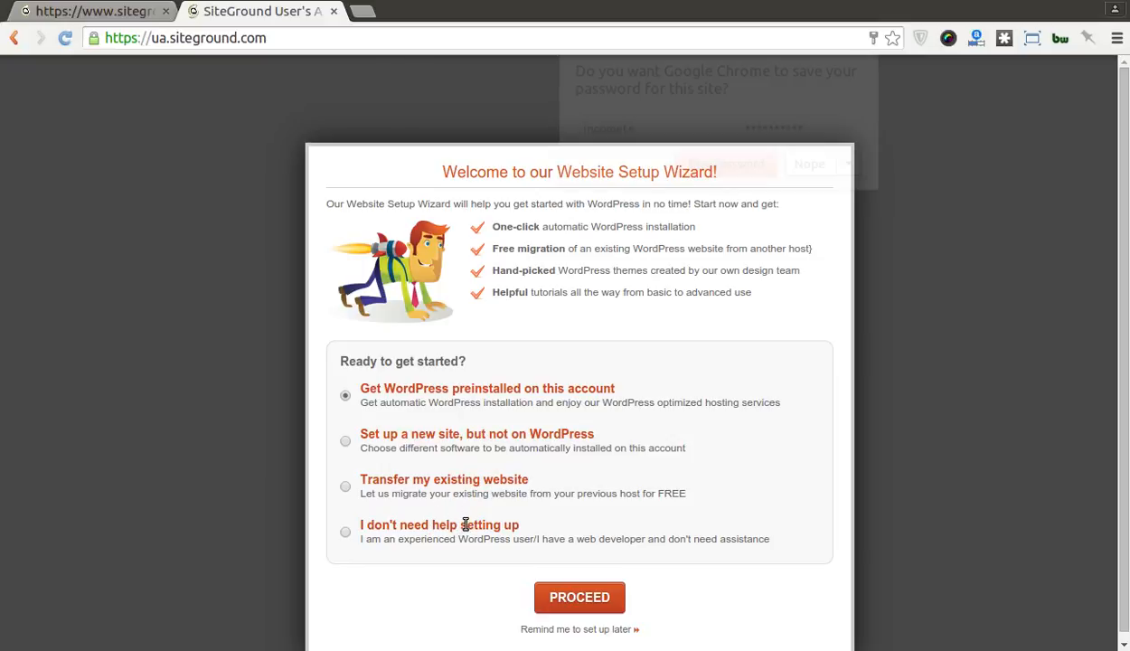
left_click(346, 533)
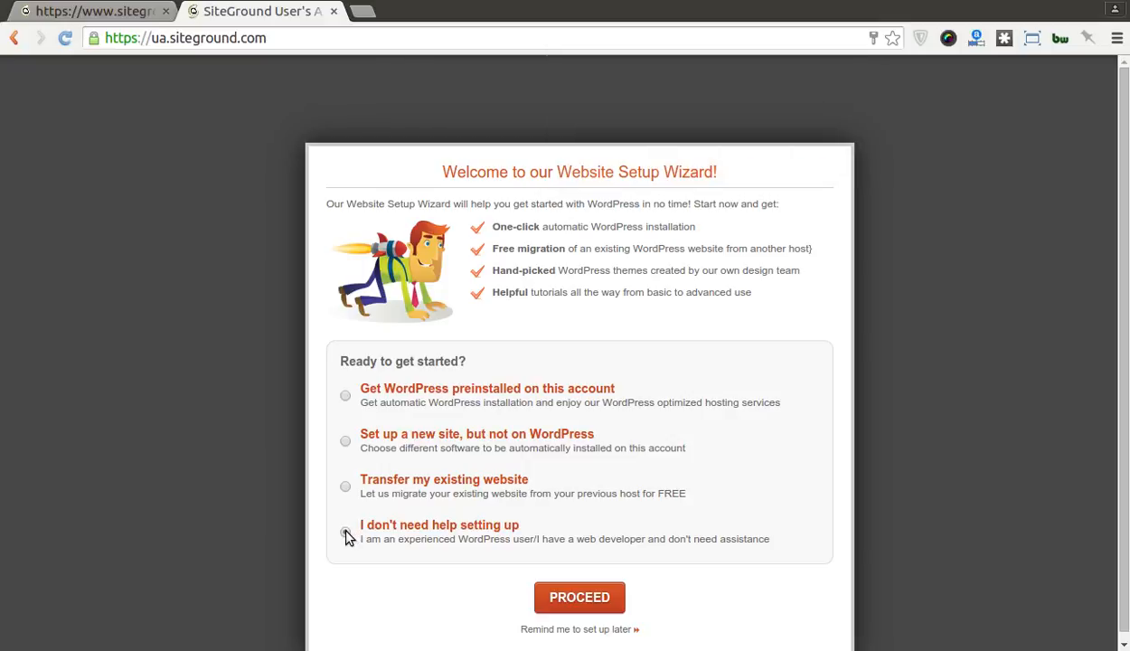
left_click(536, 595)
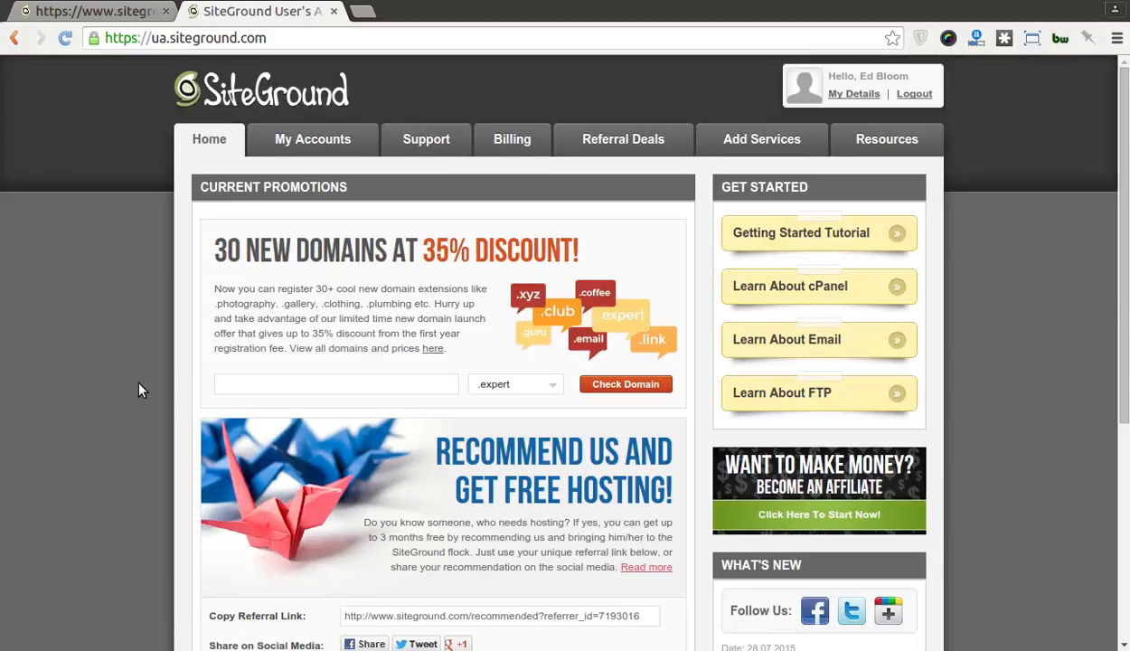
Step: Browse the promotions on the SiteGround Home page
scroll(140, 389, "down", 4)
scroll(140, 388, "up", 4)
left_click_drag(218, 251, 287, 246)
left_click(242, 278)
Step: Open My Accounts and review the incometests.com nameservers and account details
left_click(293, 144)
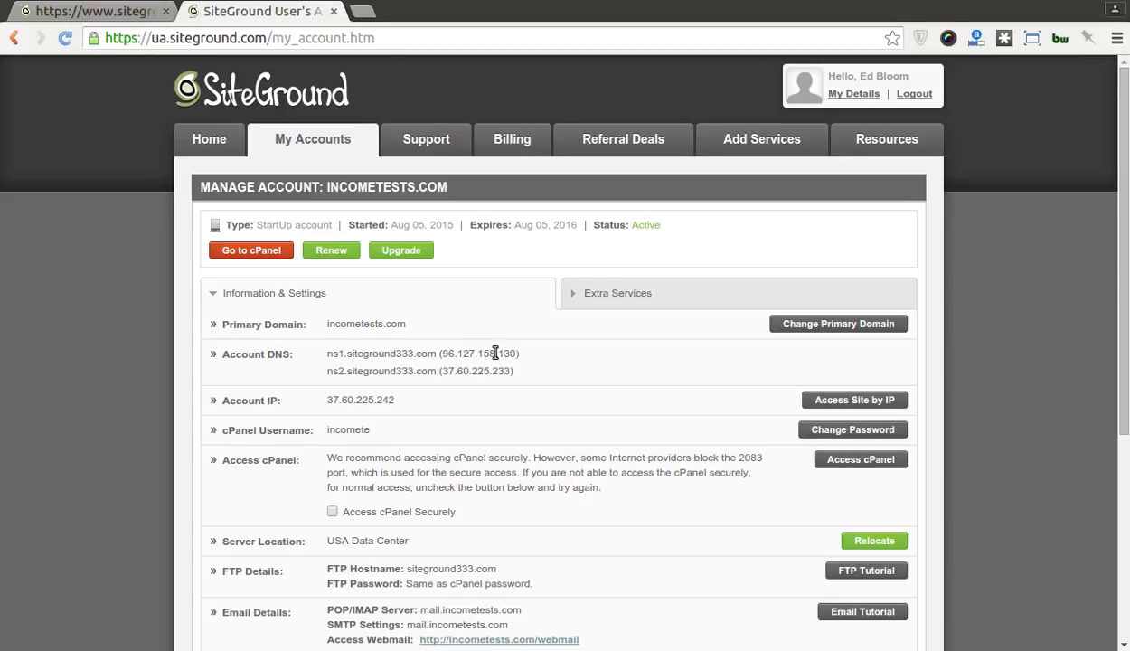
left_click_drag(522, 354, 327, 353)
left_click_drag(524, 356, 327, 351)
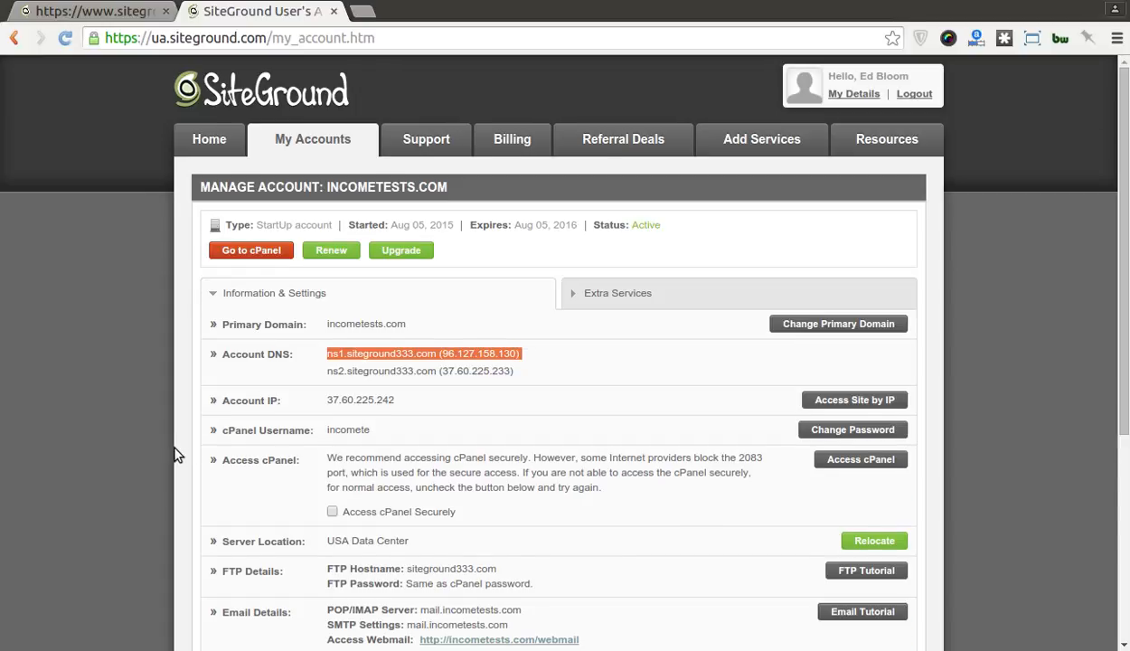
scroll(177, 455, "down", 4)
scroll(177, 454, "down", 3)
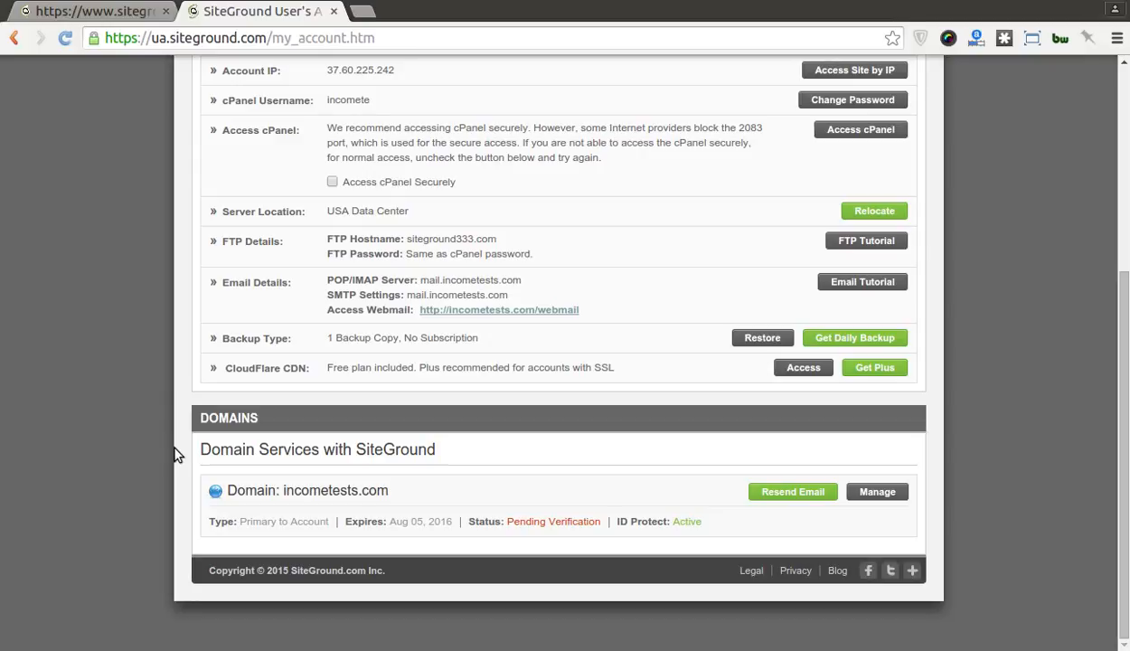
scroll(177, 455, "up", 7)
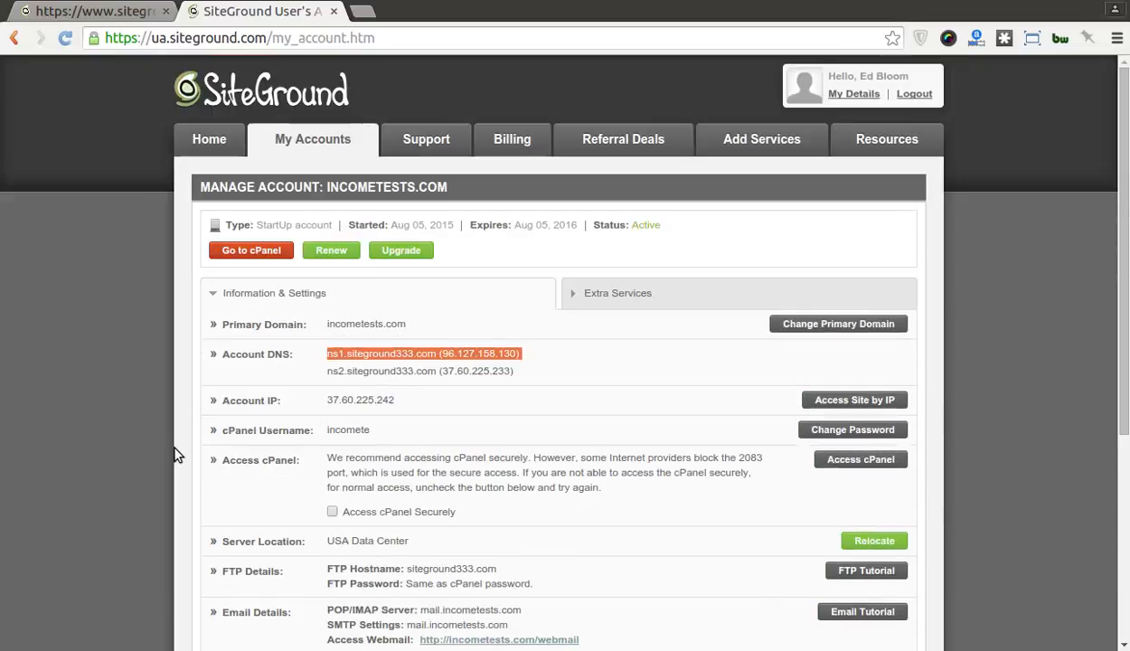
Step: Enter cPanel with 'Remember my selection' ticked and launch the WordPress Installer
left_click(256, 253)
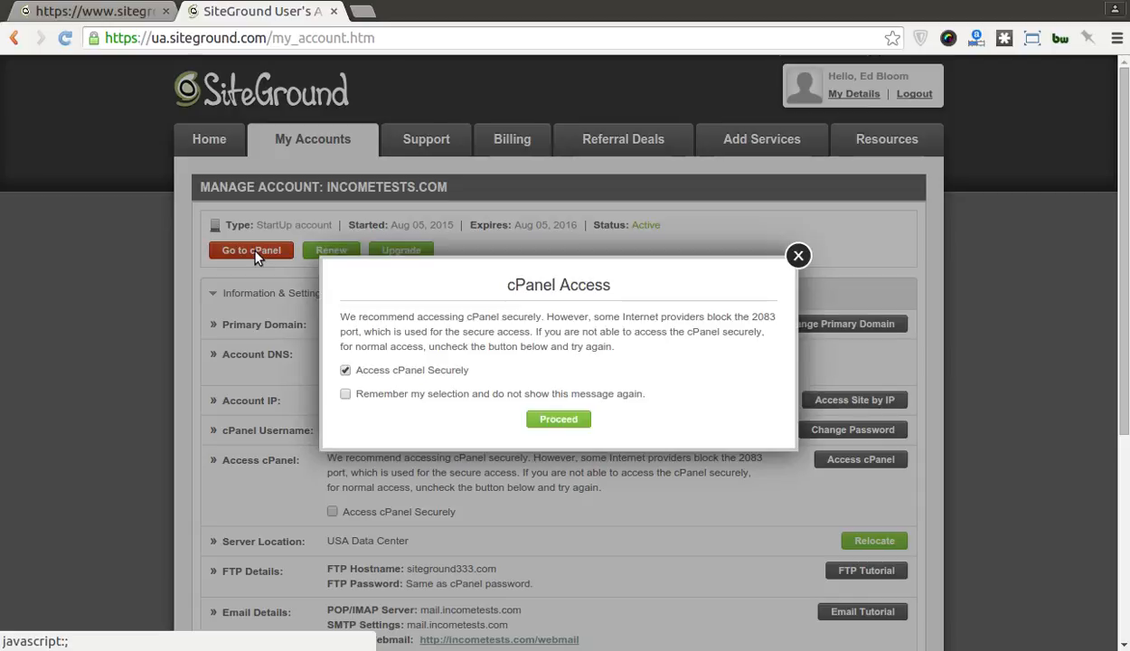
left_click(470, 395)
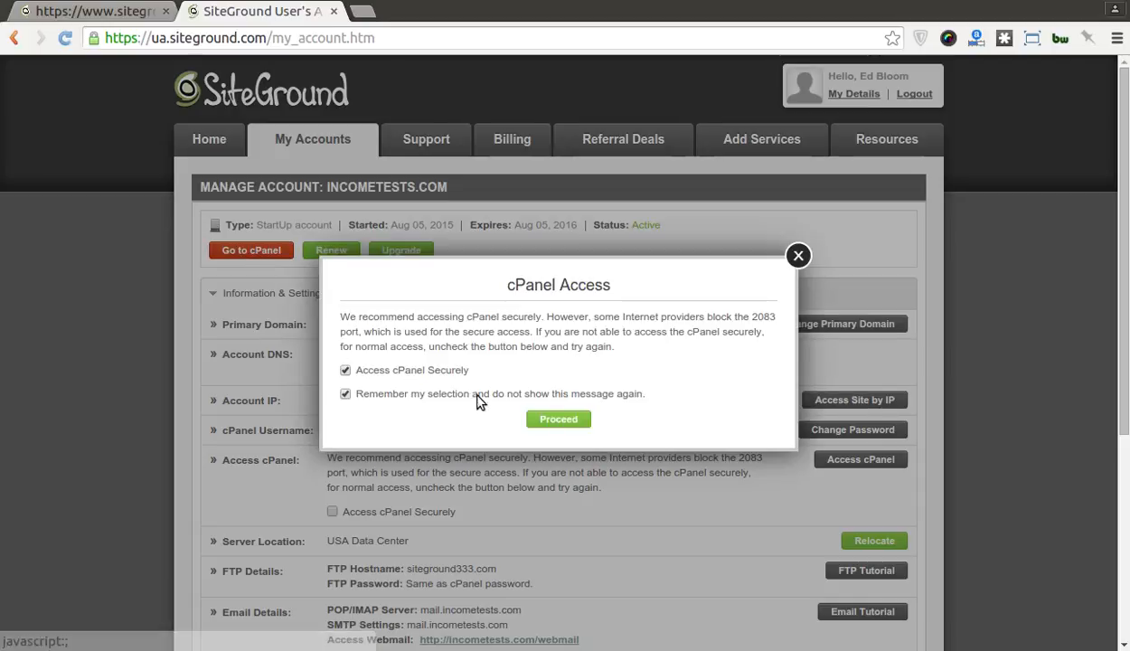
left_click(545, 420)
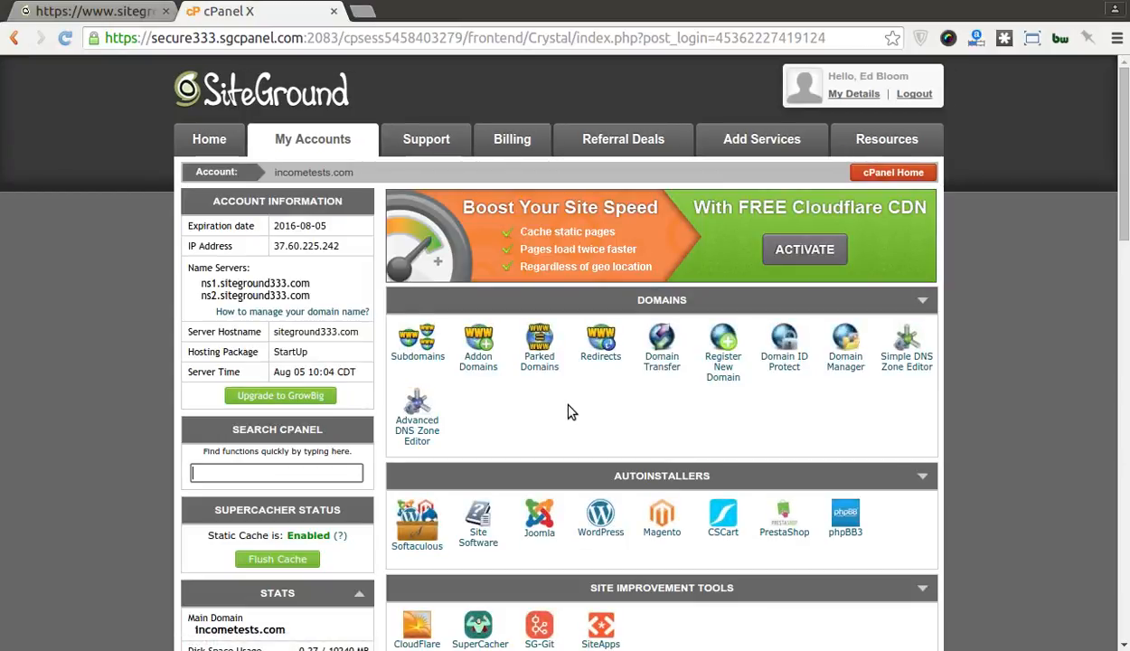
scroll(567, 412, "down", 2)
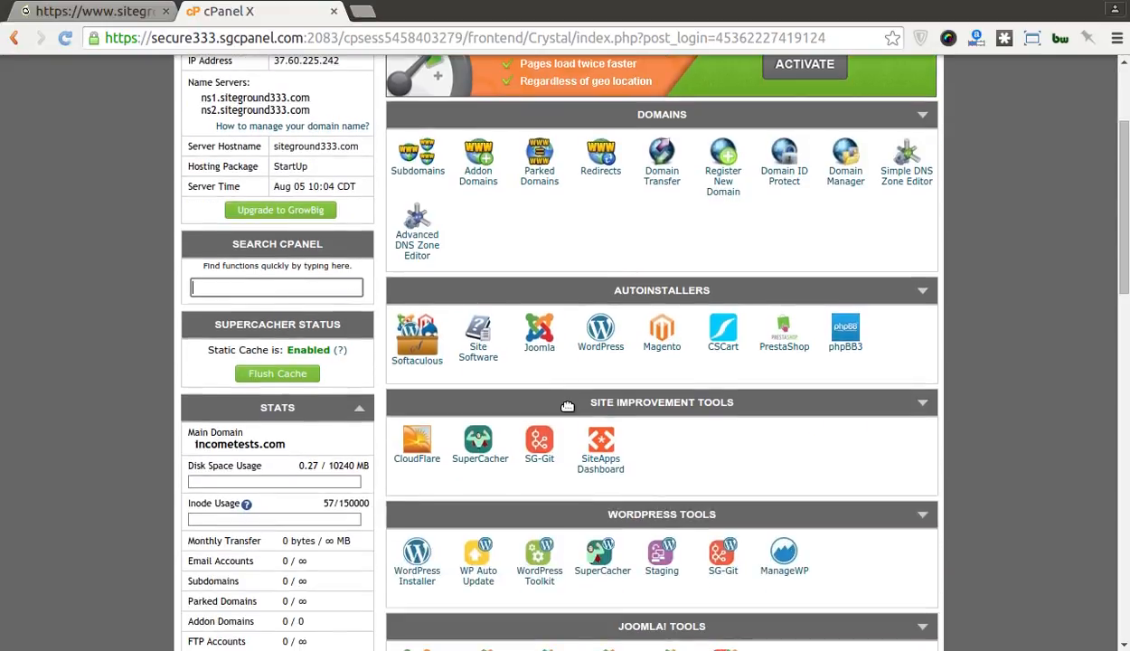
scroll(567, 406, "down", 2)
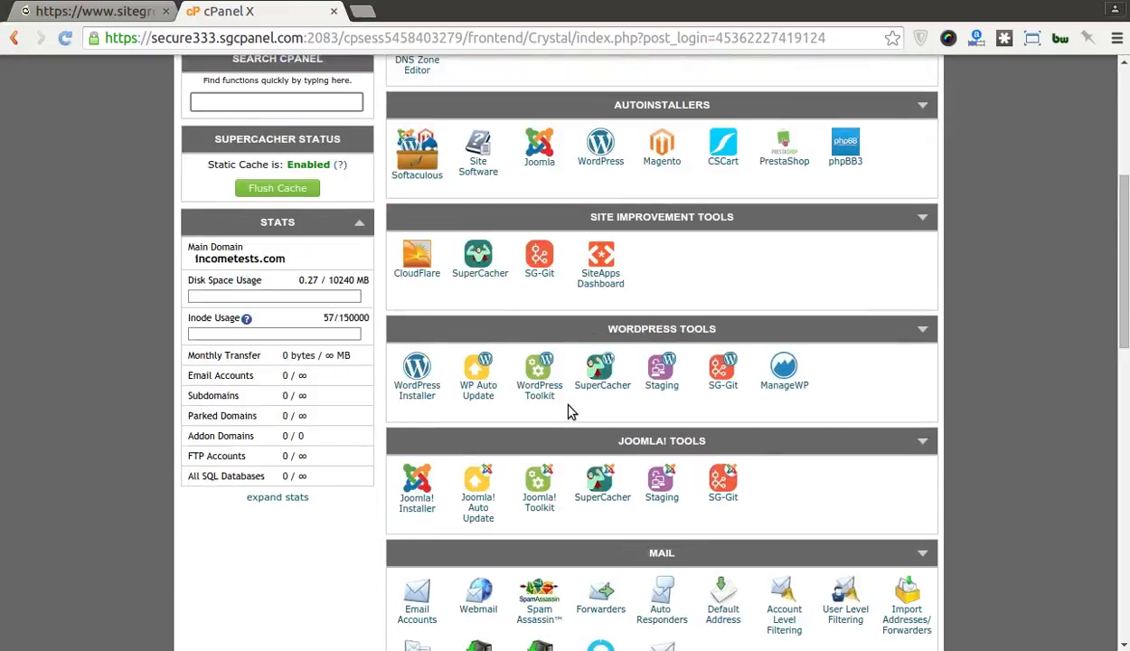
left_click(418, 397)
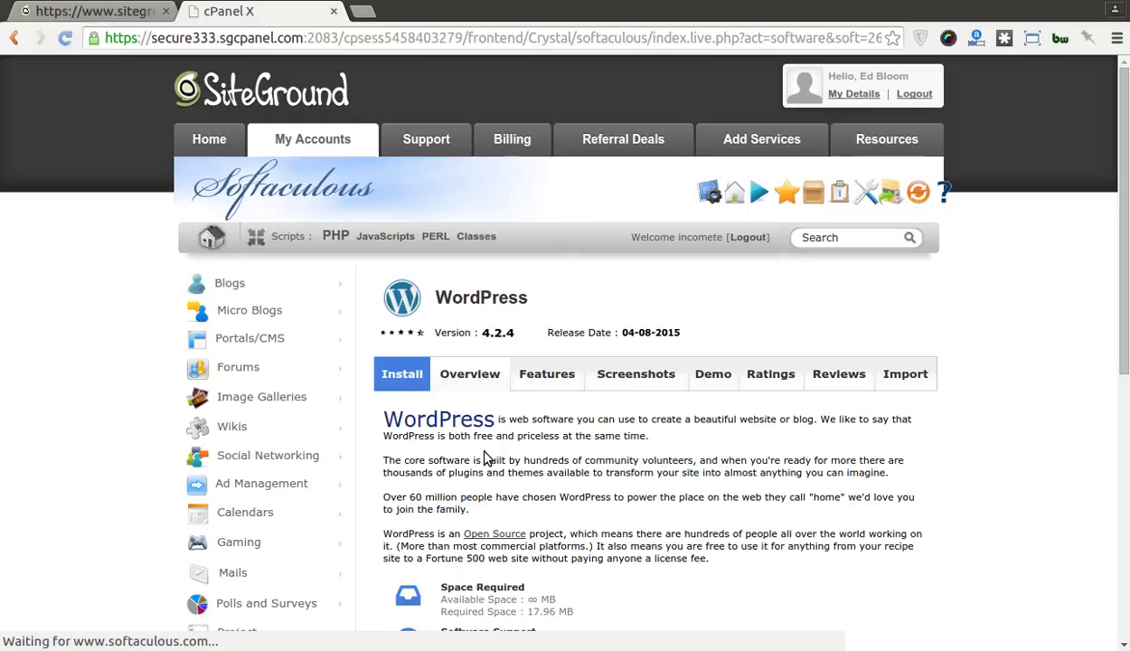
Step: Show the Install form for incometests.com and select the default site name 'My Blog'
scroll(486, 458, "down", 5)
scroll(485, 456, "up", 5)
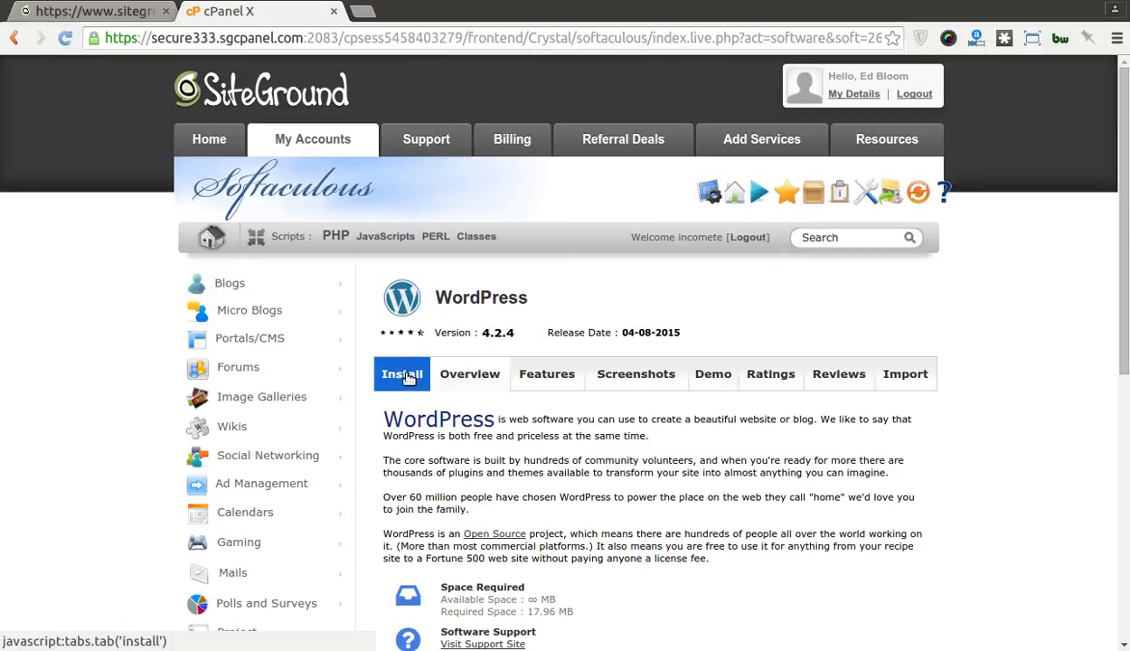
left_click(403, 374)
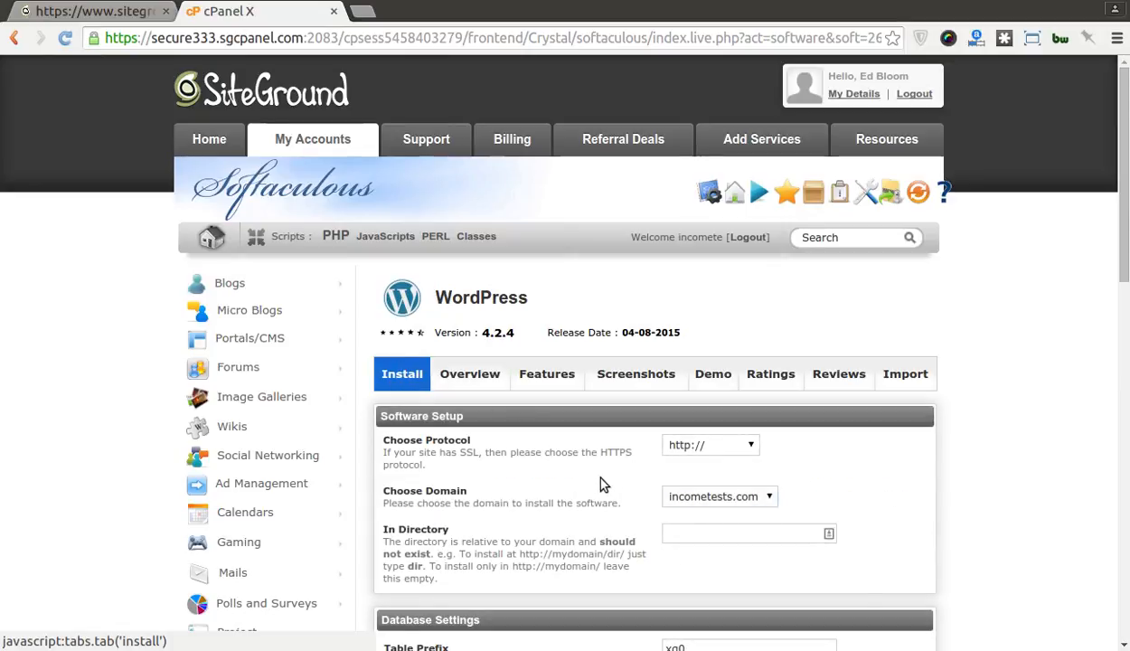
scroll(603, 486, "down", 2)
scroll(601, 481, "down", 4)
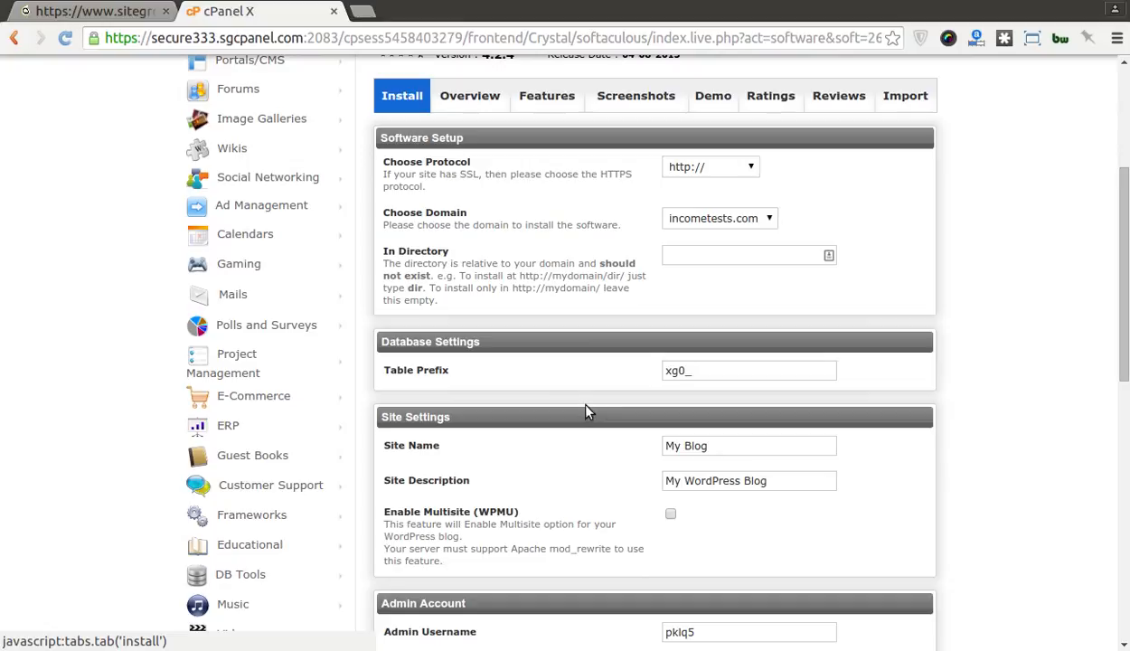
scroll(610, 441, "down", 3)
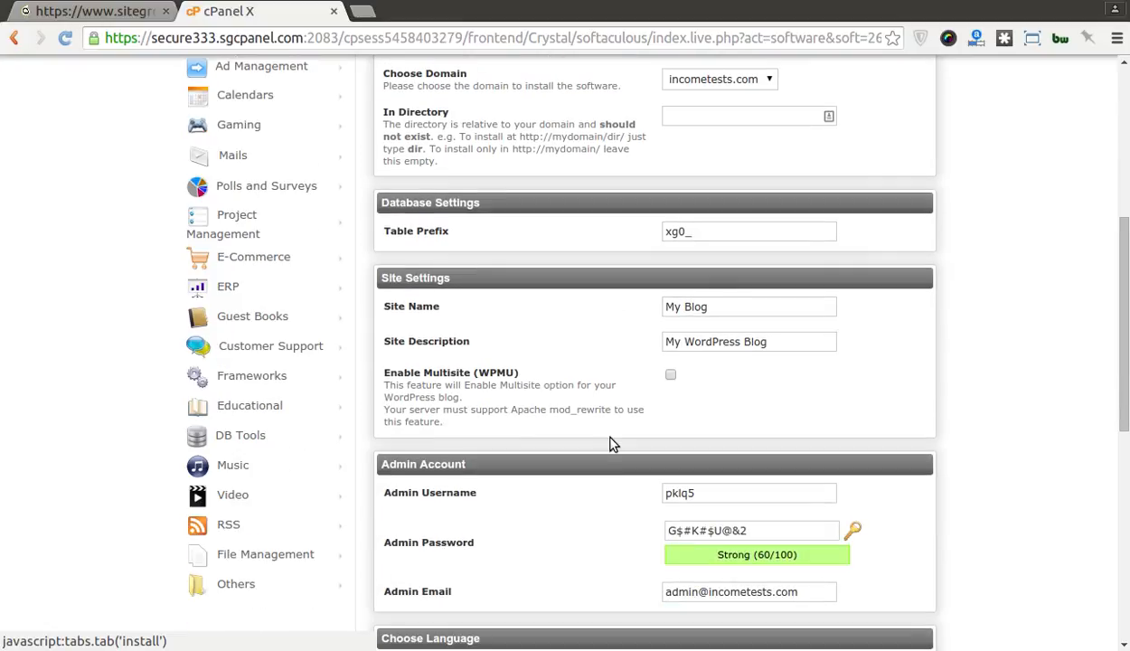
left_click_drag(705, 306, 628, 302)
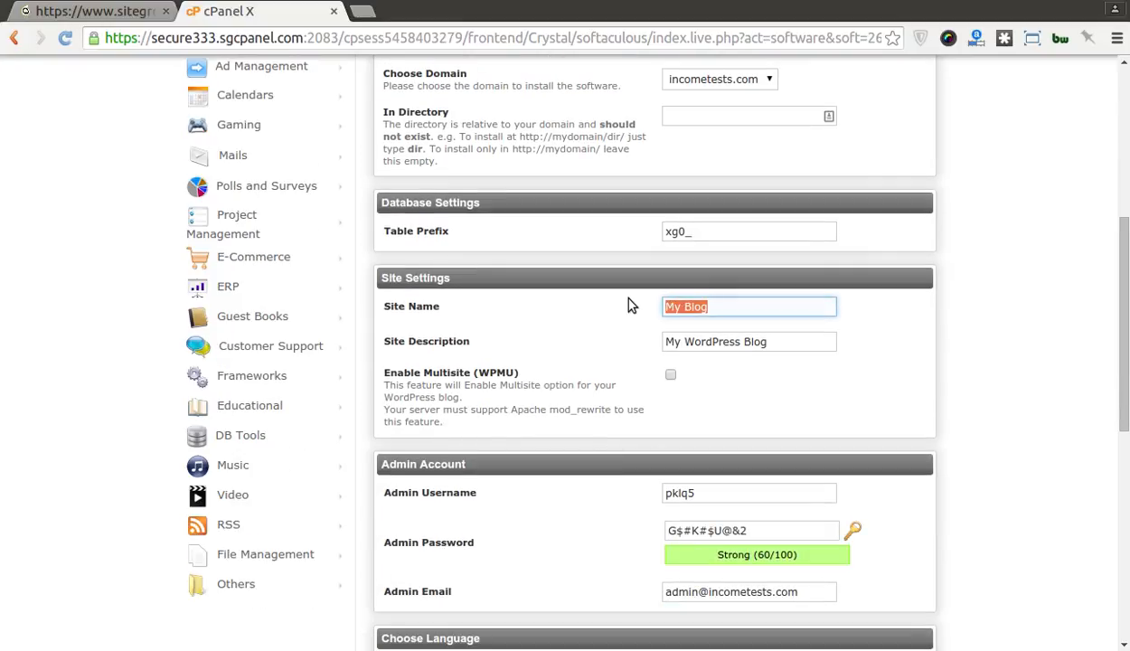
Step: Set the site name to 'Income Tests' and description to 'My Test Blog'
type("Income Tests")
key("Tab")
type("My ")
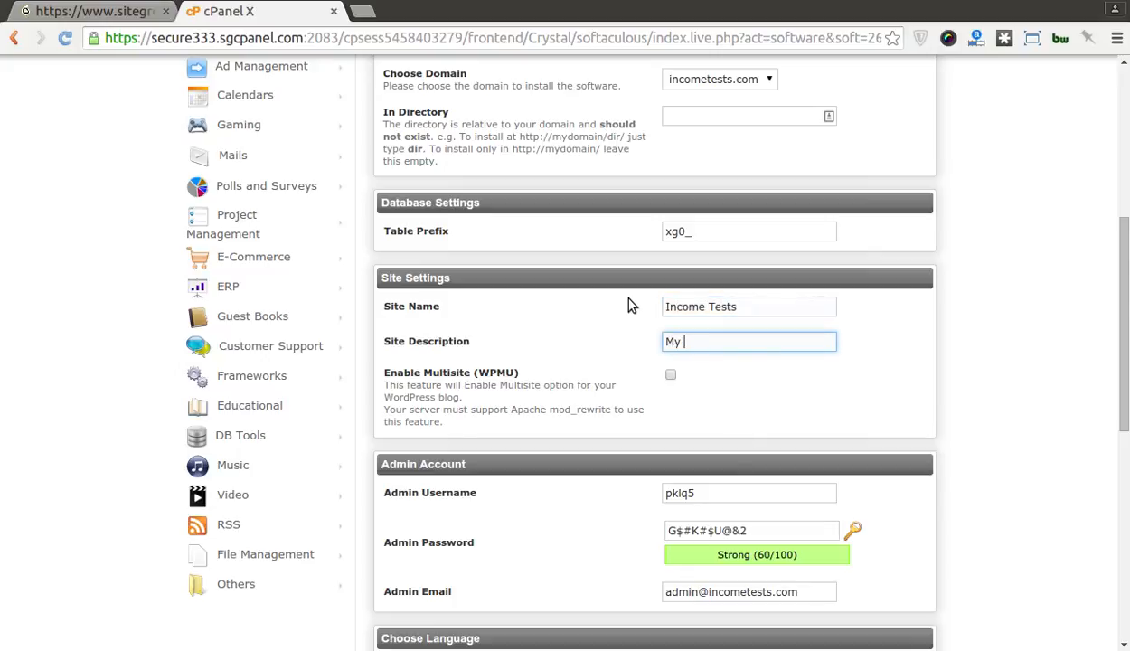
type("Test Blog")
scroll(560, 429, "down", 1)
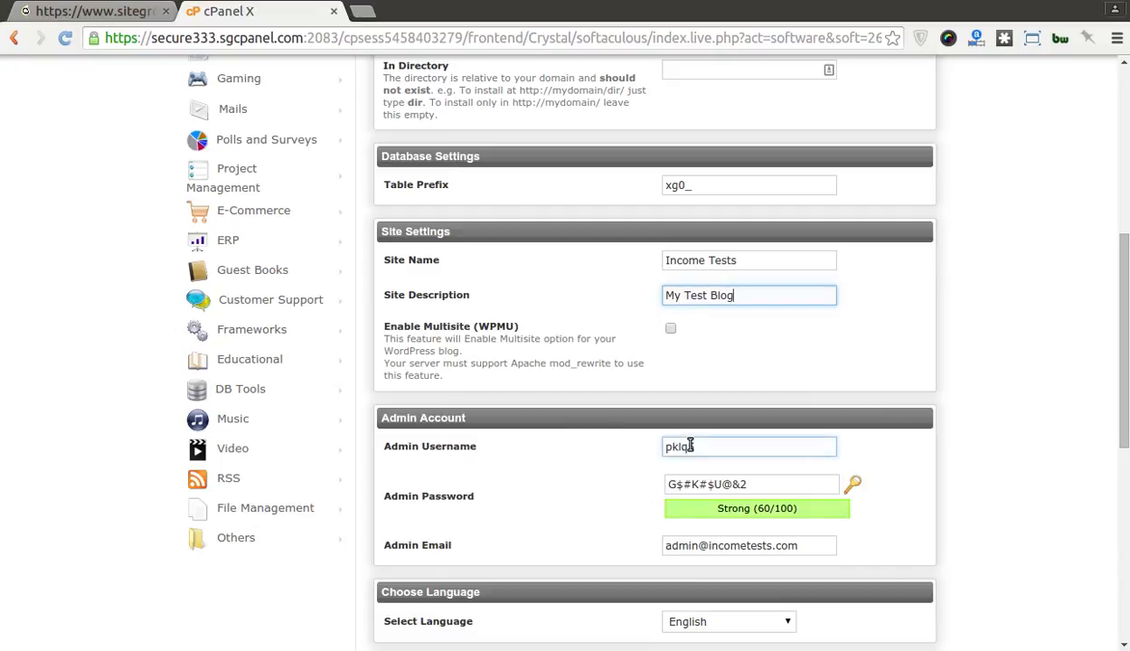
Step: Replace the default admin username and set a new admin password
left_click_drag(703, 446, 638, 449)
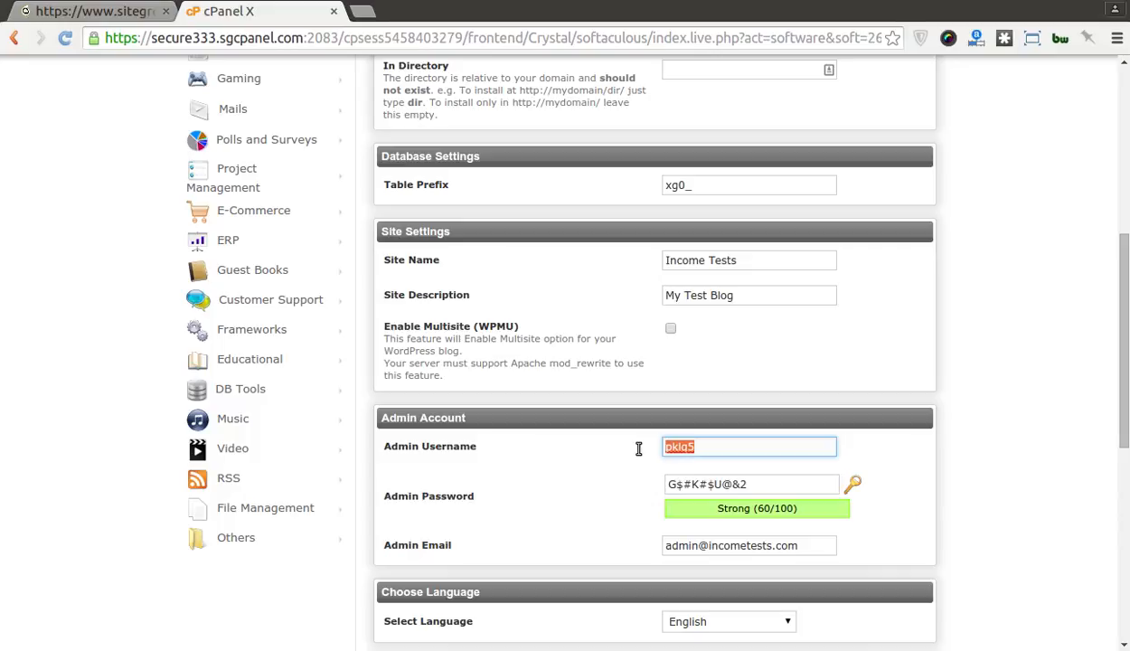
type("edbloom")
key("Tab")
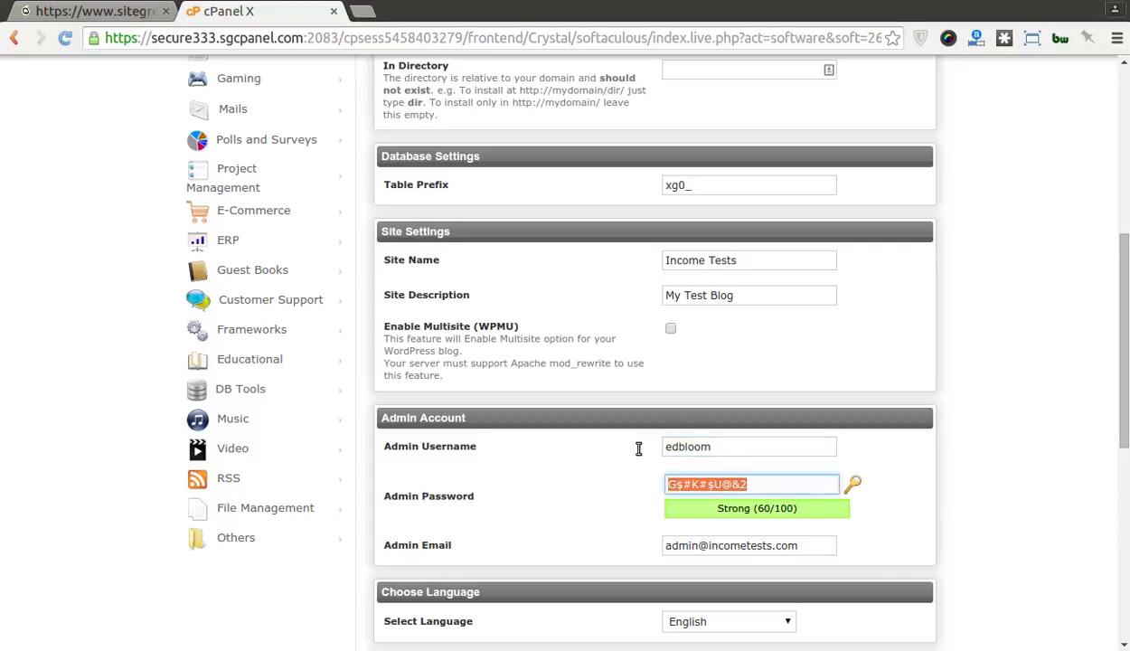
key("BackSpace")
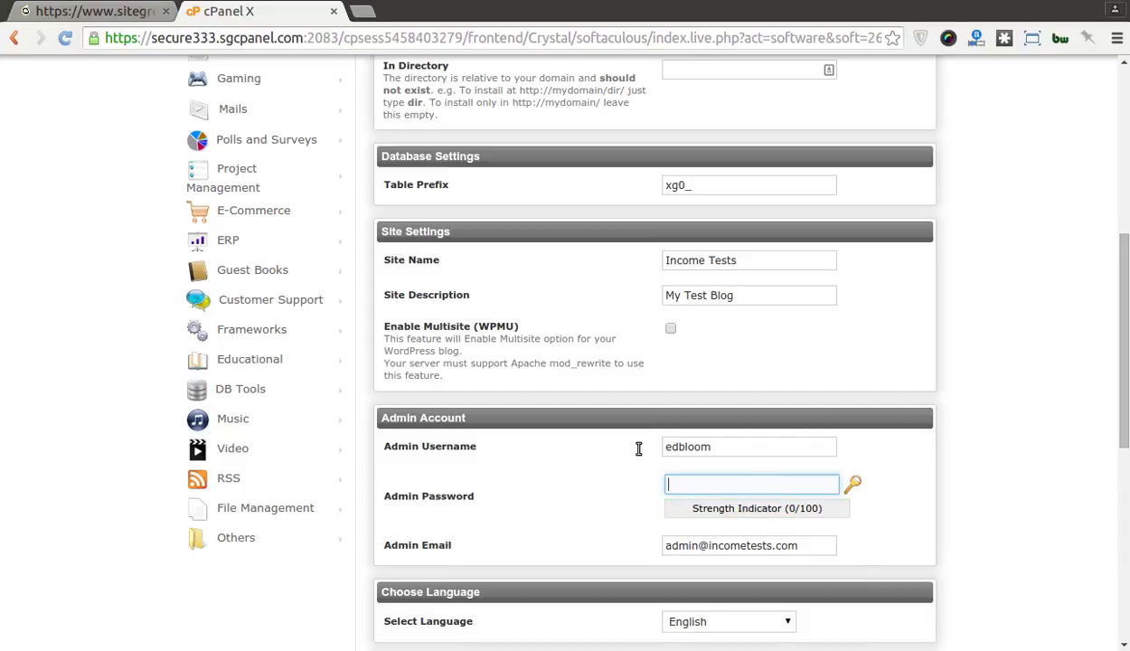
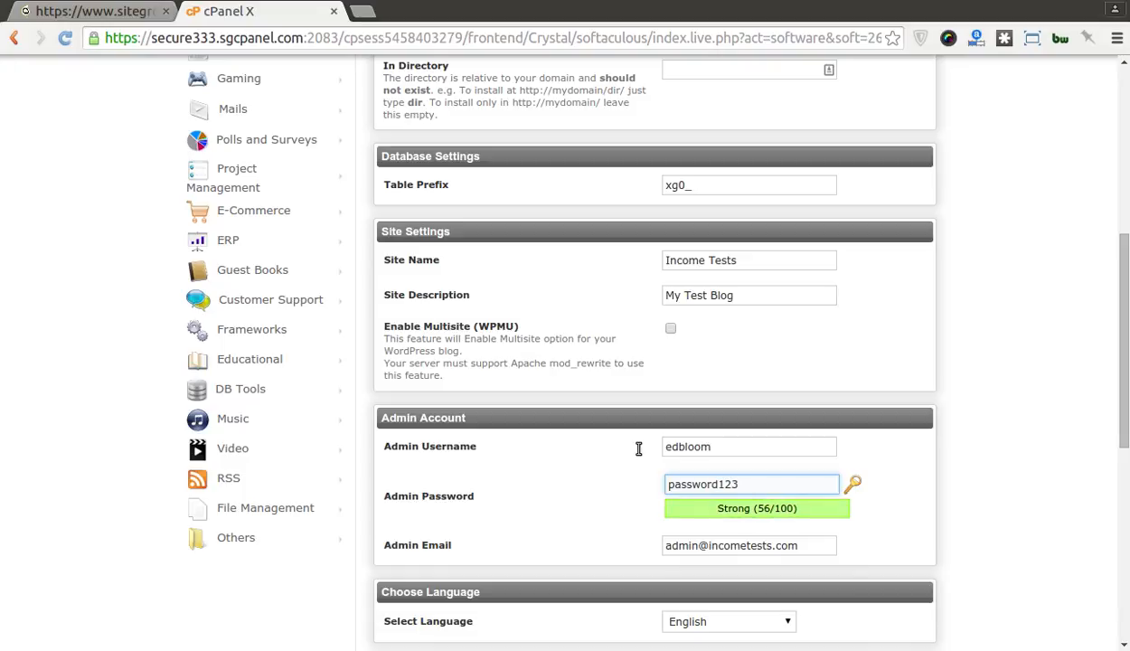
key("Tab")
left_click(995, 422)
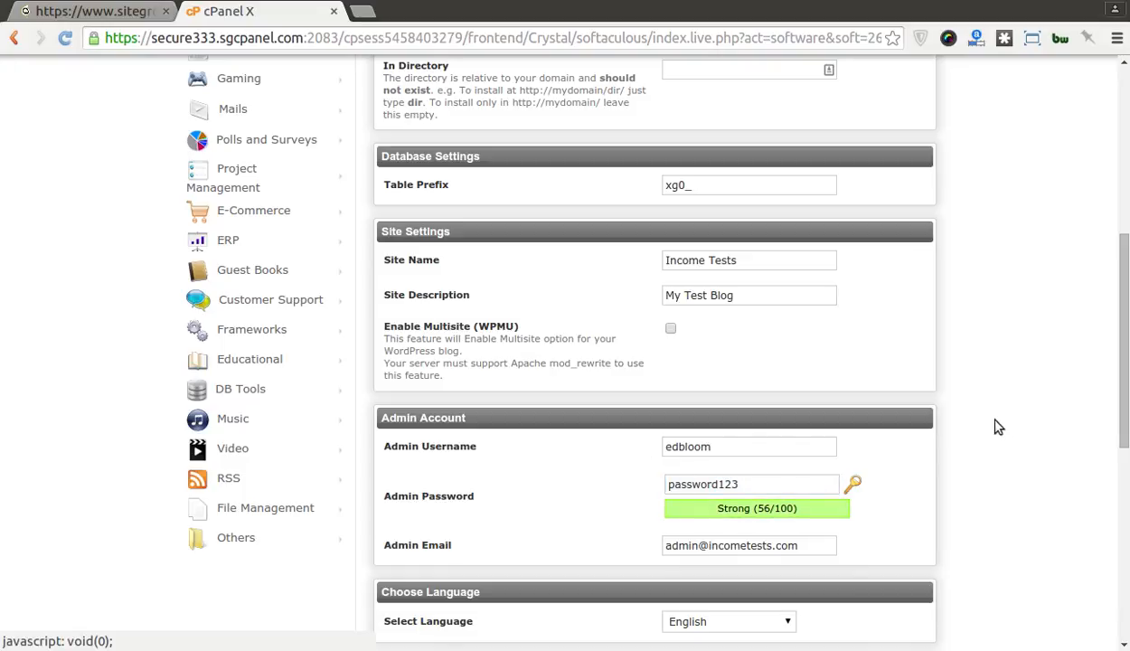
left_click(749, 485)
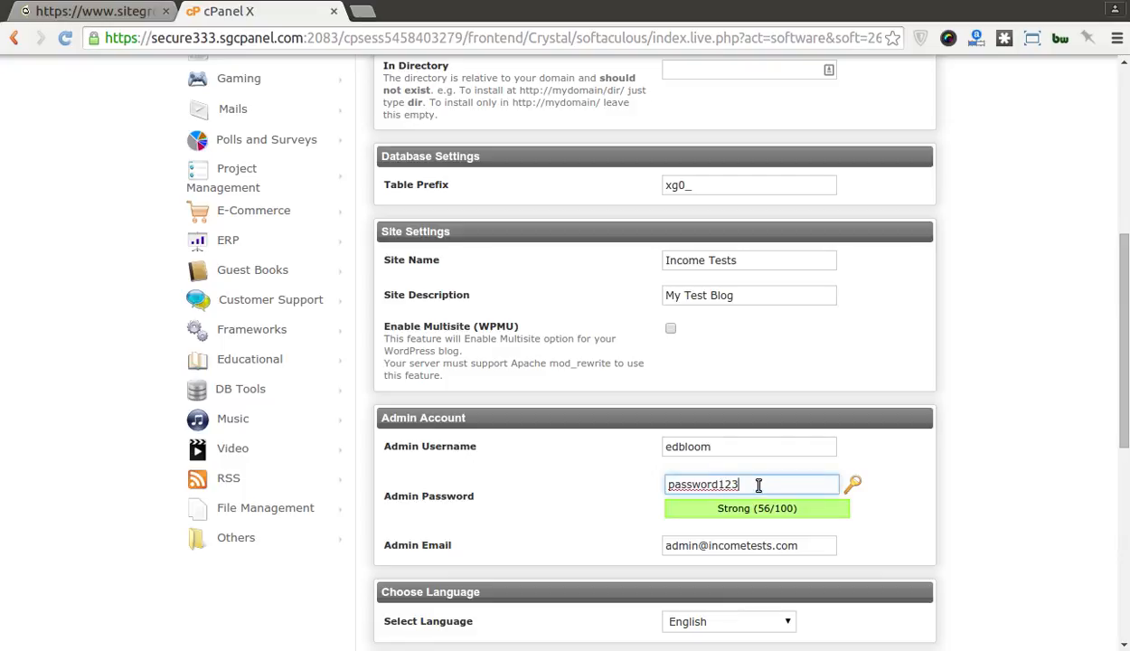
Step: Change the Admin Email to the site owner's address
left_click_drag(802, 545, 638, 553)
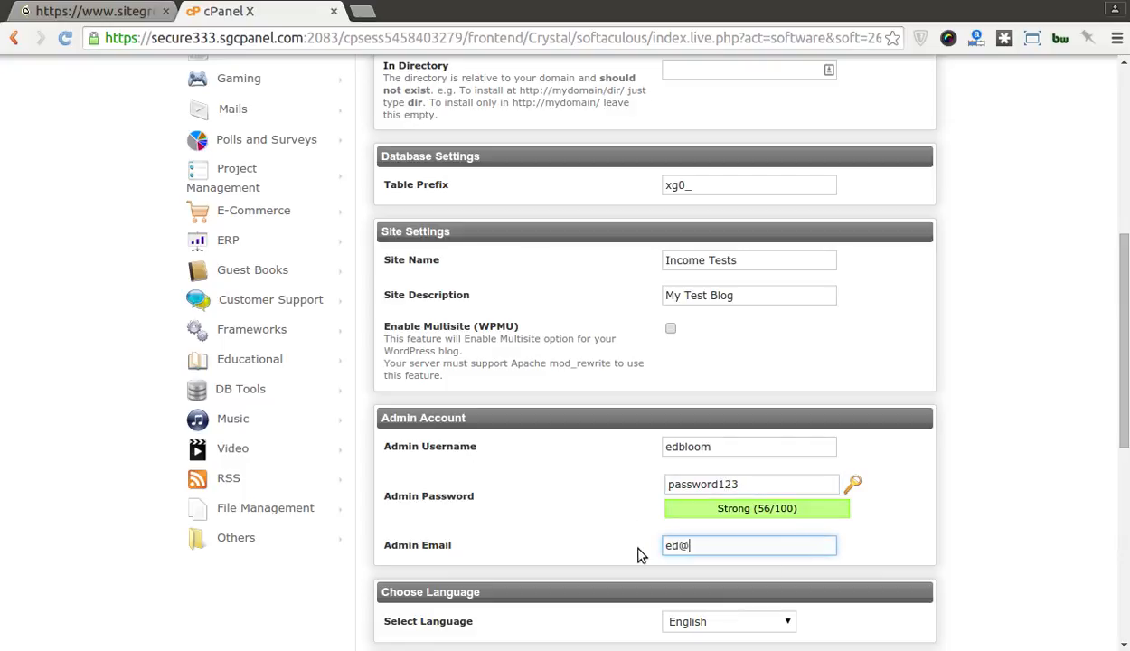
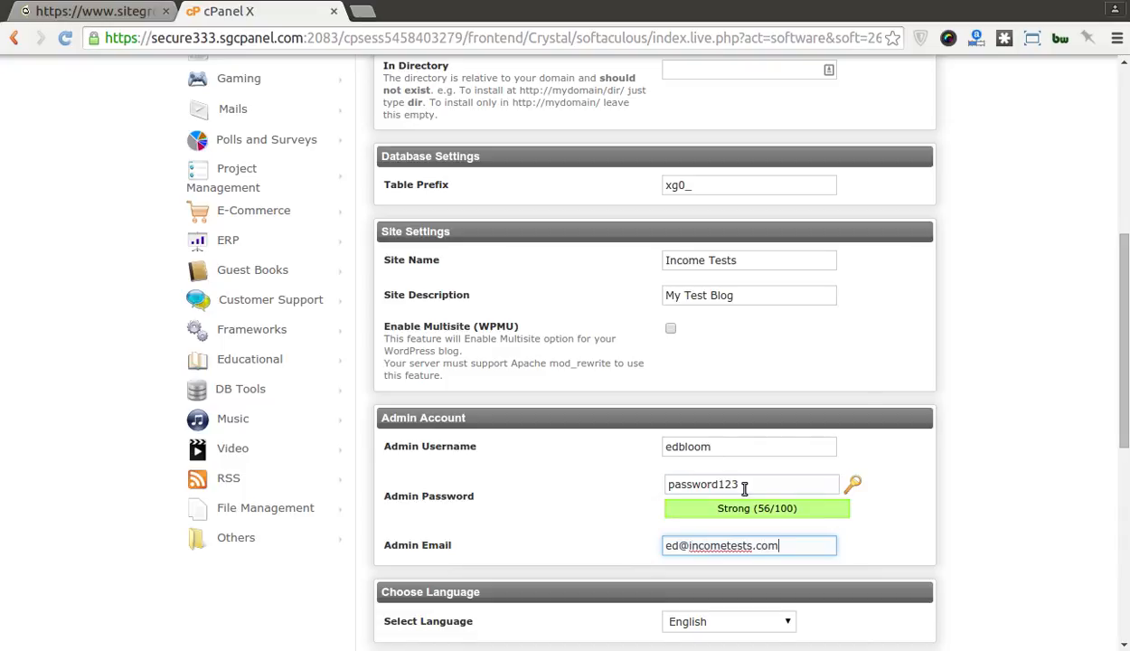
left_click_drag(744, 486, 661, 489)
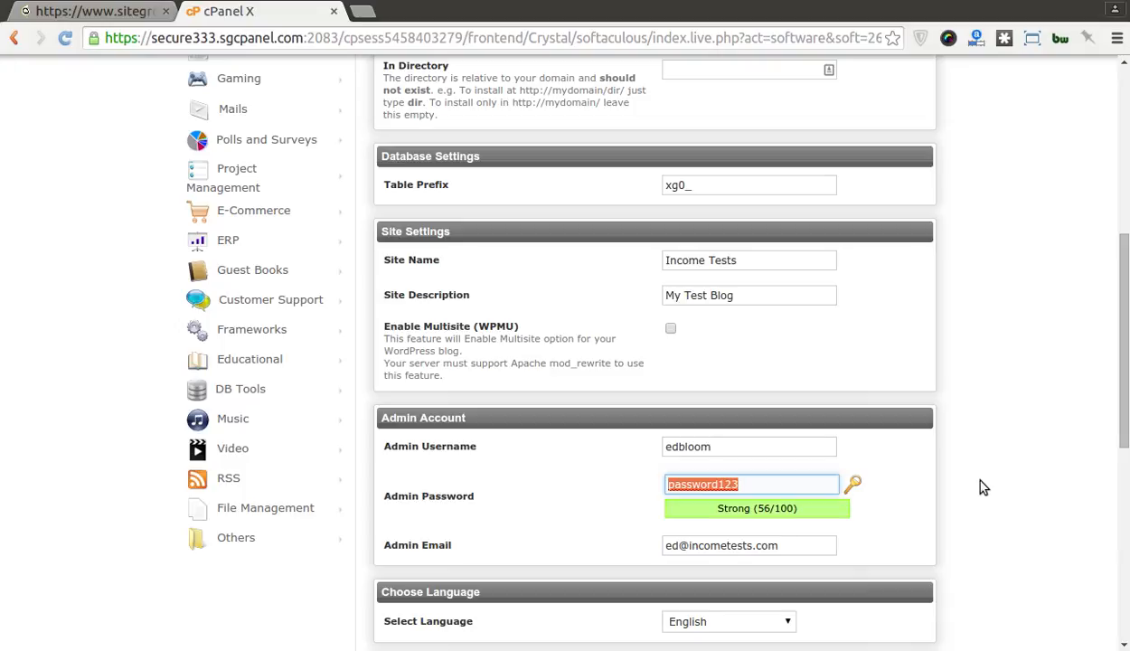
left_click_drag(776, 546, 730, 547)
type("gems.com")
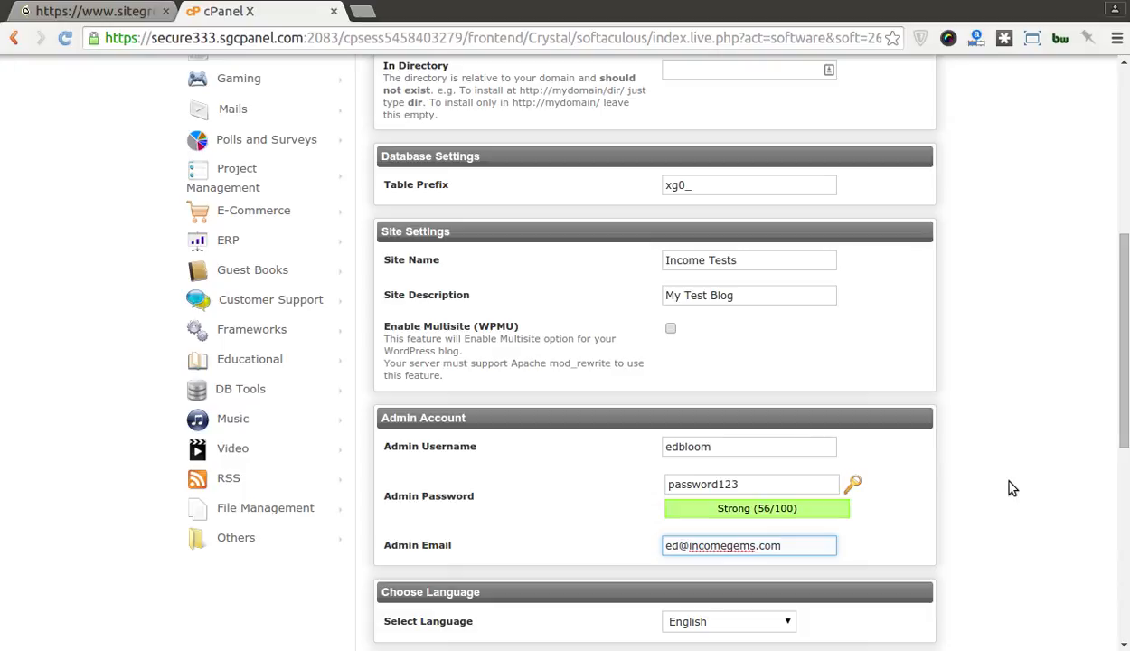
scroll(1012, 488, "down", 2)
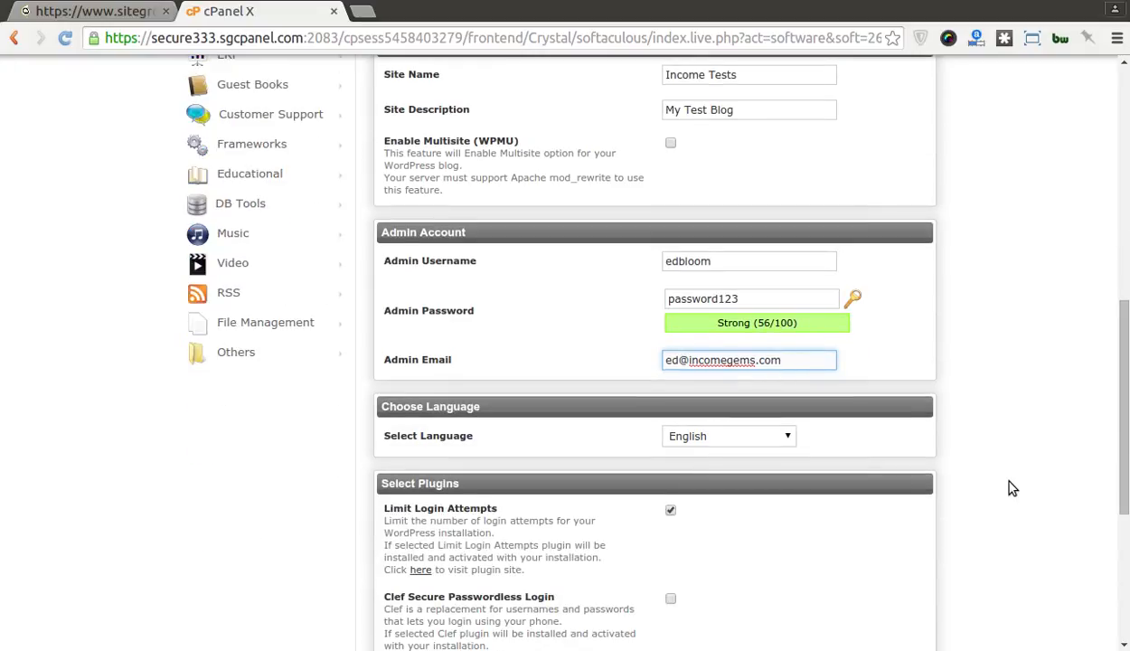
Step: Install WordPress on incometests.com and open the Administrative URL in a new tab
scroll(1012, 488, "down", 1)
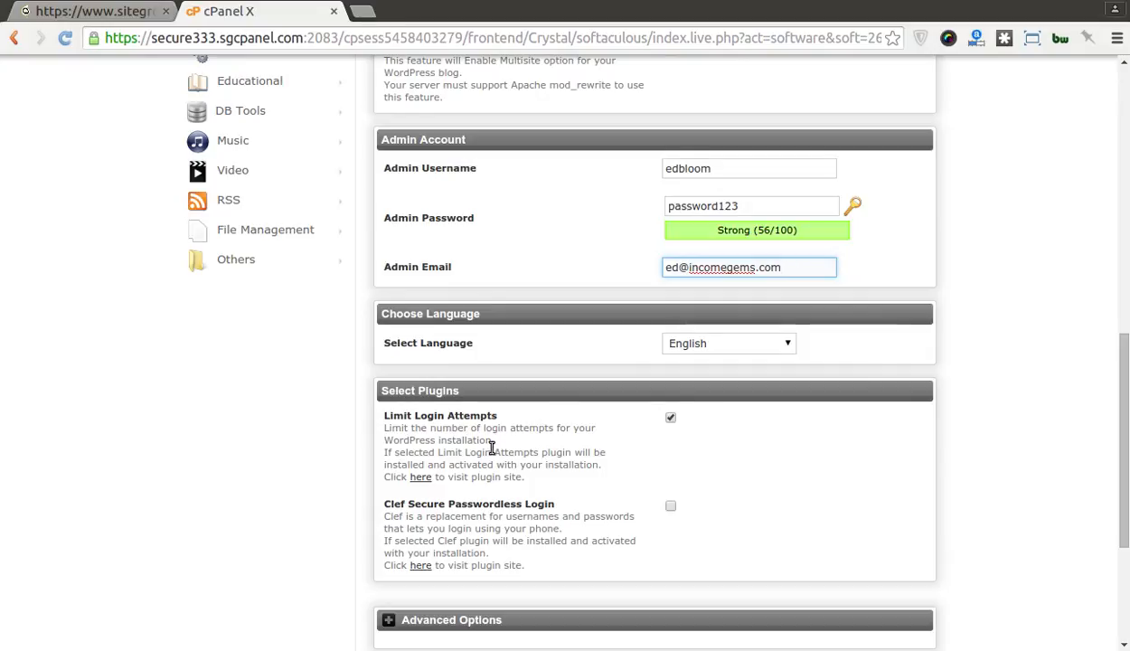
scroll(493, 451, "down", 3)
left_click(459, 372)
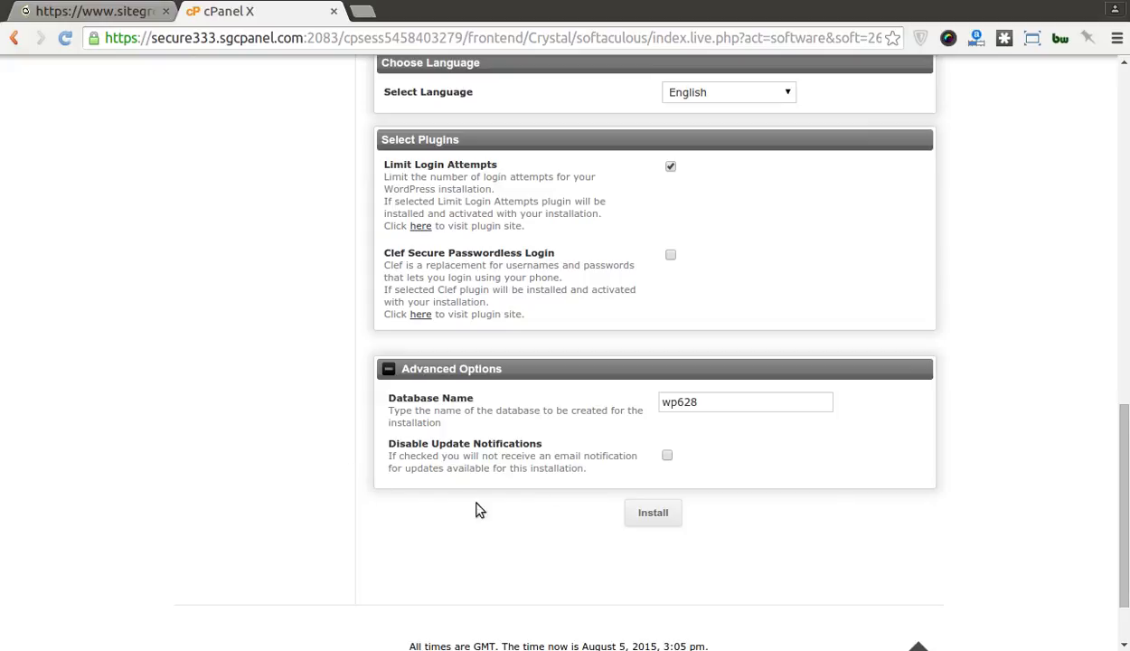
left_click(654, 512)
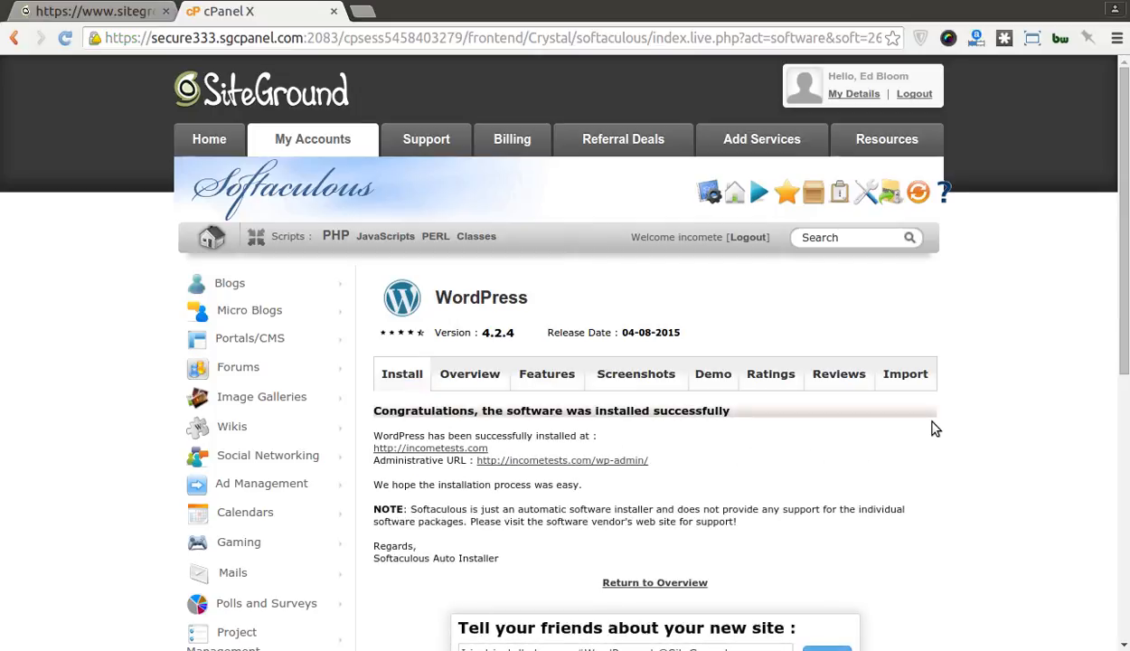
right_click(594, 459)
left_click(598, 466)
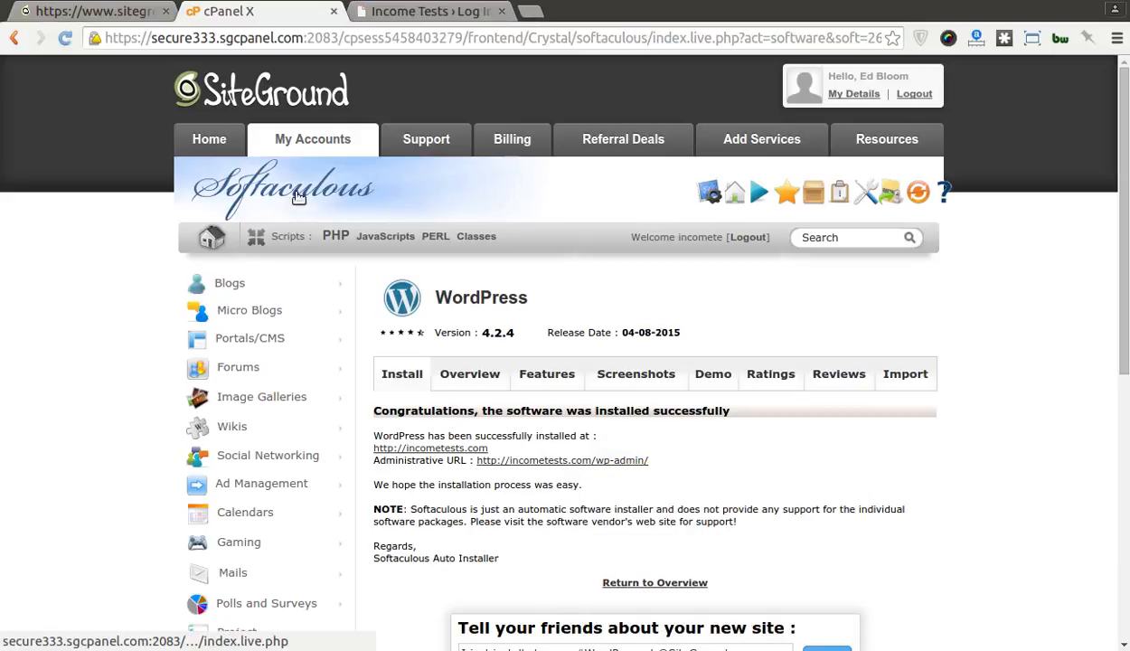
Step: Log in to wp-admin with the admin credentials and Remember Me ticked
left_click(392, 13)
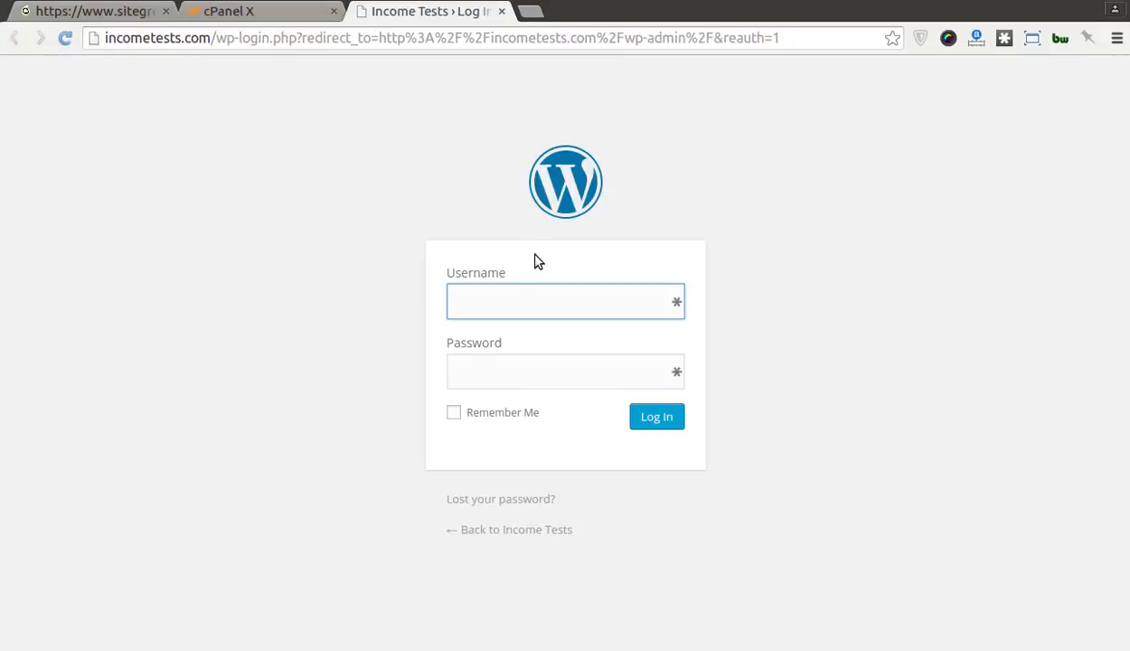
type("edbloom")
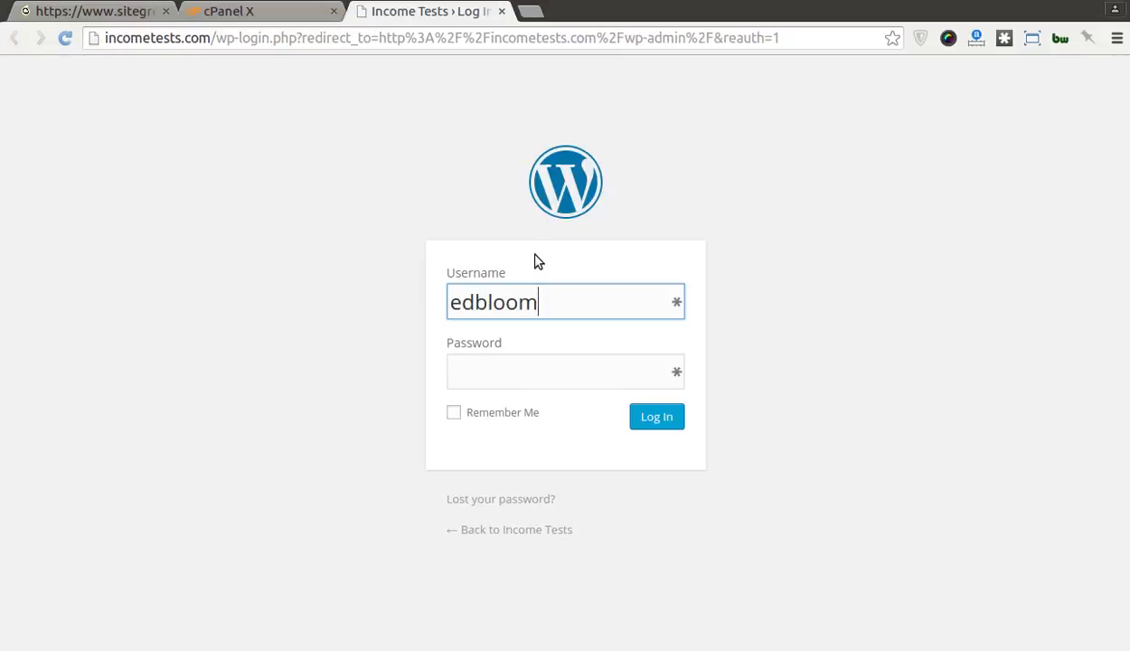
key("Tab")
type("*********")
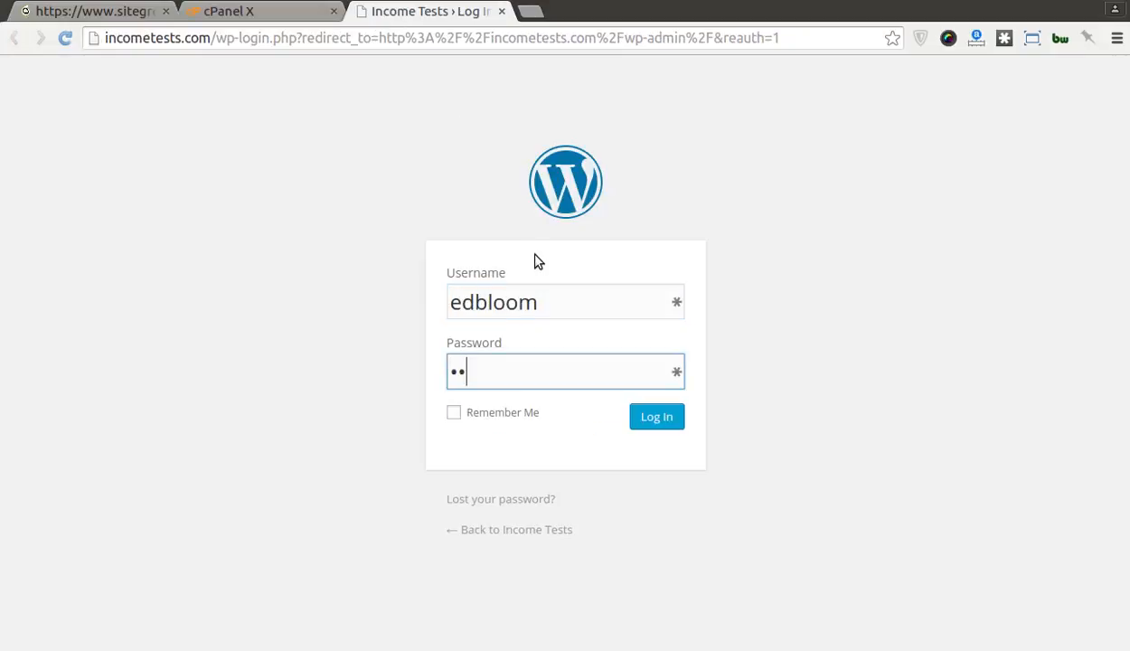
type("**")
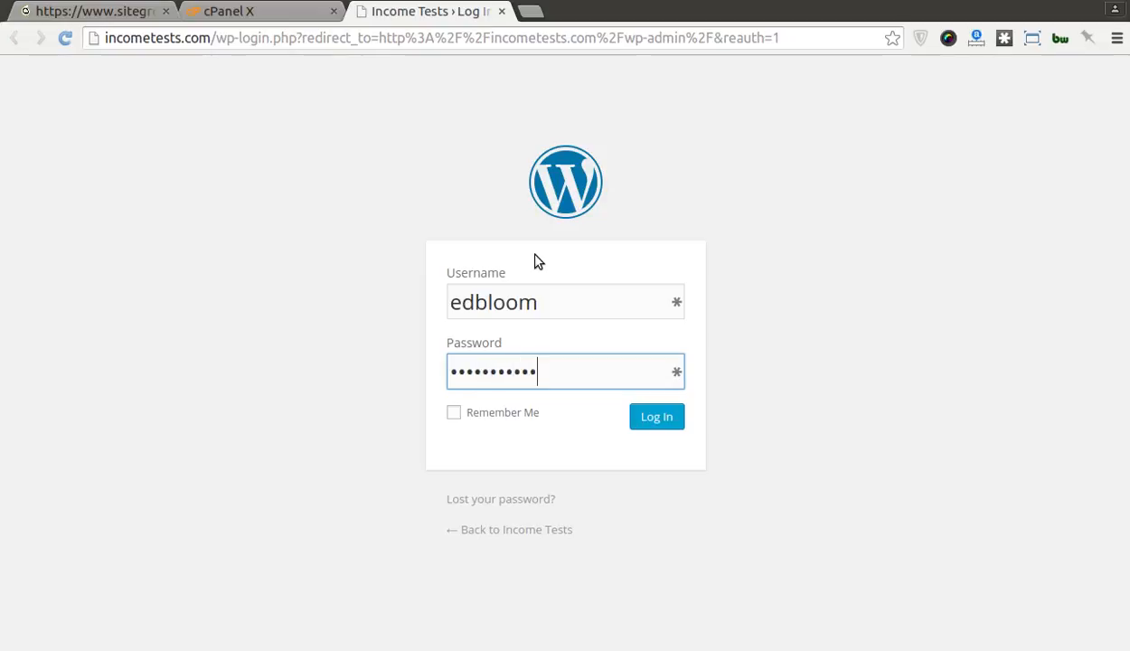
left_click(513, 412)
left_click(638, 421)
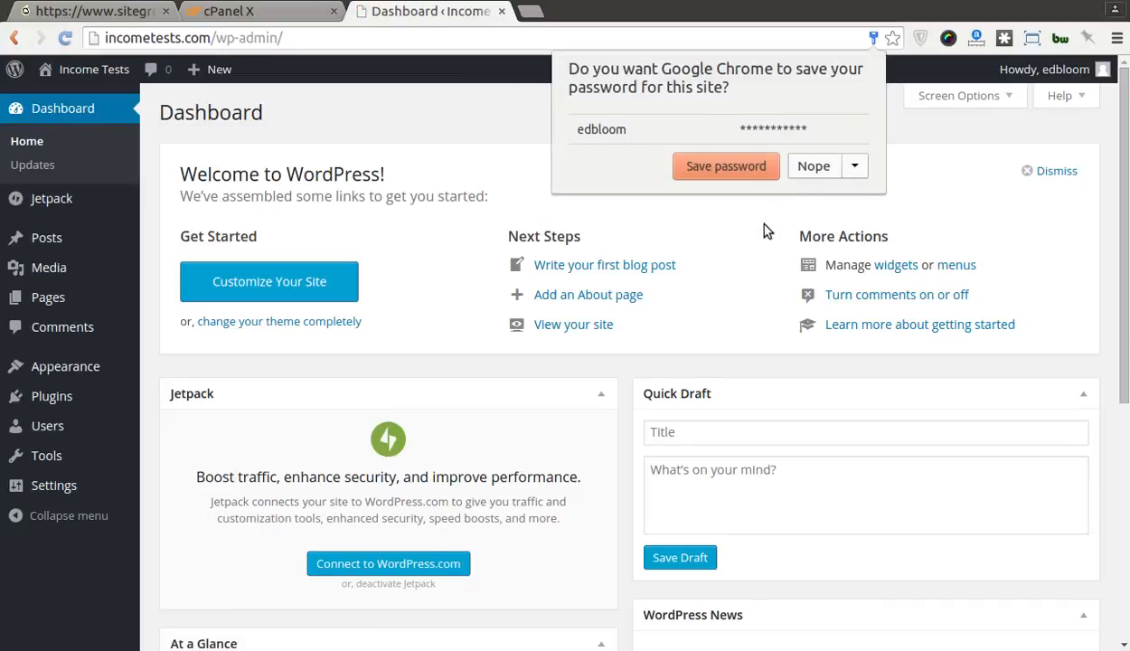
left_click(818, 168)
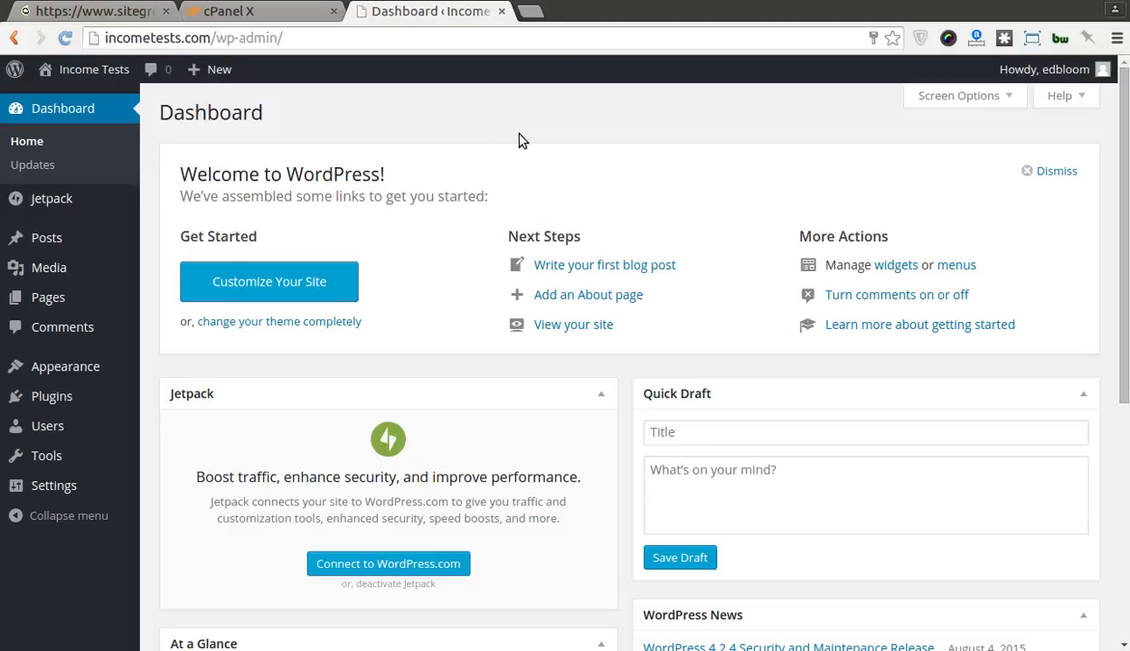
mouse_move(90, 240)
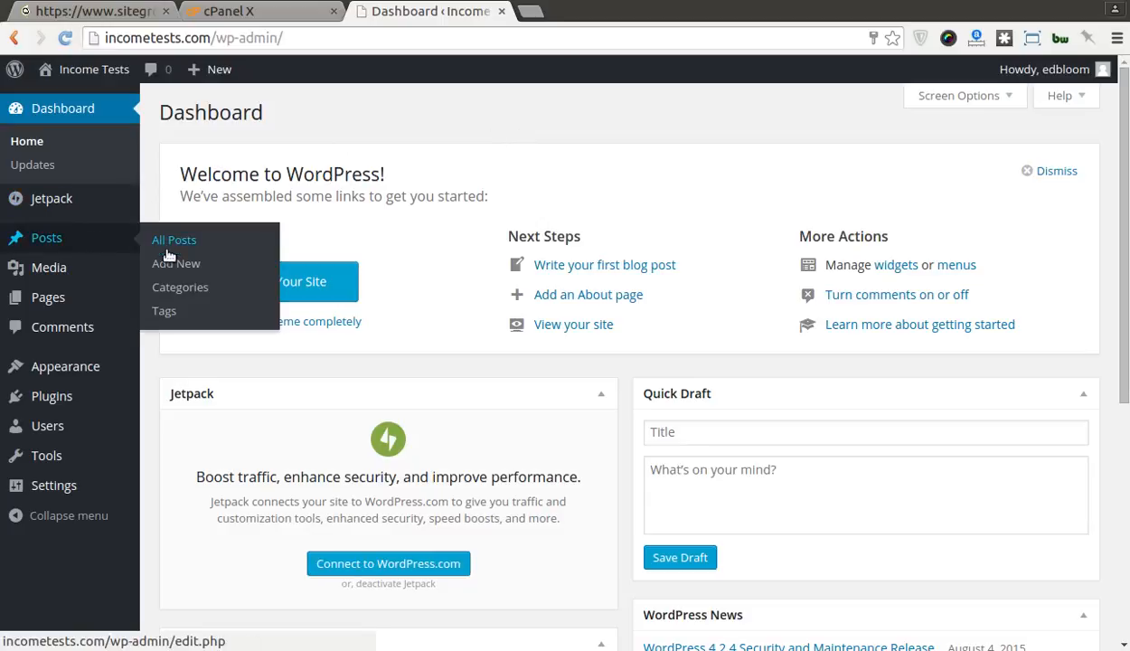
Step: Start a new post titled 'Hello world!'
left_click(50, 242)
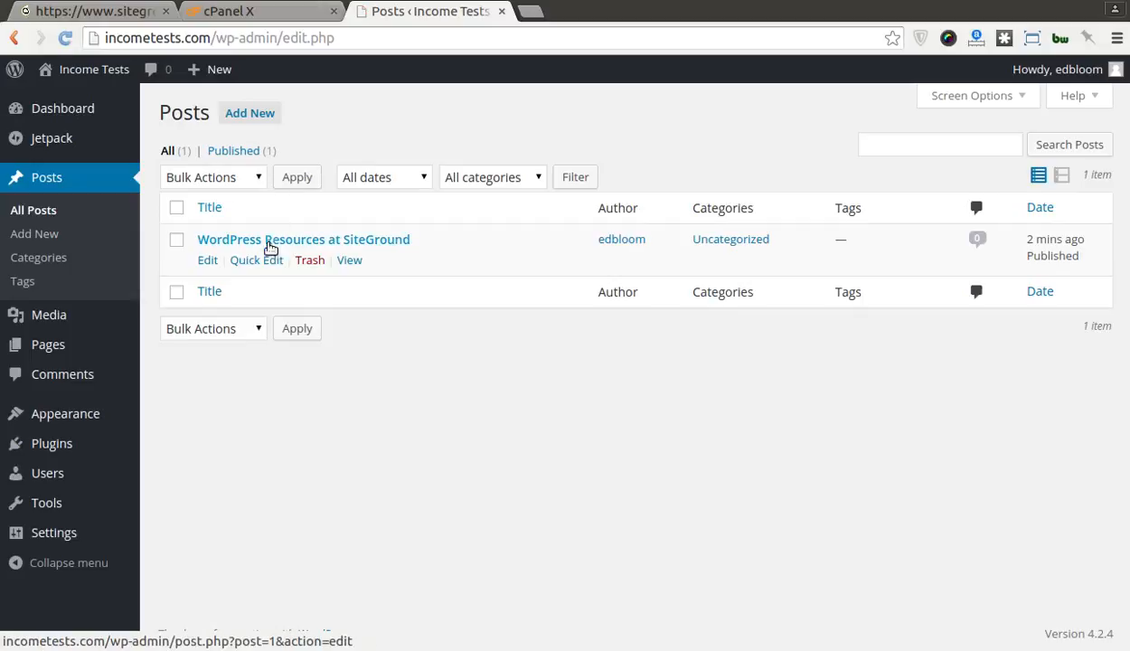
left_click(246, 118)
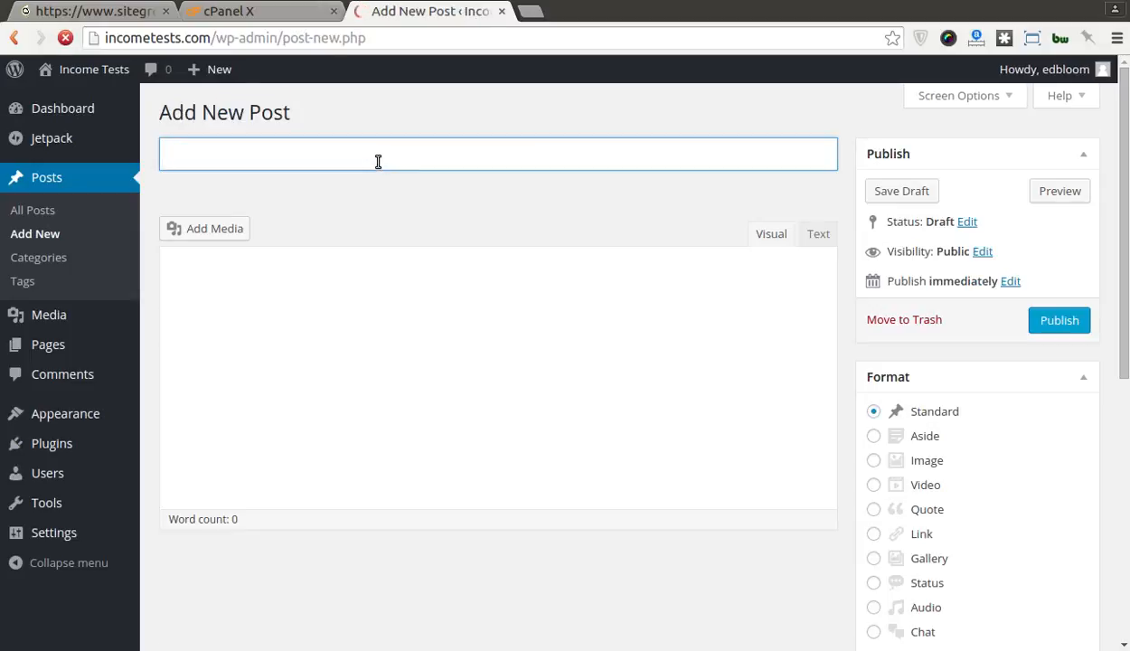
type("Heell")
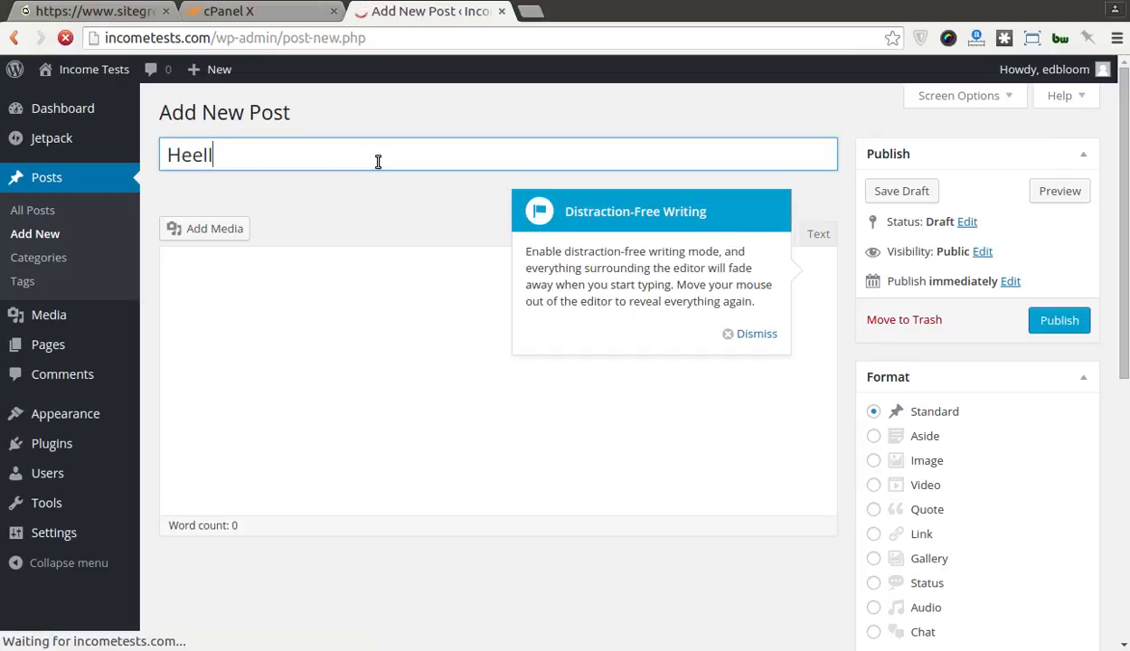
key("BackSpace")
key("BackSpace")
key("BackSpace")
type("ll")
key("BackSpace")
type("o world!")
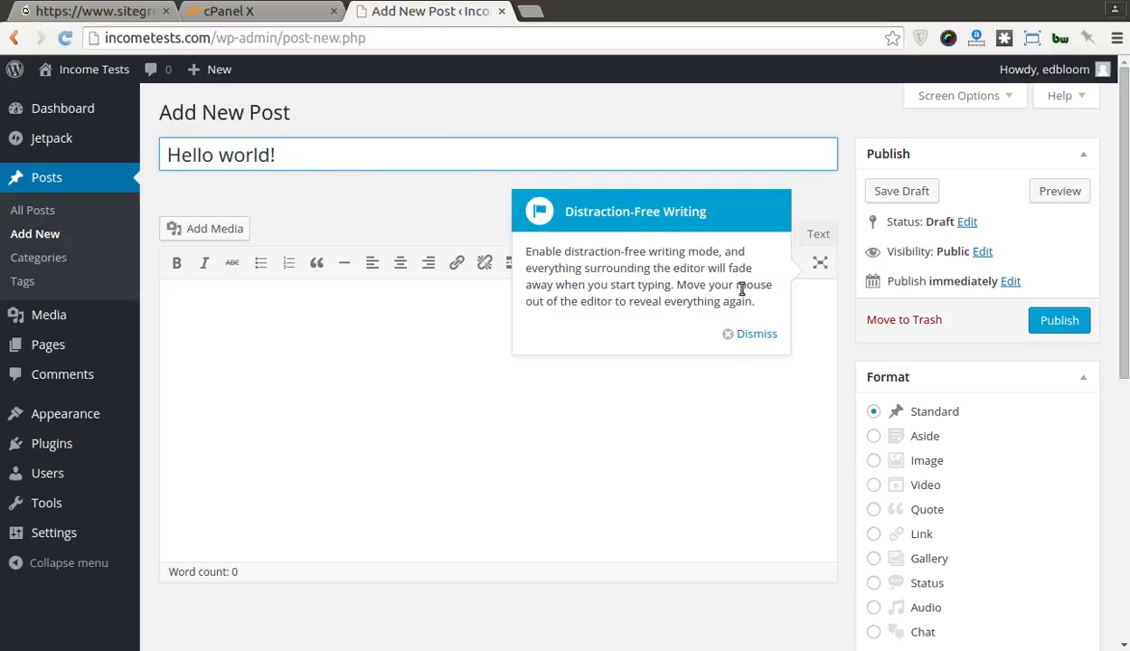
Step: Write the opening line 'Hello world. This is my first blog post!'
left_click(760, 333)
left_click(578, 399)
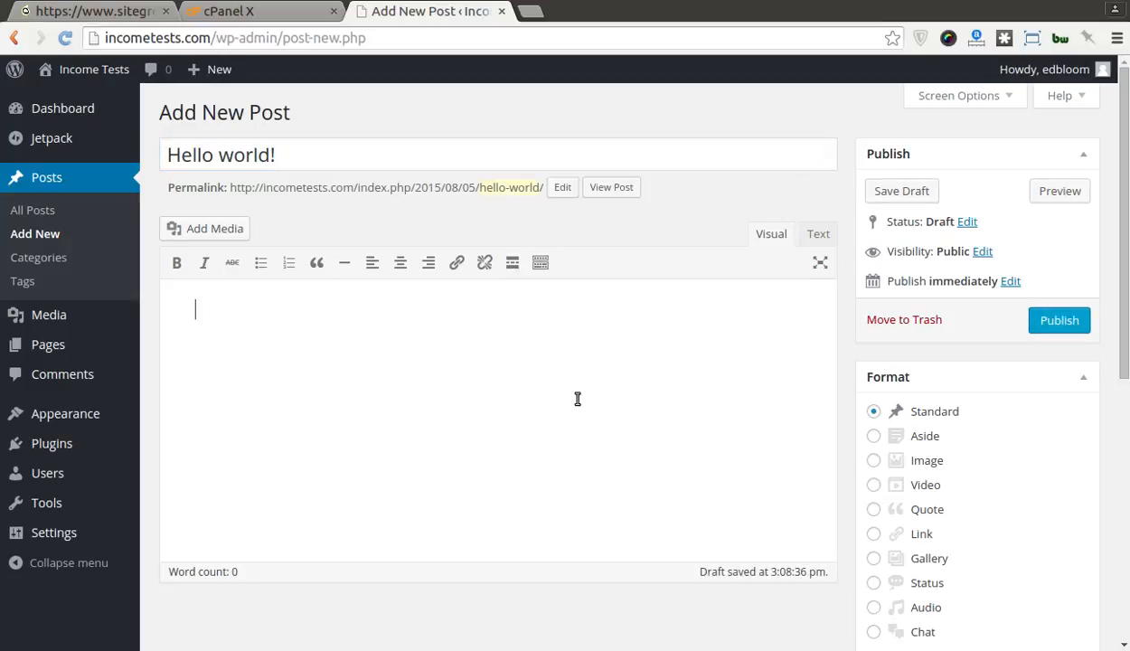
type("Hello world. This is")
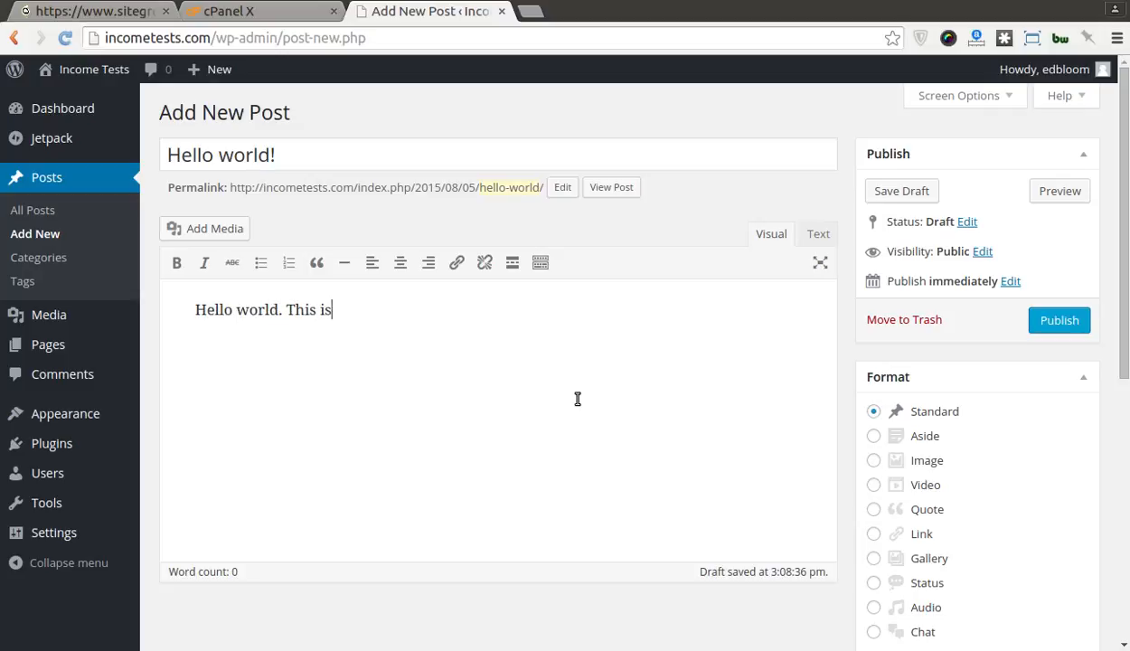
type(" my first blog pos")
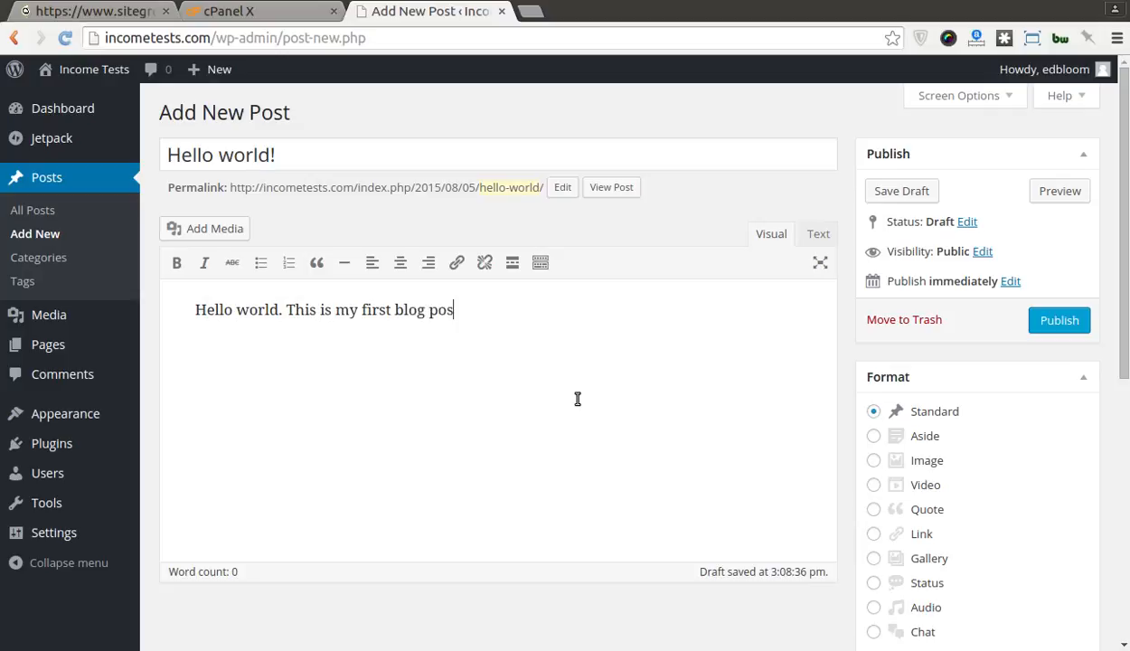
type("ts!")
key("BackSpace")
key("BackSpace")
type("!")
Step: Add 'Hope you enjoy what I have to say!' and a thank-you sign-off line
key("Return")
type("Hope you en")
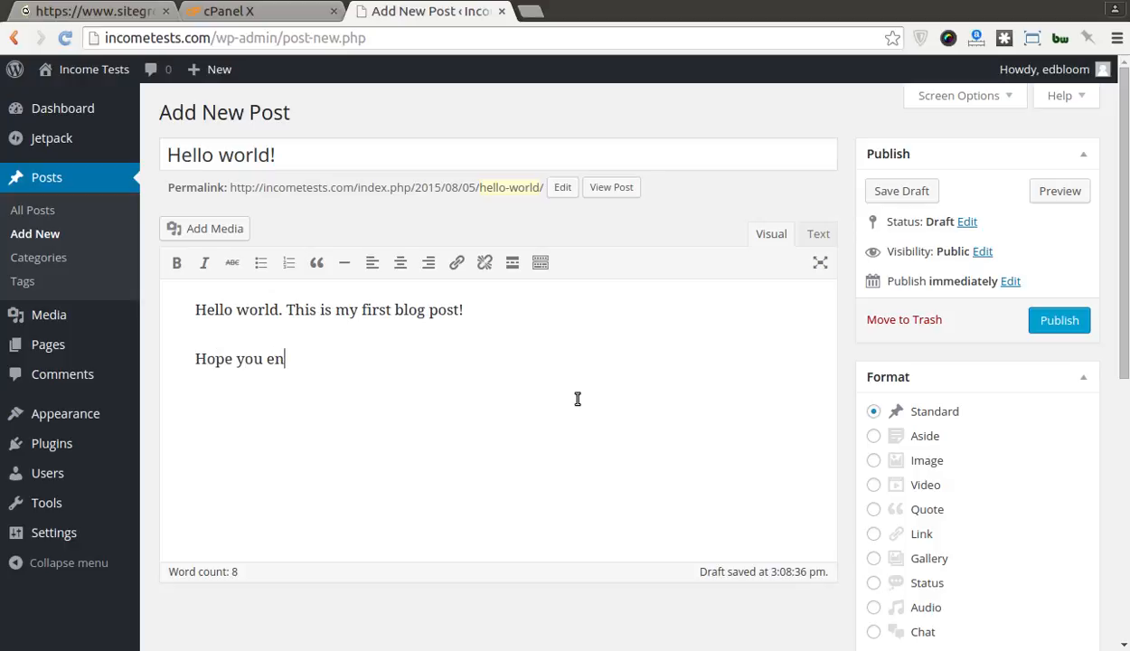
type("joy what I have to da")
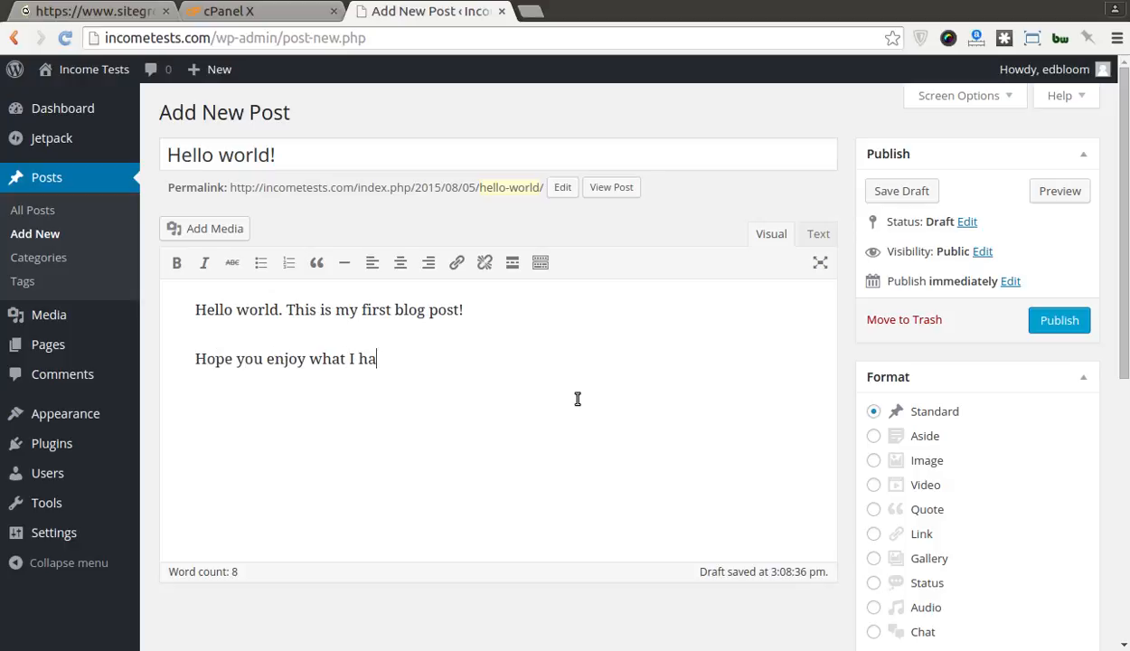
key("BackSpace")
key("BackSpace")
type("say!")
key("Return")
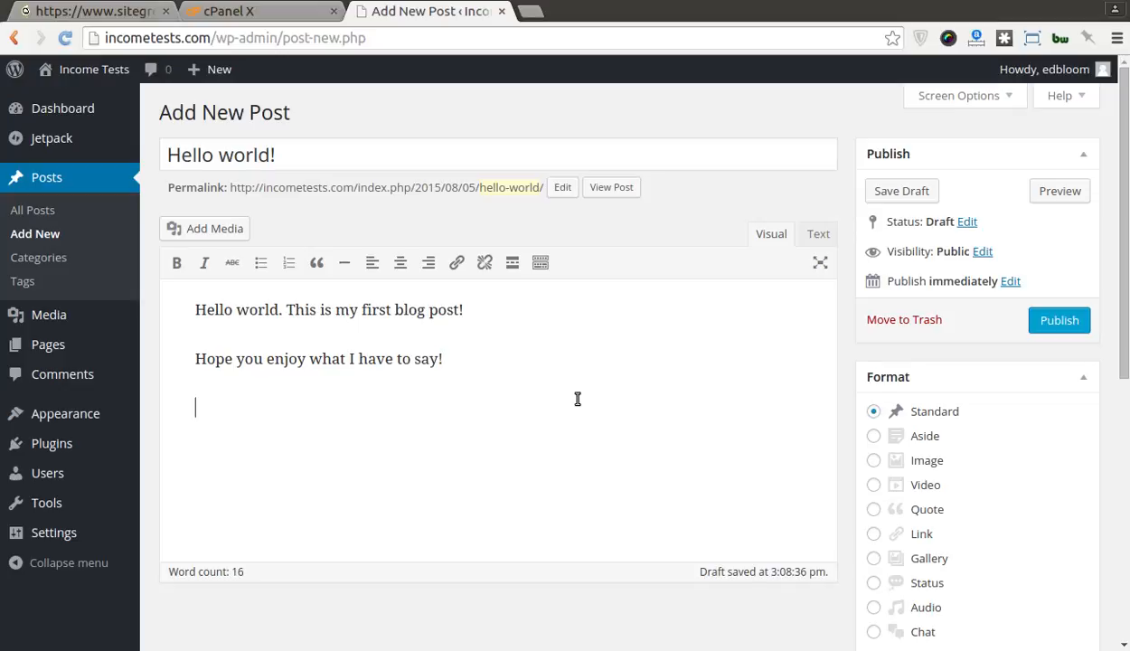
type("Thanks, Ed")
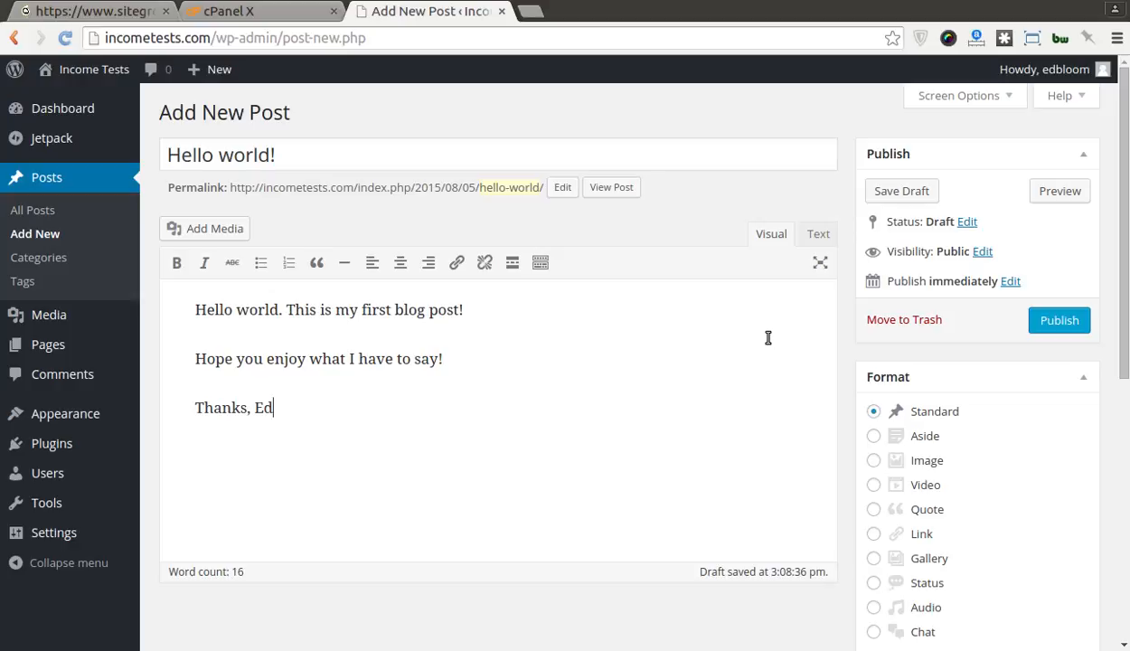
scroll(768, 339, "down", 5)
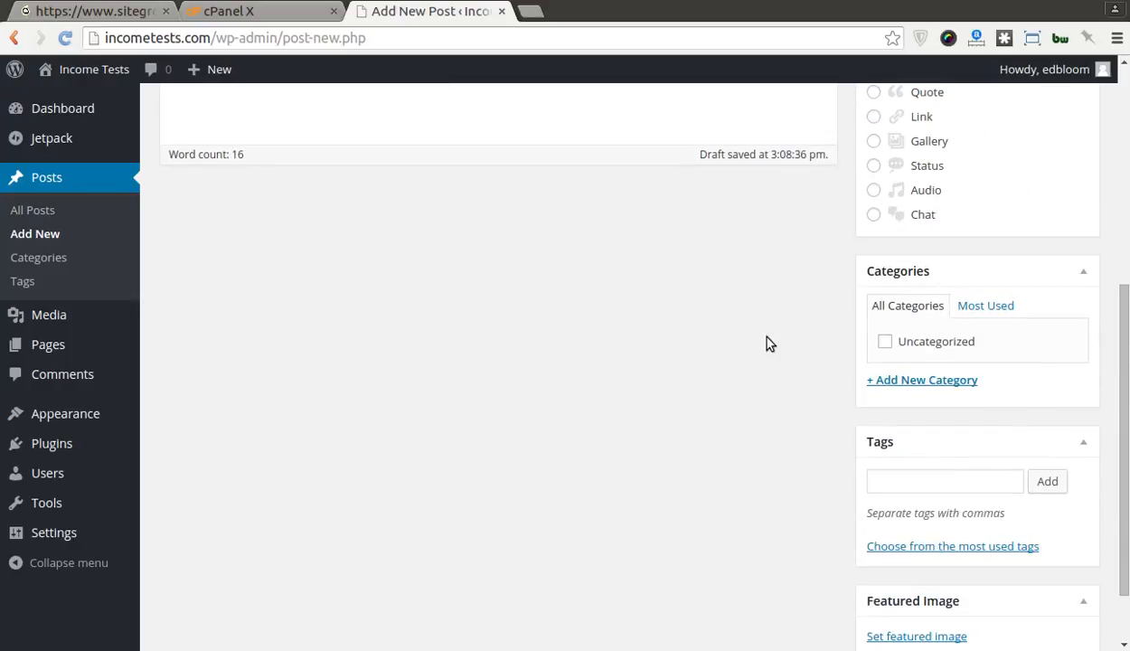
scroll(766, 339, "up", 5)
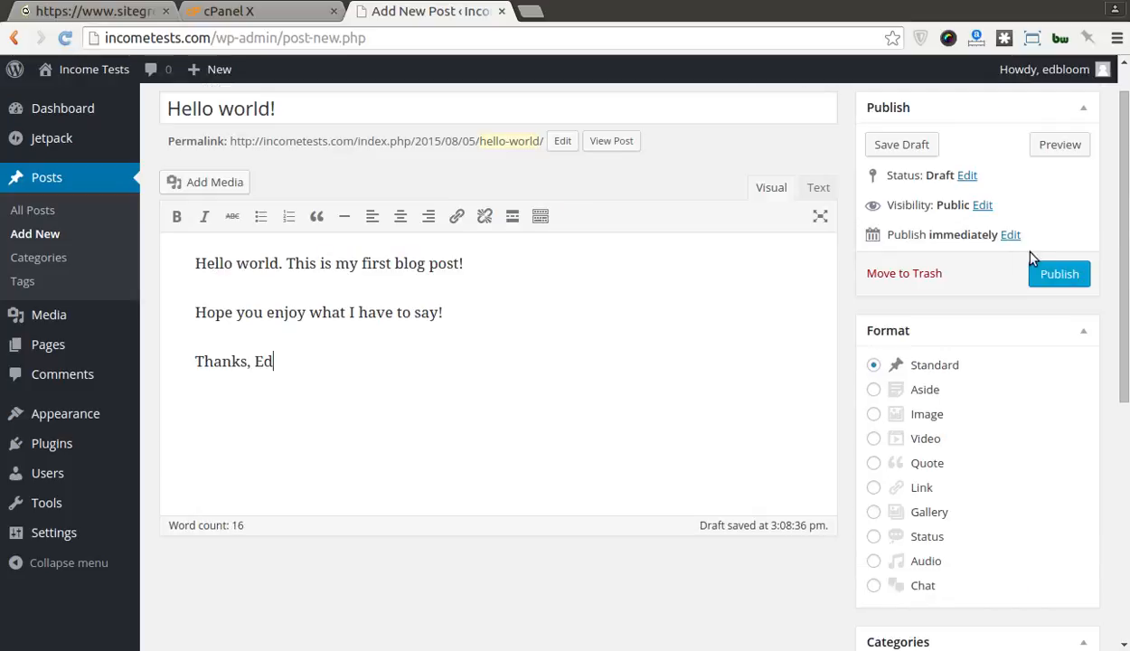
Step: Publish 'Hello world!' and open the live Income Tests home page in a new tab
left_click(1039, 271)
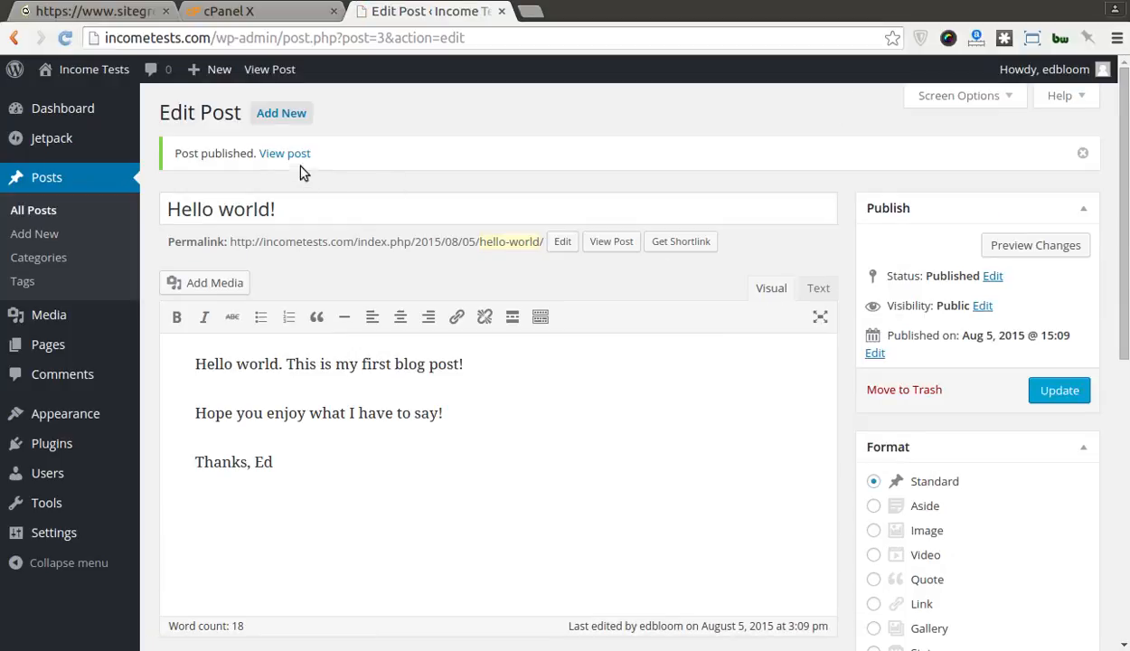
right_click(283, 158)
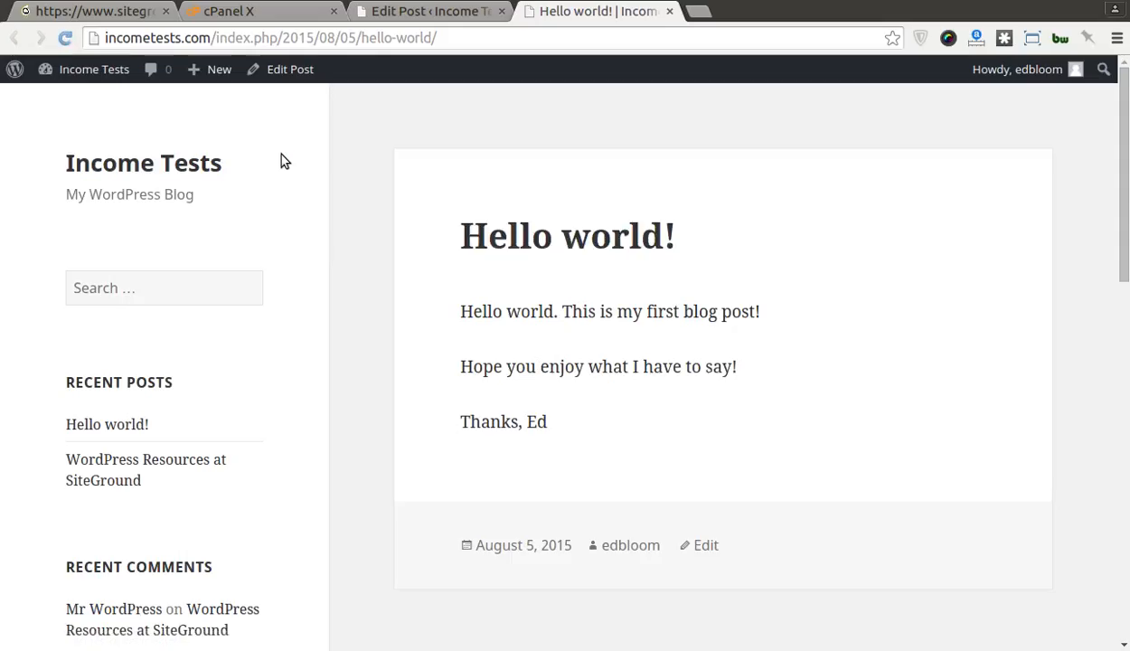
left_click(122, 167)
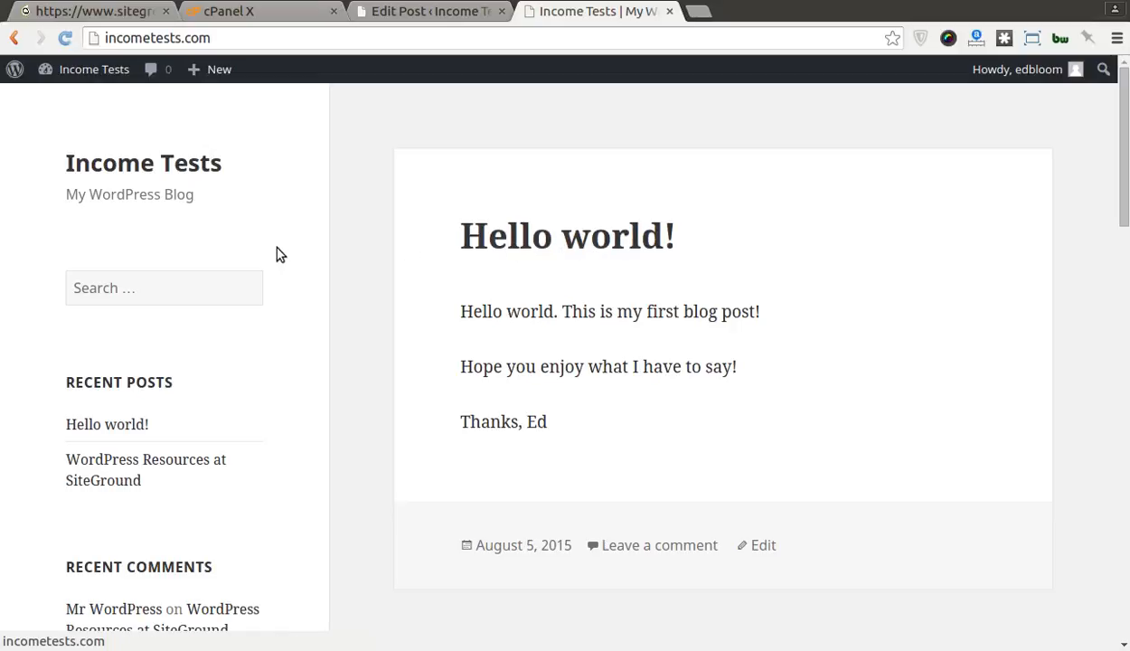
Step: View the Hello world! post on its own page, then browse the August 2015 archive
left_click(513, 233)
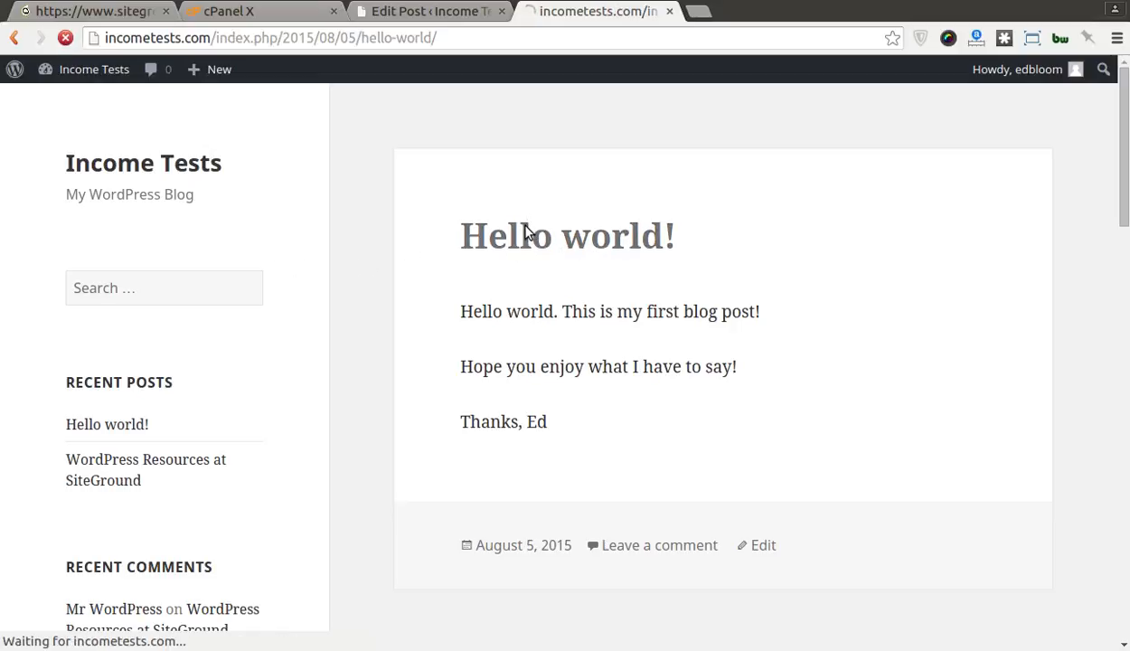
scroll(444, 297, "down", 3)
scroll(443, 297, "up", 1)
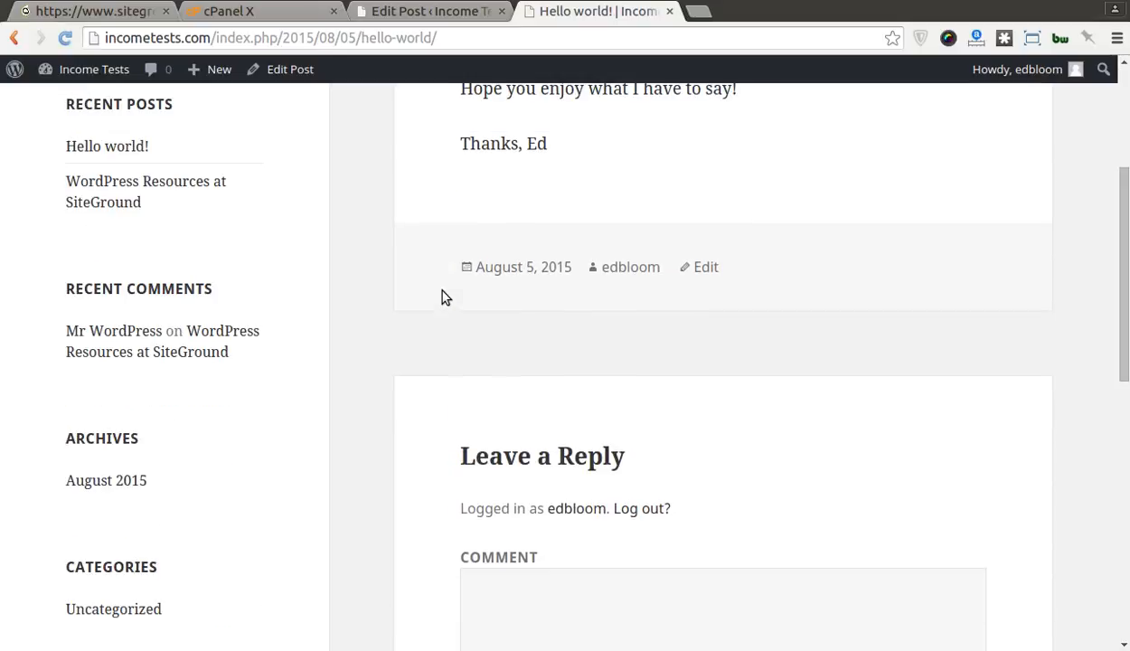
left_click(101, 525)
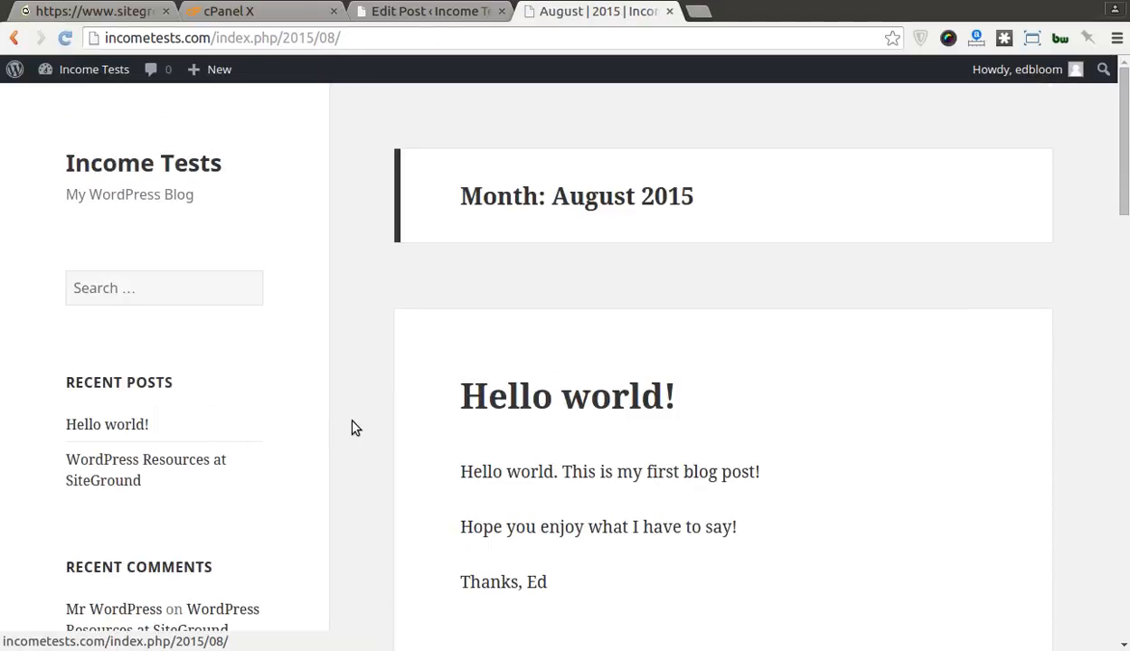
scroll(355, 427, "down", 5)
scroll(356, 427, "down", 8)
scroll(355, 428, "up", 15)
Step: Move between the post editor and archive tabs and go to the site's home page
left_click(416, 13)
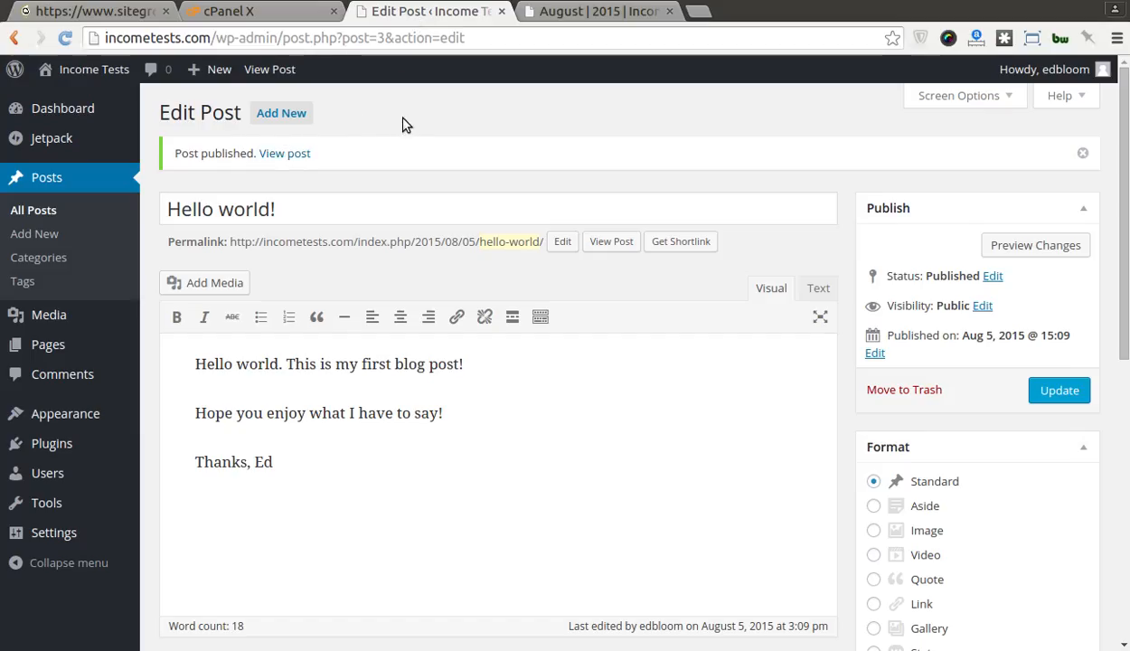
key("ctrl+Tab")
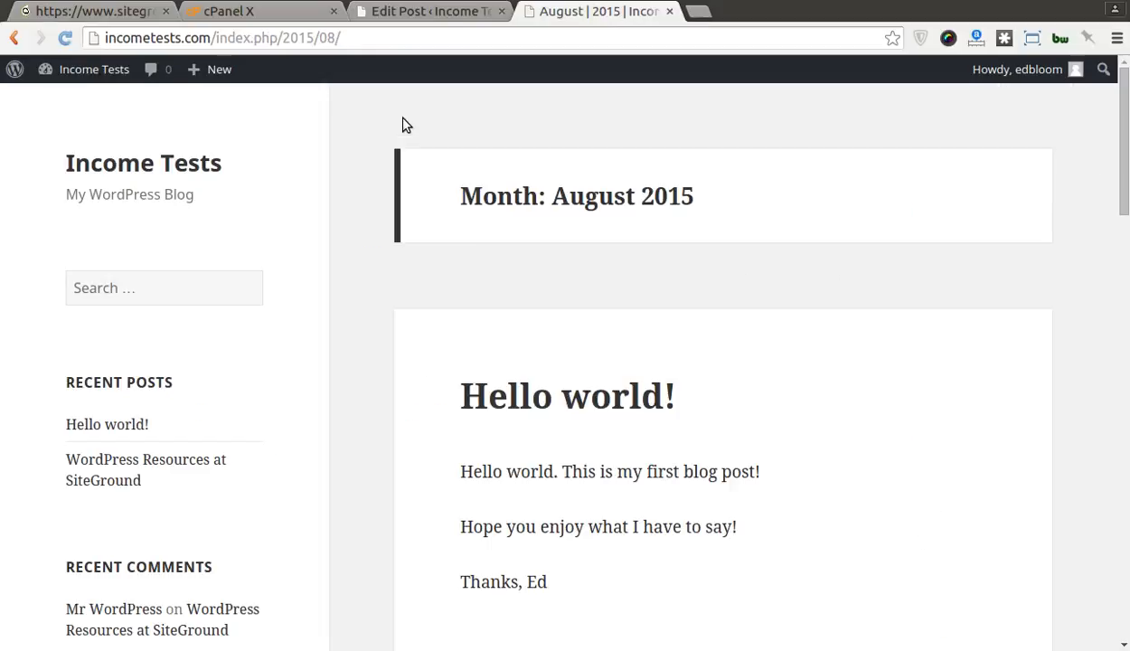
left_click(155, 166)
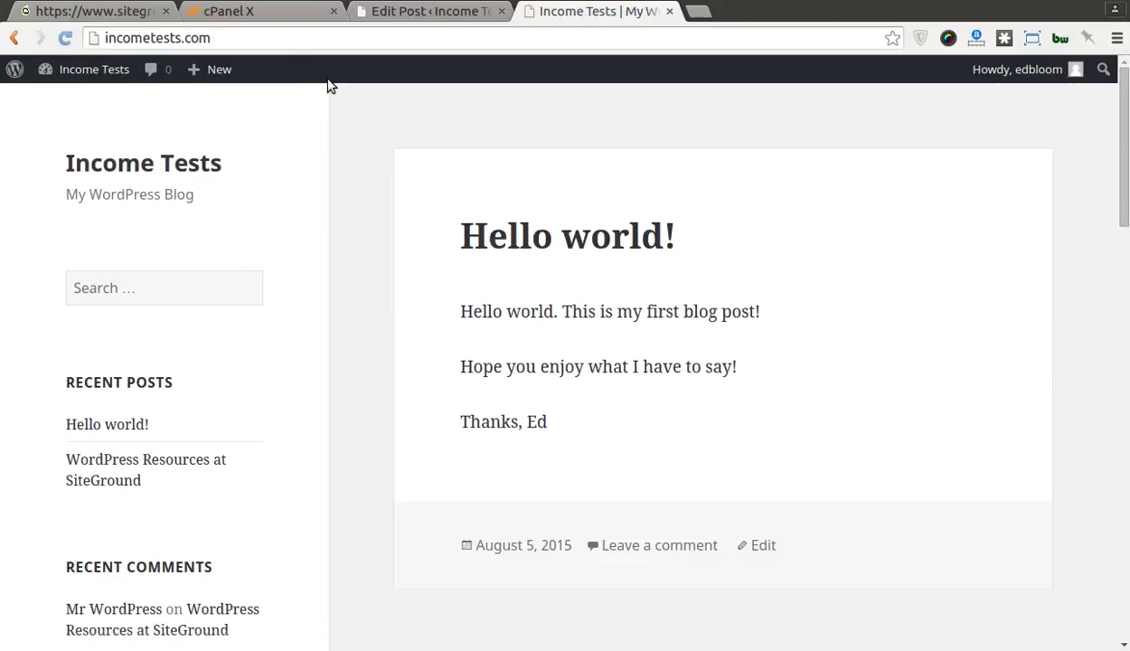
left_click(418, 11)
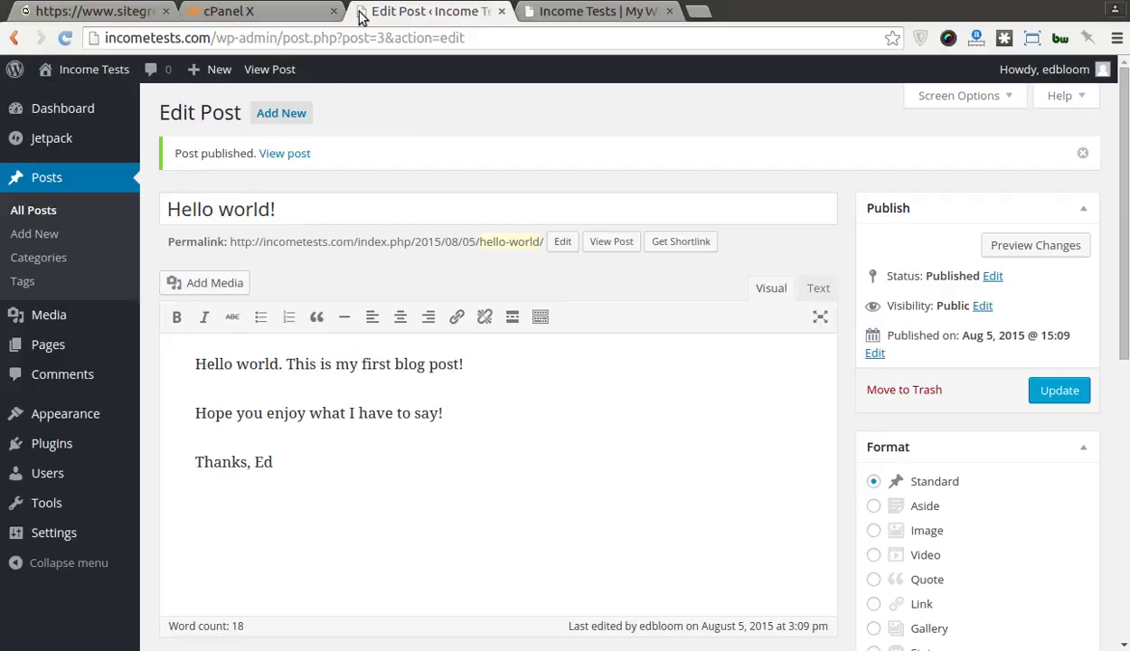
left_click(529, 12)
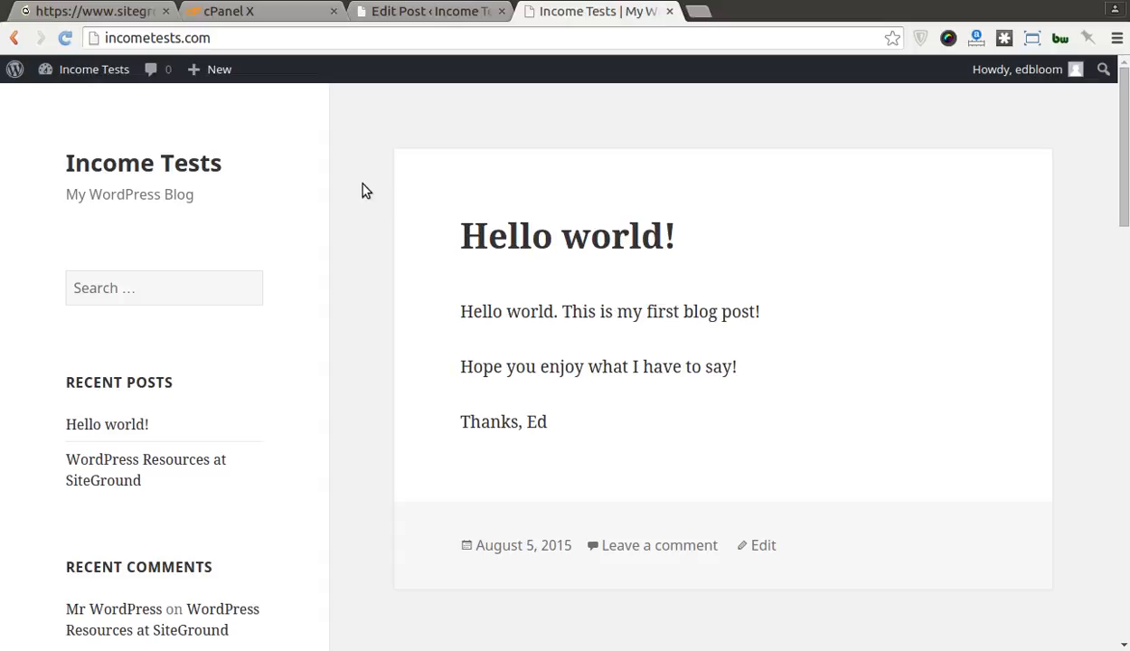
Step: Scroll the home page, reopen the Hello world! post, then return to the post editor
scroll(368, 205, "down", 5)
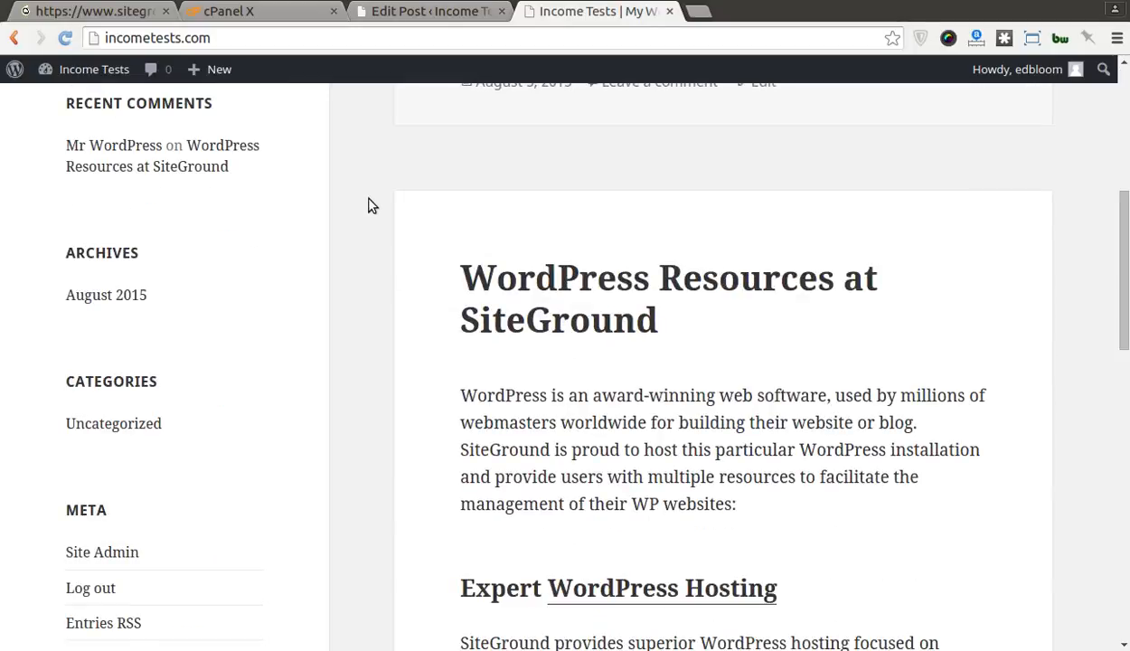
scroll(367, 205, "down", 10)
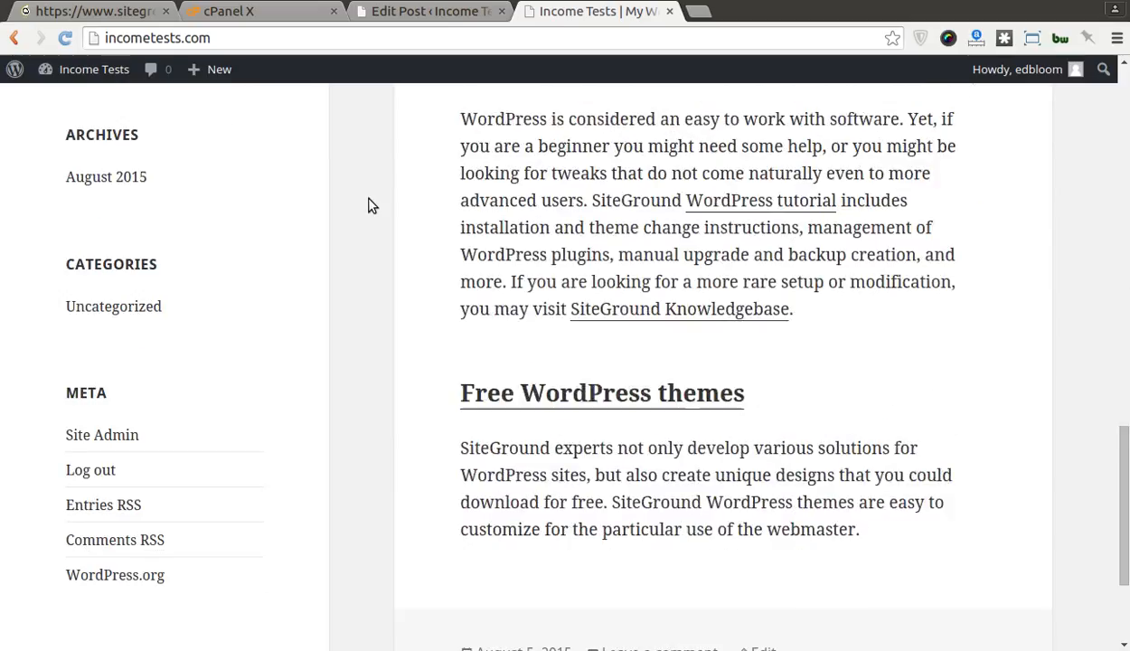
scroll(368, 205, "down", 2)
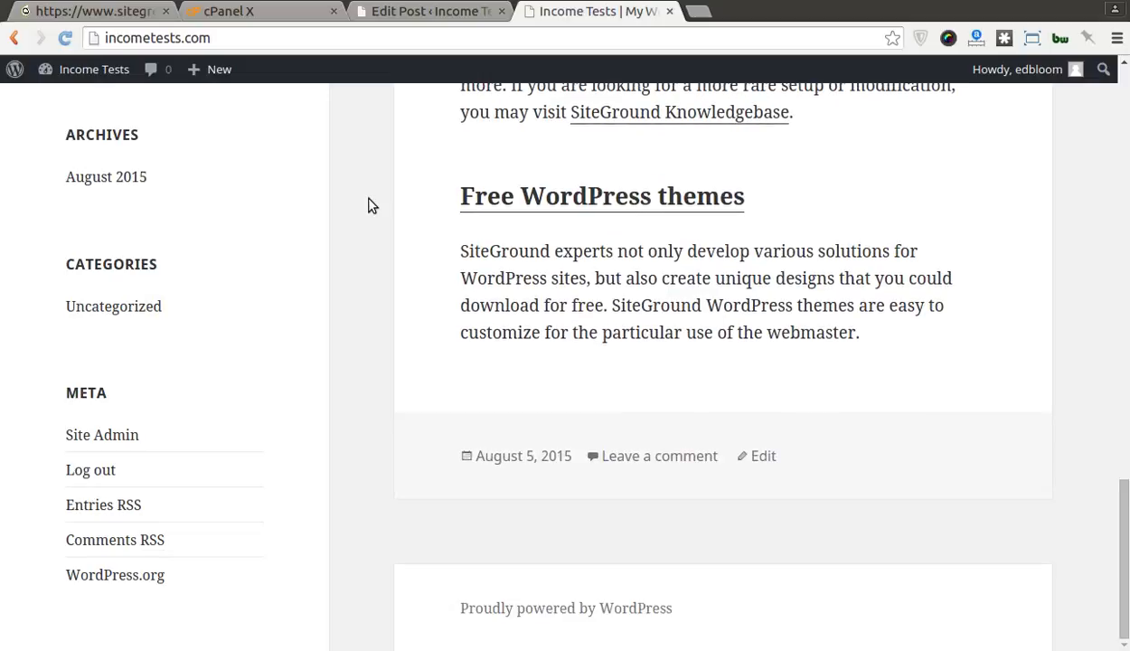
scroll(368, 205, "up", 17)
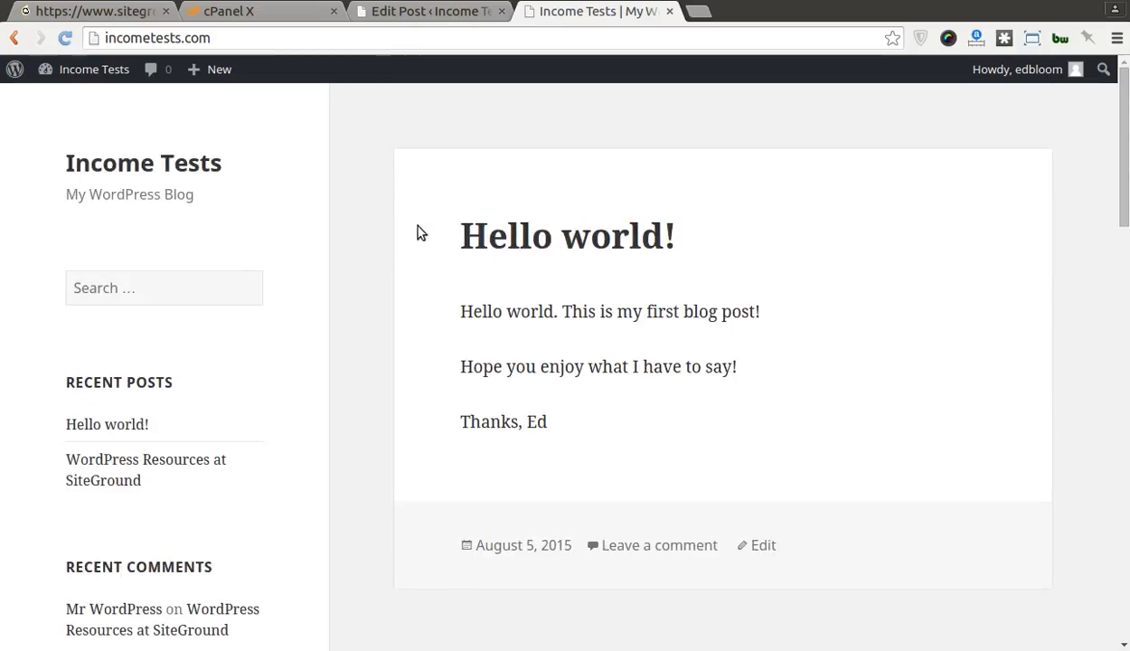
left_click(484, 257)
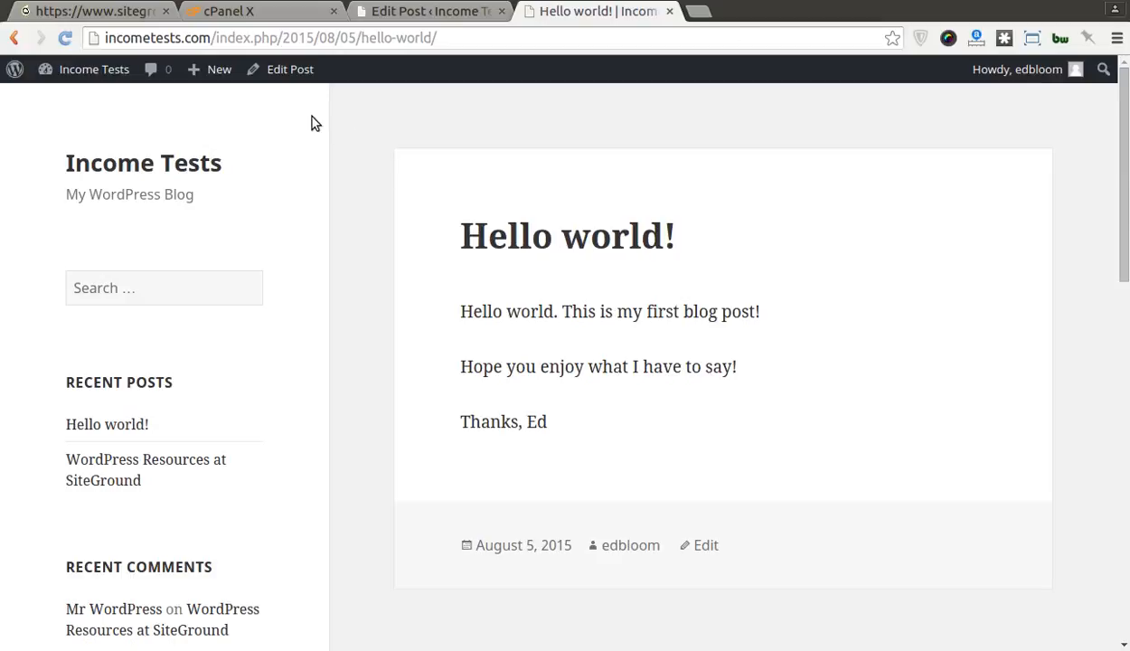
left_click(416, 11)
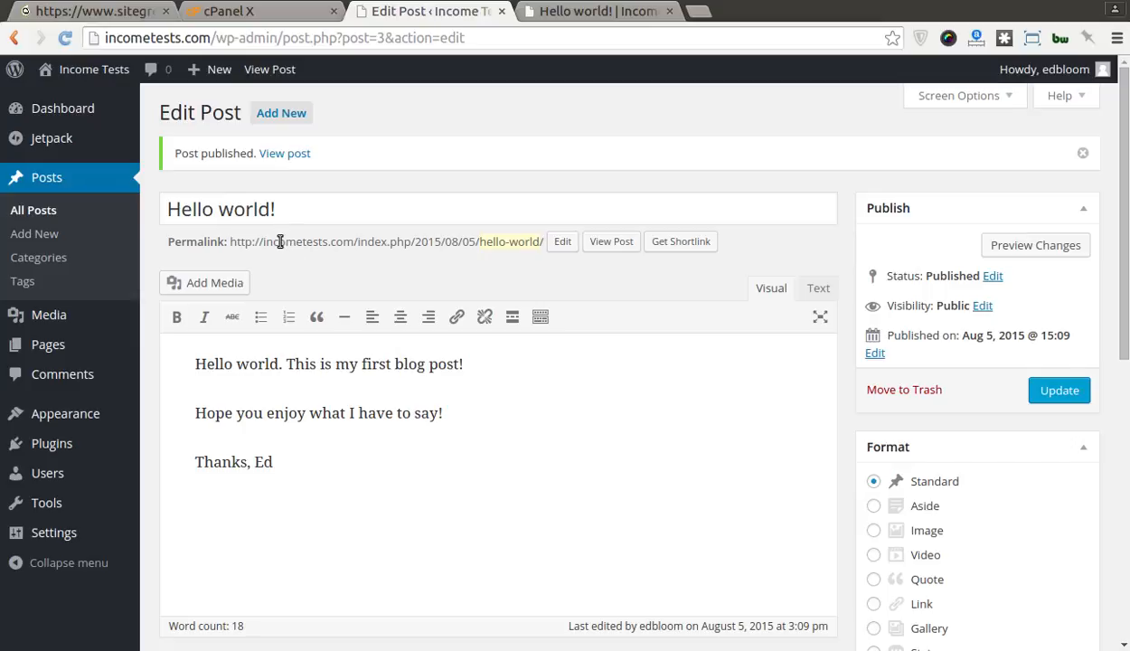
mouse_move(111, 406)
key("ctrl+t")
type("www.i")
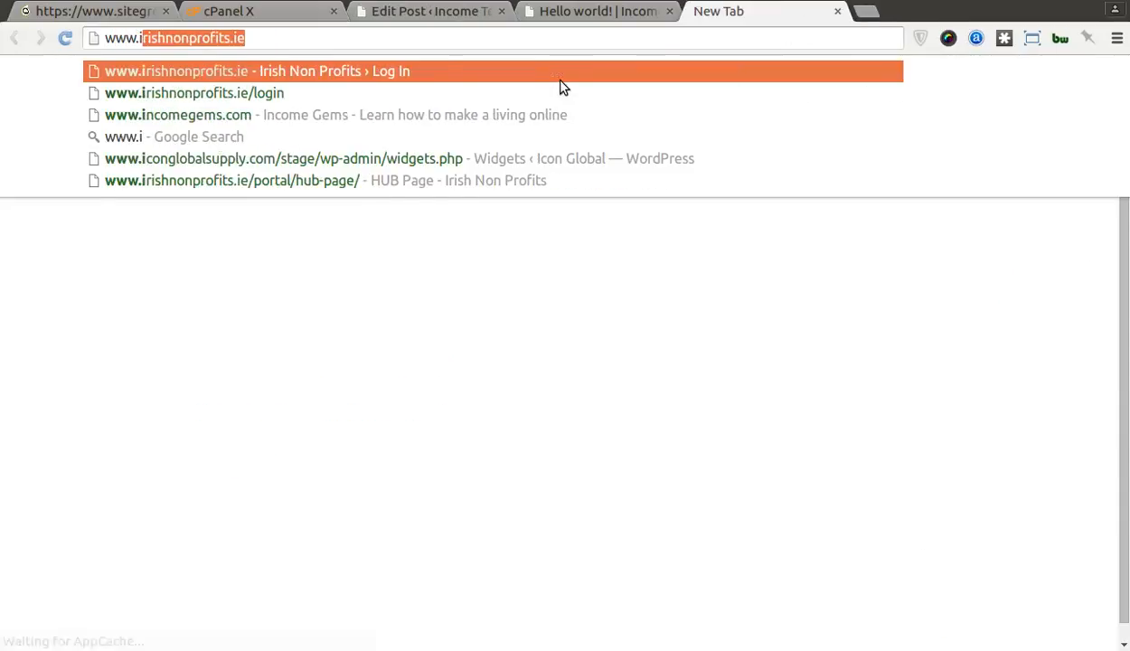
type("nc")
key("BackSpace")
key("BackSpace")
type("ncomegems.com")
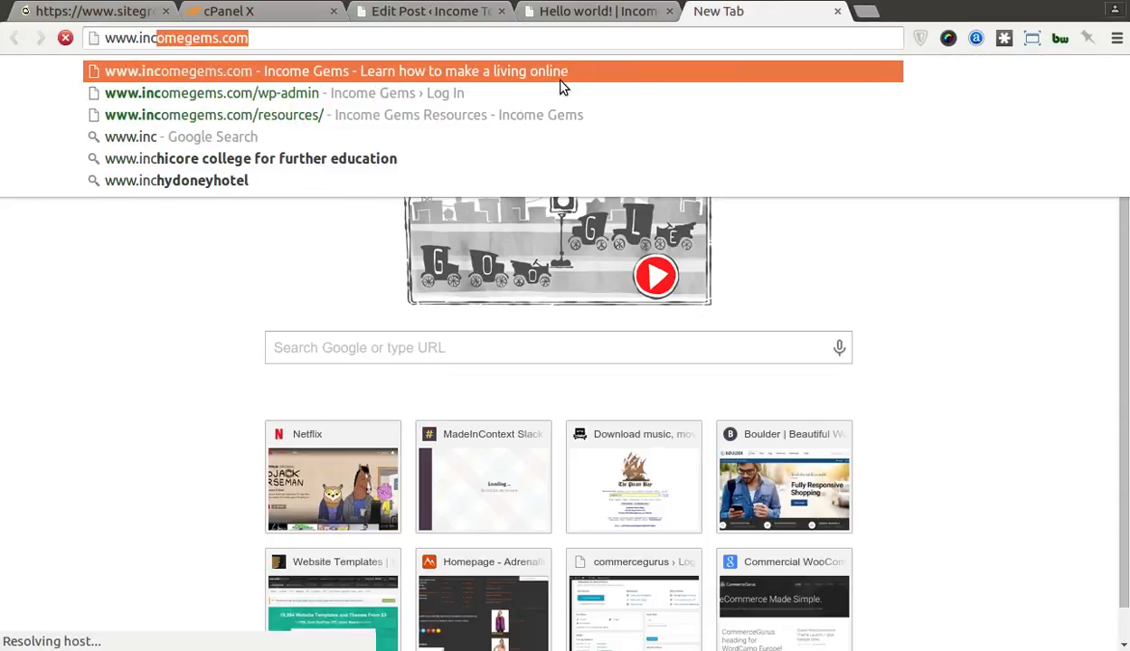
key("Return")
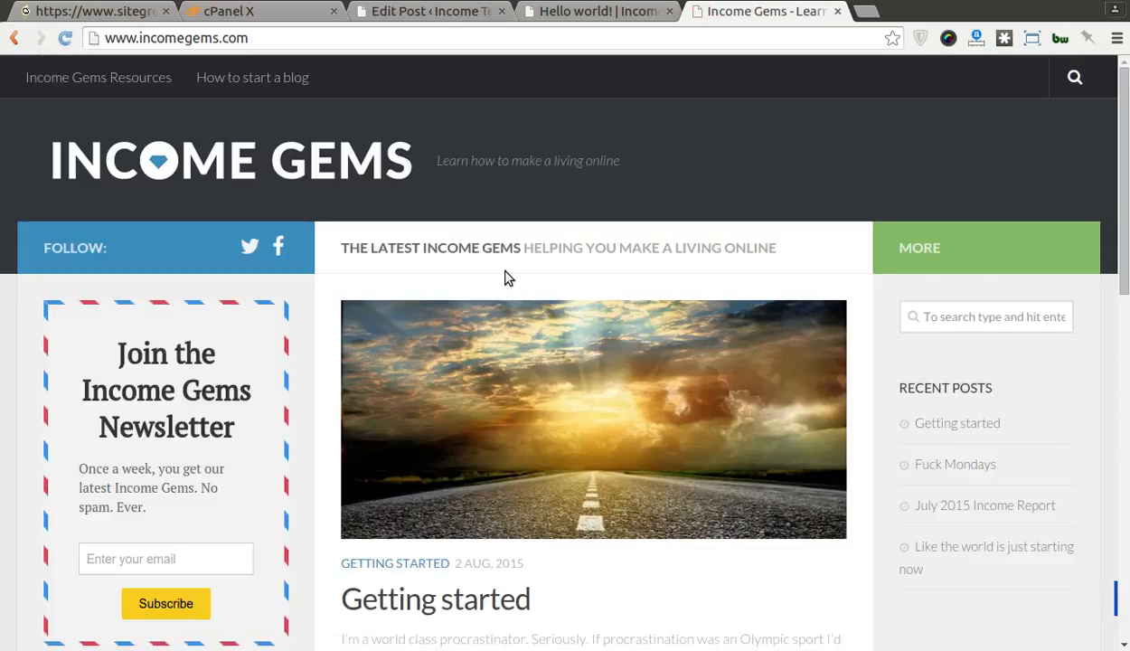
left_click(587, 14)
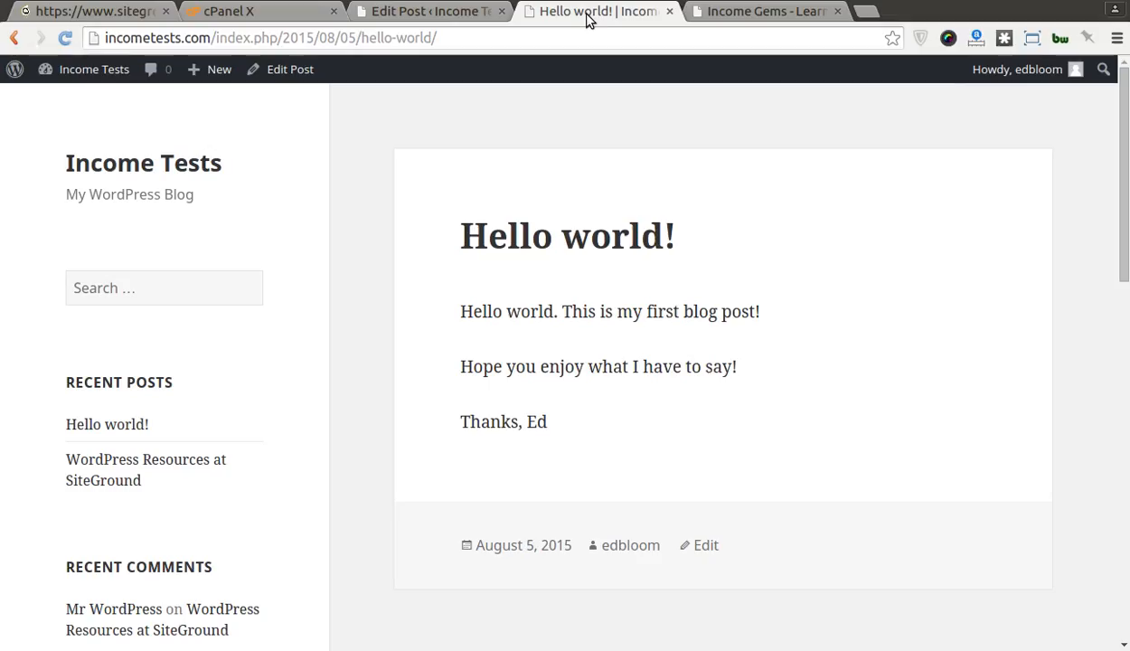